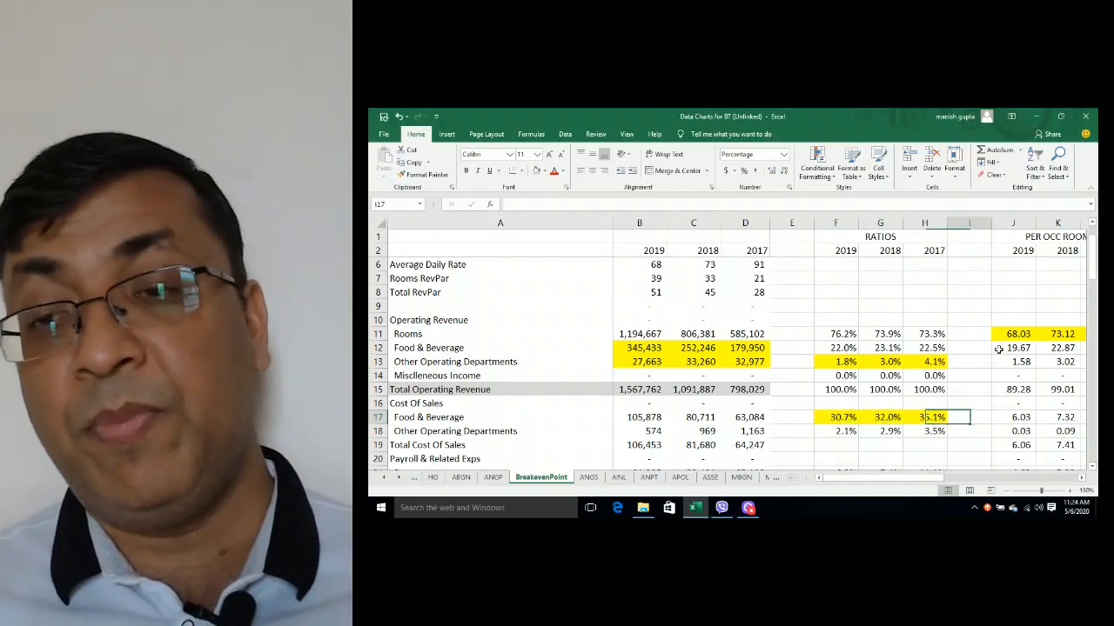
Step: Inspect the formulas for the Food & Beverage cost-of-sales increases, 2019-17 in N17 and 2018-17 in O17
key("Left")
key("Left")
key("Left")
key("Left")
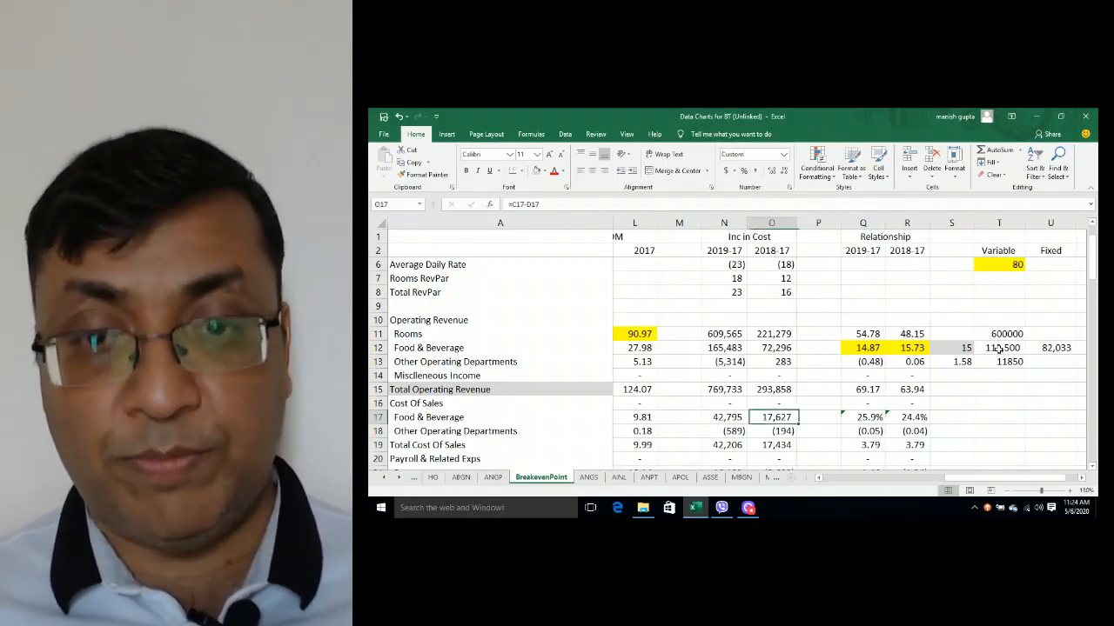
type("=B17-D17")
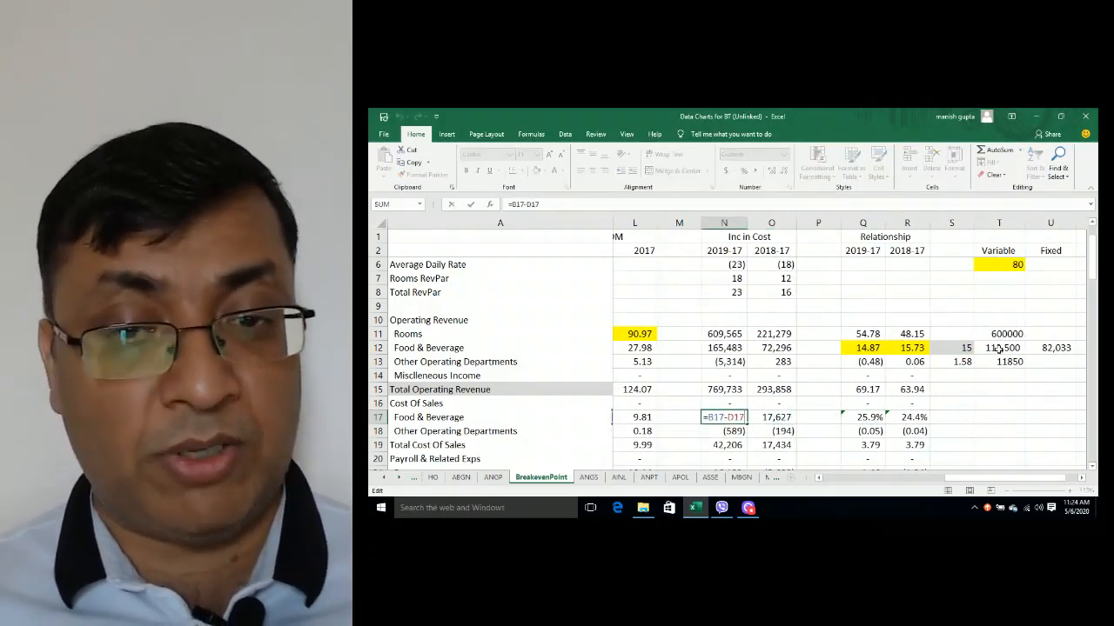
key("ctrl+Return")
key("Right")
type("=C17-D17")
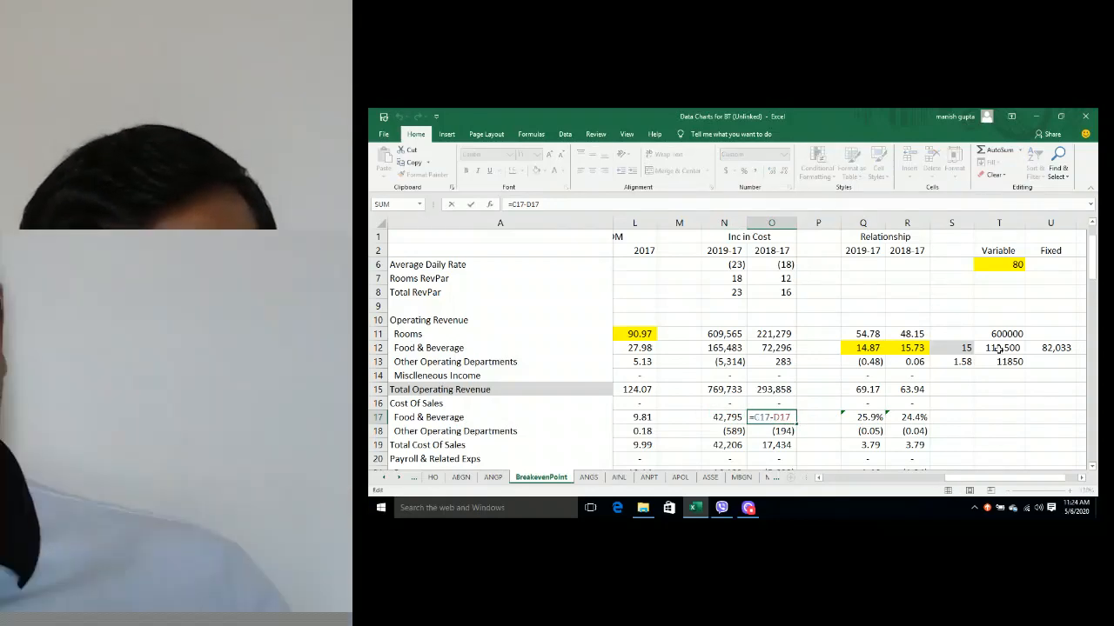
Step: Inspect the Food & Beverage revenue increases for 2019-17 and 2018-17 in N12 and O12, including the O12 formula
key("ctrl+Return")
key("Up")
key("Up")
key("Up")
key("Up")
key("Up")
key("Left")
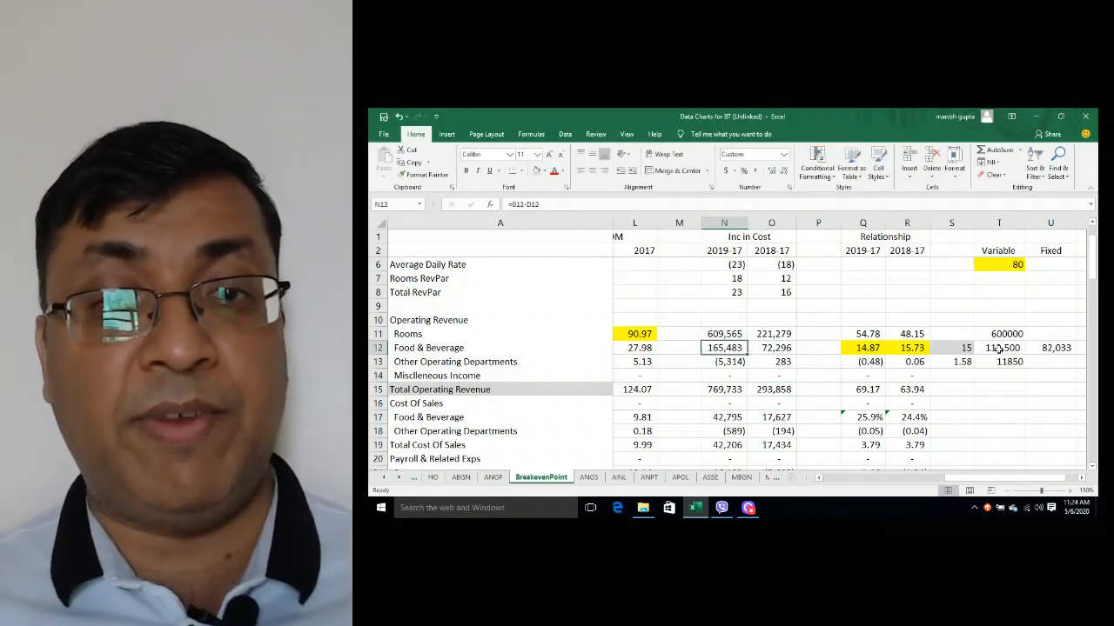
key("Right")
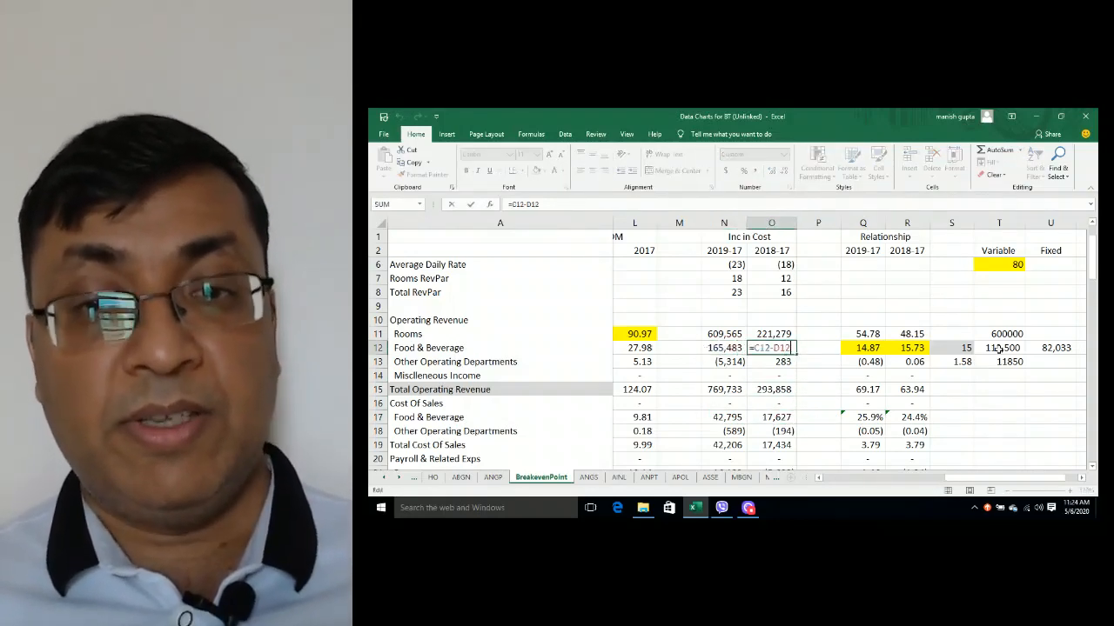
key("Down")
key("Down")
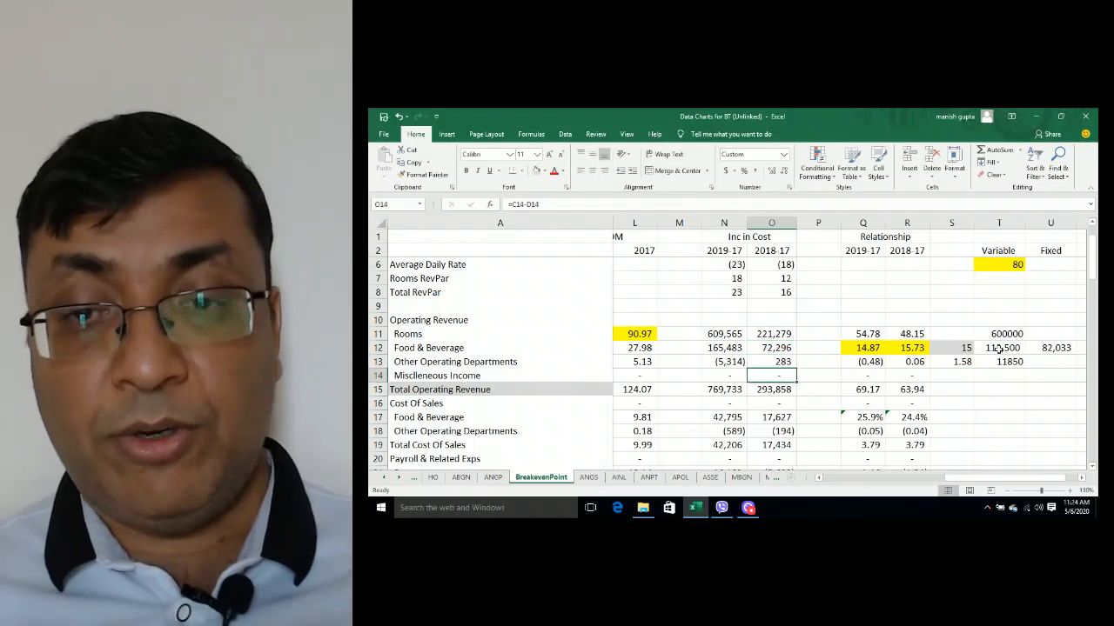
Step: Inspect the Relationship formulas for Food & Beverage cost of sales in Q17 and R17
key("Right")
key("Right")
key("Down")
key("Down")
key("Down")
type("=N17/N12")
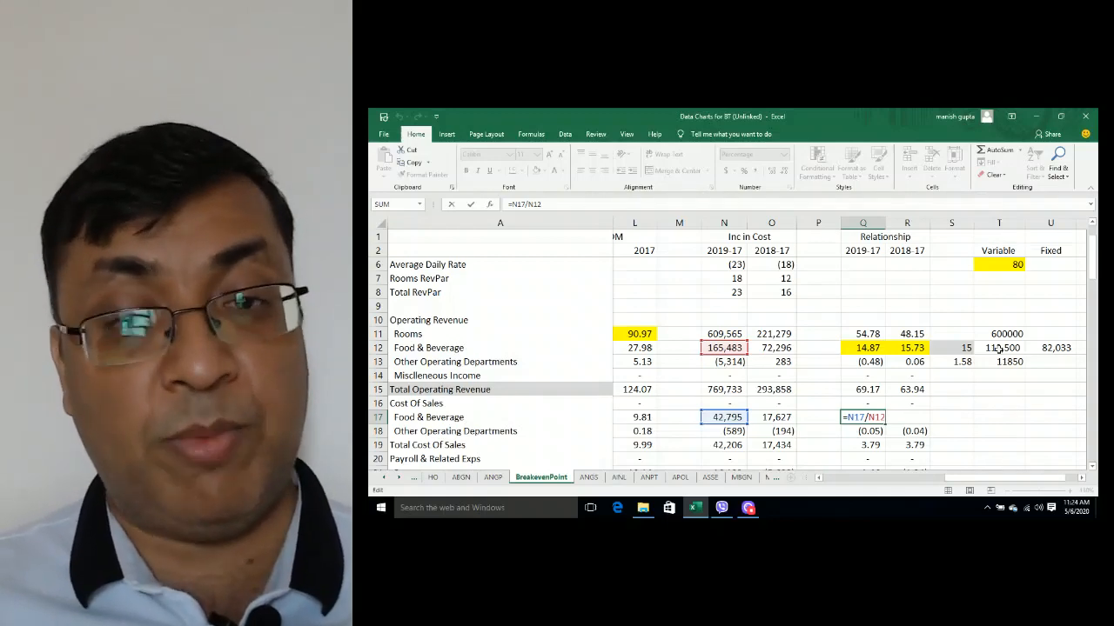
key("ctrl+Return")
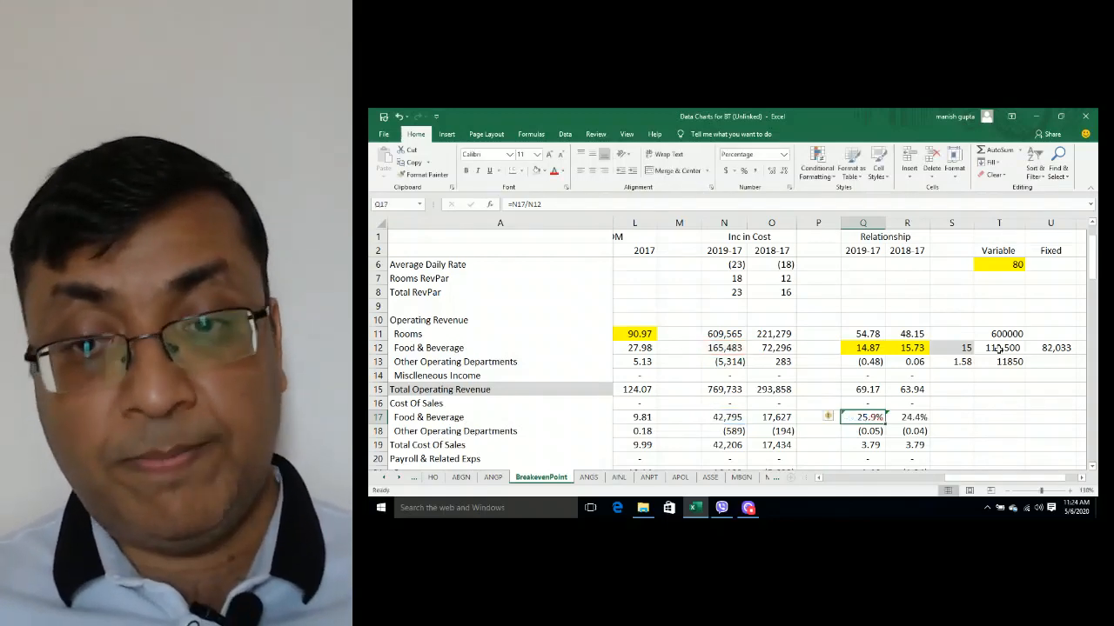
key("Right")
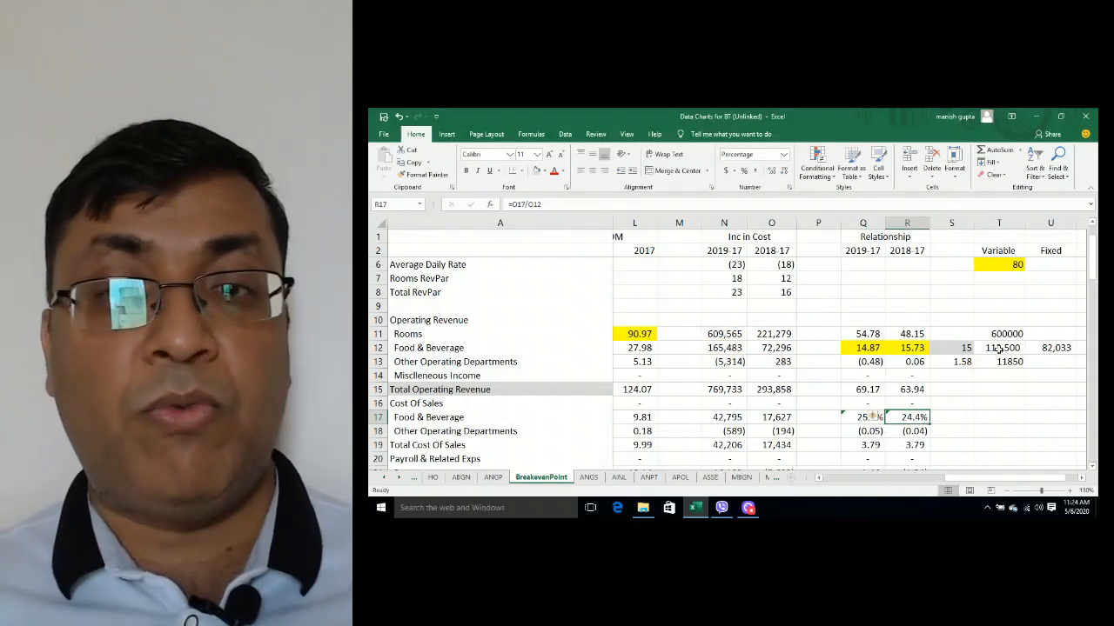
key("F2")
key("Return")
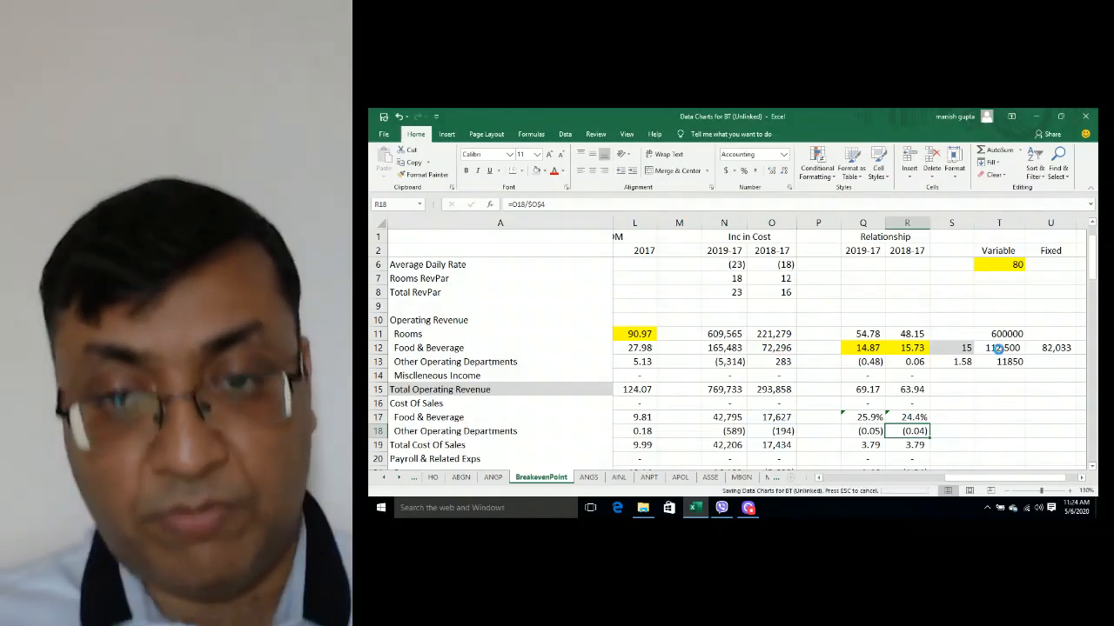
Step: Trace the Food & Beverage cost row back from the Relationship columns to the per-occupied-room figures in J17:L17
key("Left")
key("Up")
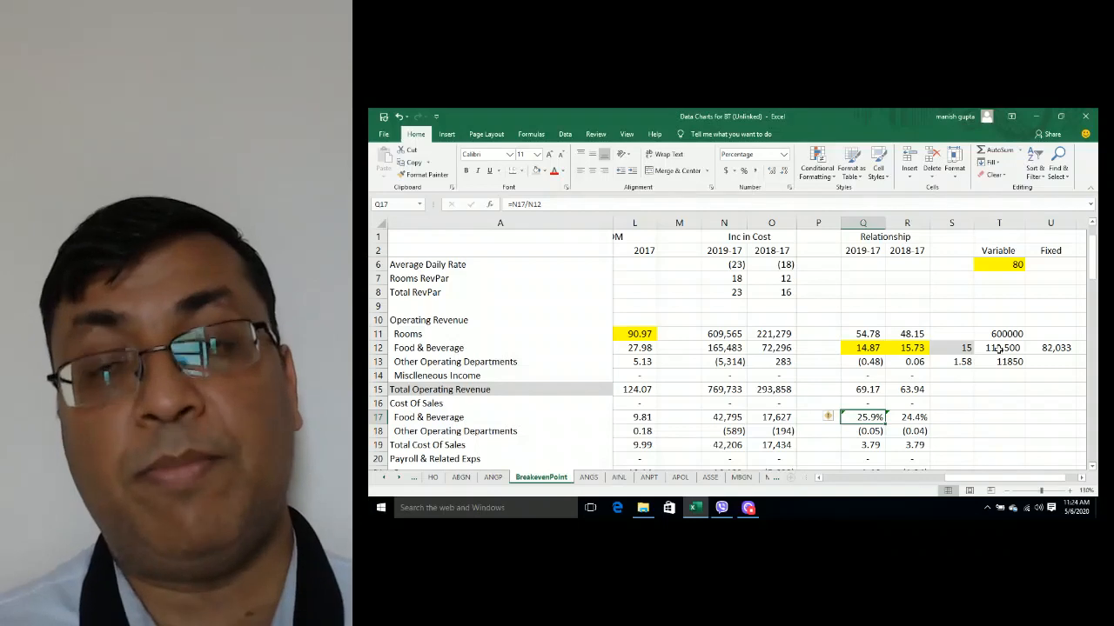
key("Left")
key("Left")
key("Left")
key("Left")
key("Left")
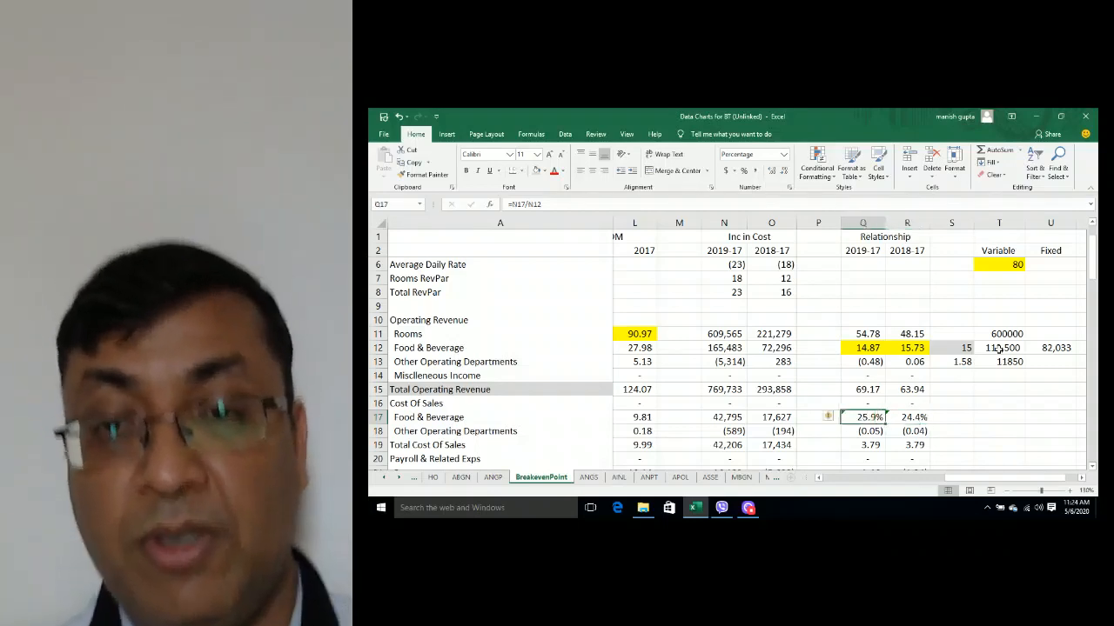
key("Left")
key("Left")
key("Left")
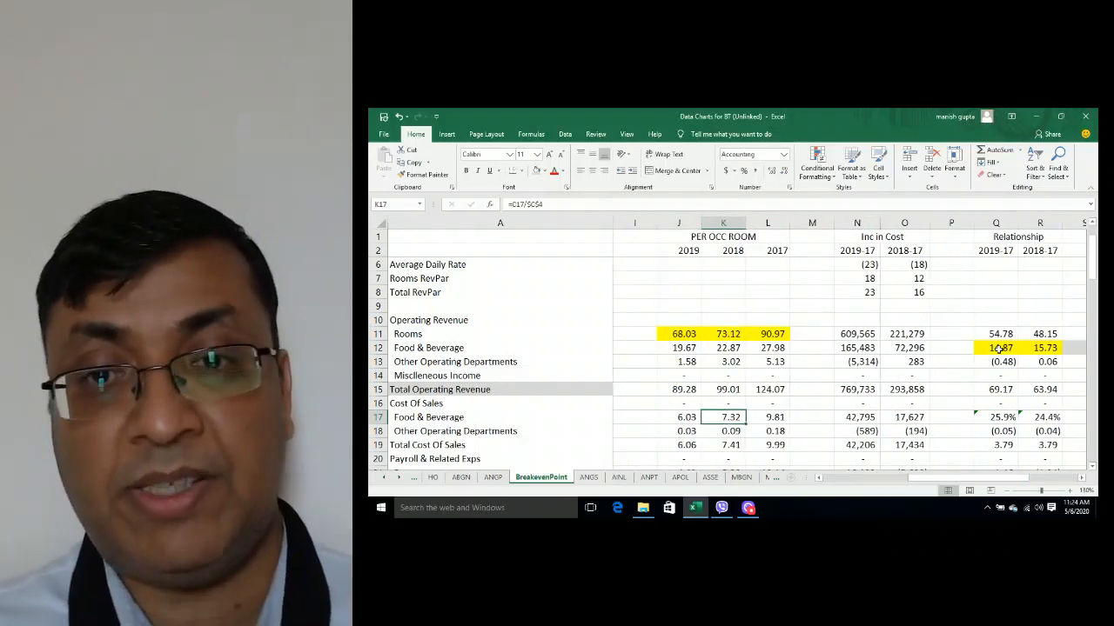
key("Left")
key("Left")
key("Left")
key("Left")
key("Left")
key("Left")
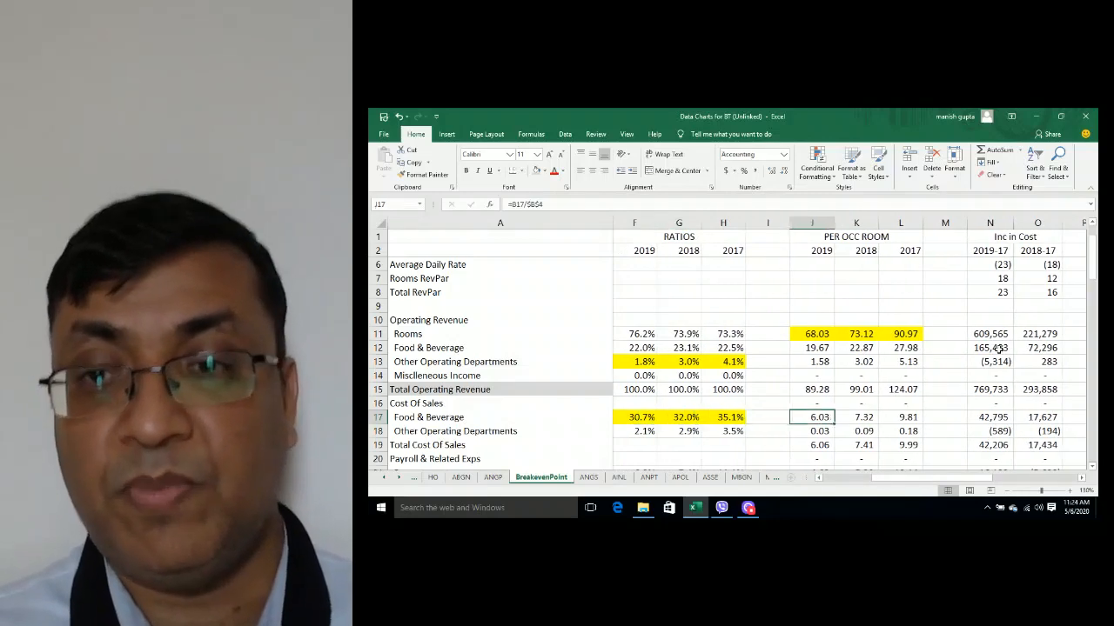
Step: Examine the yearly operating revenue and Food & Beverage cost figures together with the cost ratios in F17:H17
key("Up")
key("Right")
key("Up")
key("Up")
key("Up")
key("Up")
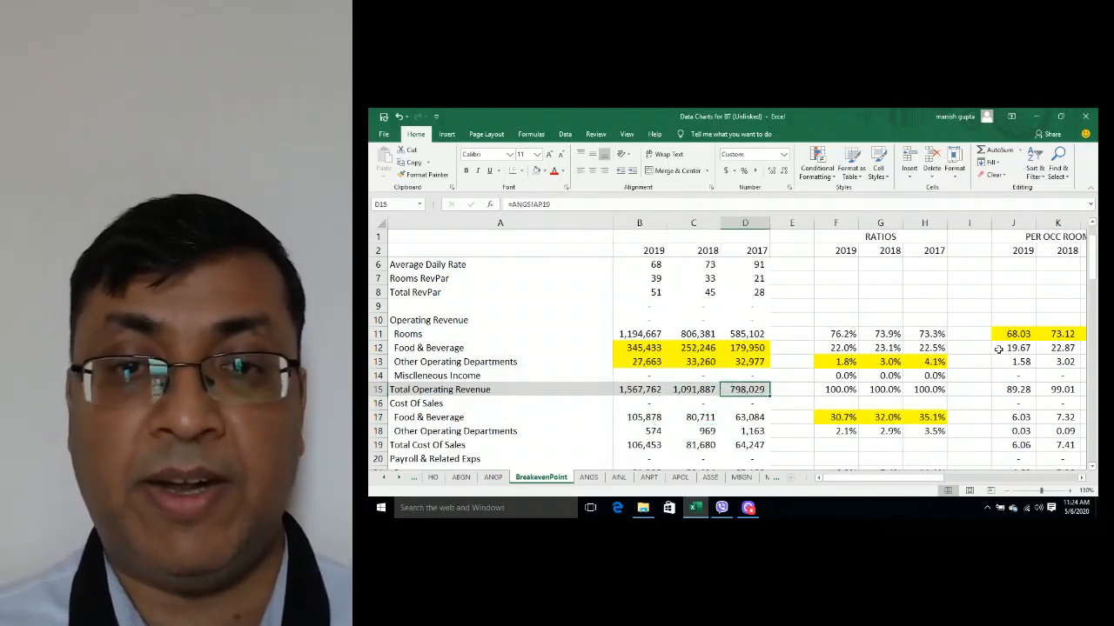
key("Down")
key("Down")
key("Down")
key("Down")
key("Down")
key("Down")
key("Right")
key("Right")
key("Right")
key("Right")
key("Right")
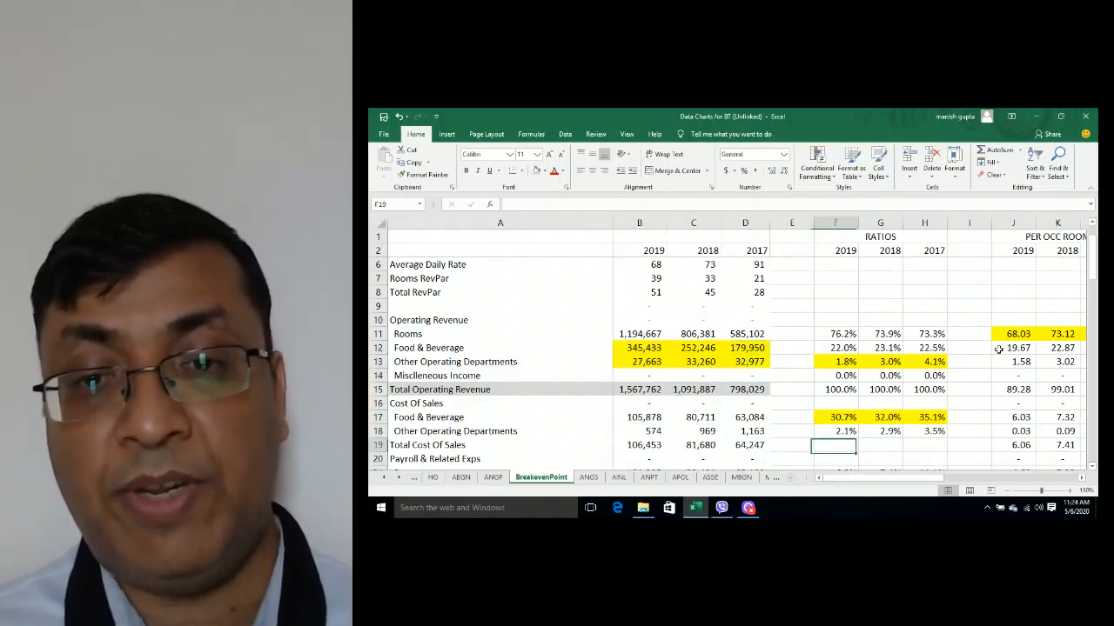
key("Left")
key("Right")
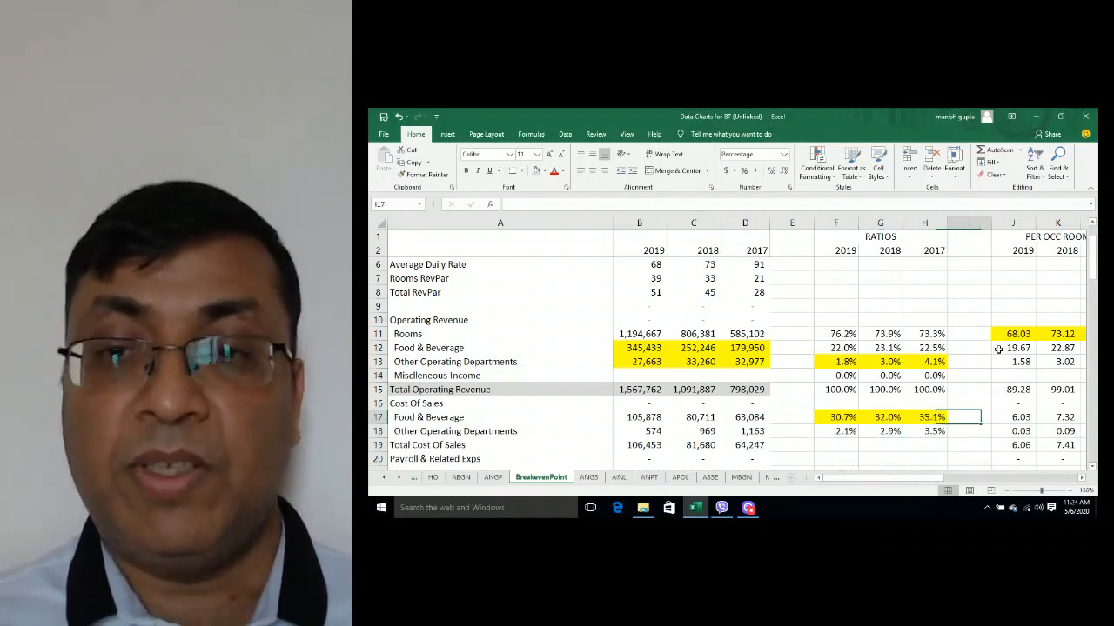
key("Left")
Step: Compare the Food & Beverage Relationship percentages for 2019-17 and 2018-17 in Q17 and R17
key("Right")
key("Right")
key("Right")
key("Right")
key("Right")
key("Right")
key("Right")
key("Right")
key("Right")
key("Right")
key("Right")
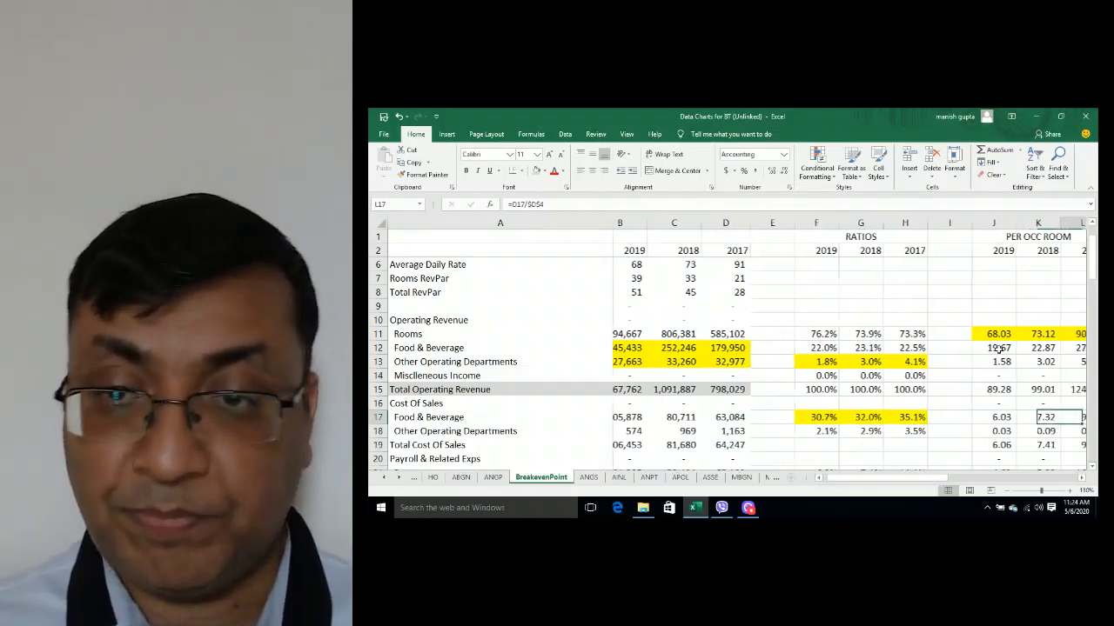
key("Left")
key("Left")
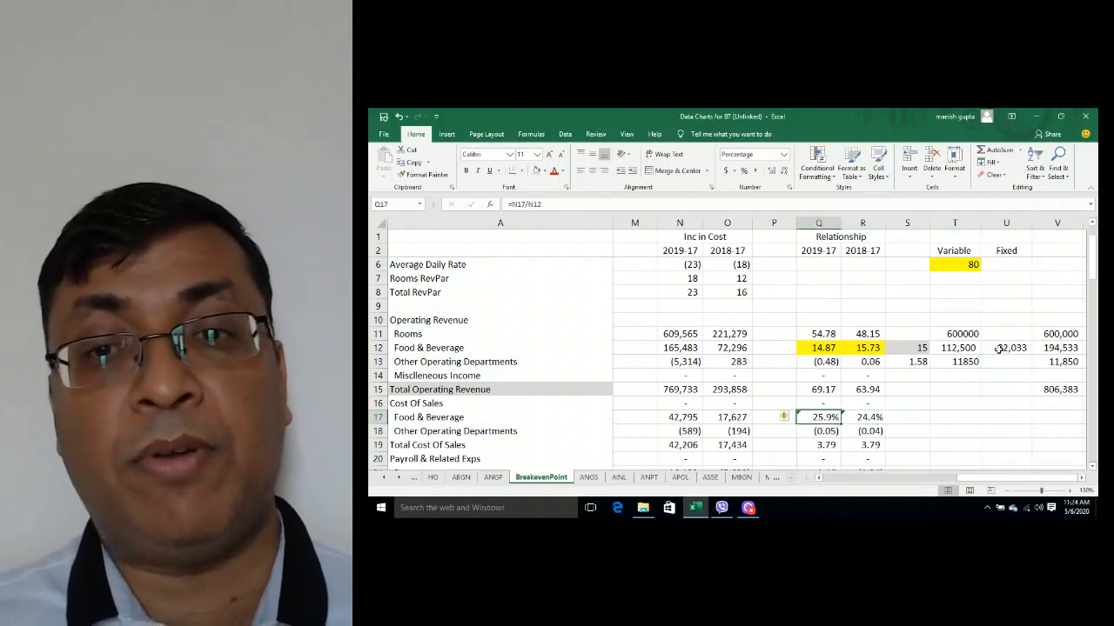
key("Right")
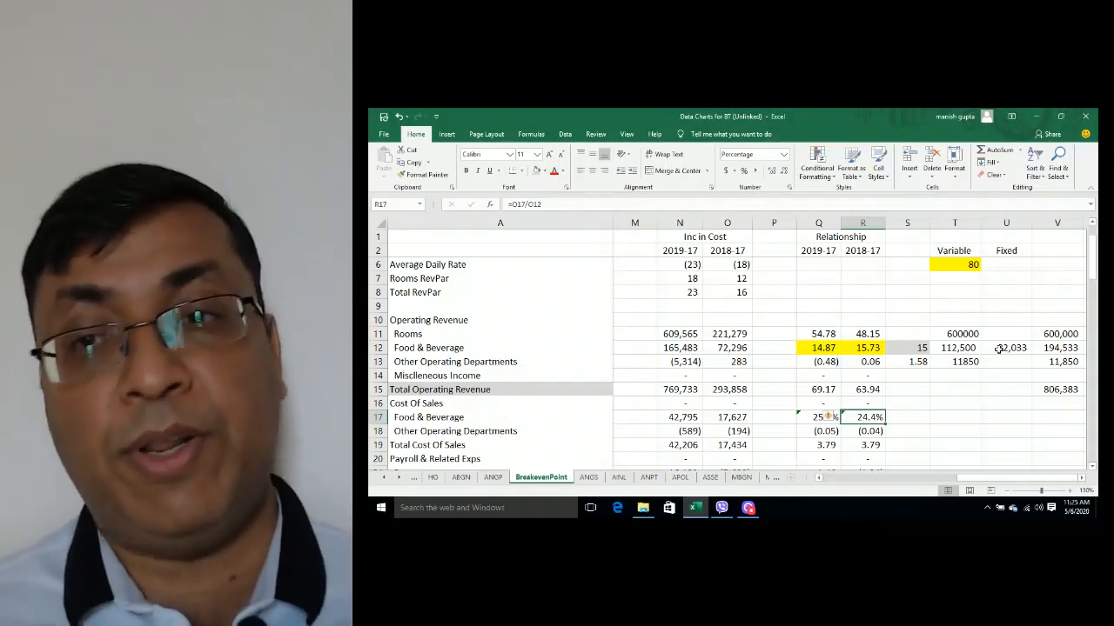
key("Right")
key("Right")
key("Right")
key("Right")
key("Right")
key("Left")
key("Left")
key("Left")
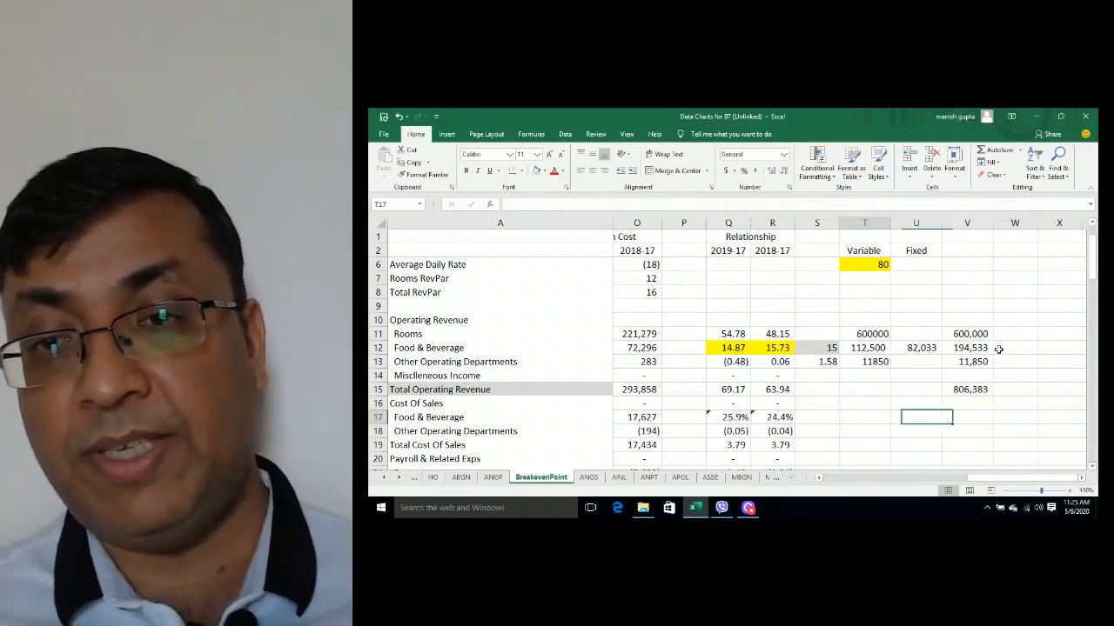
key("Left")
key("Left")
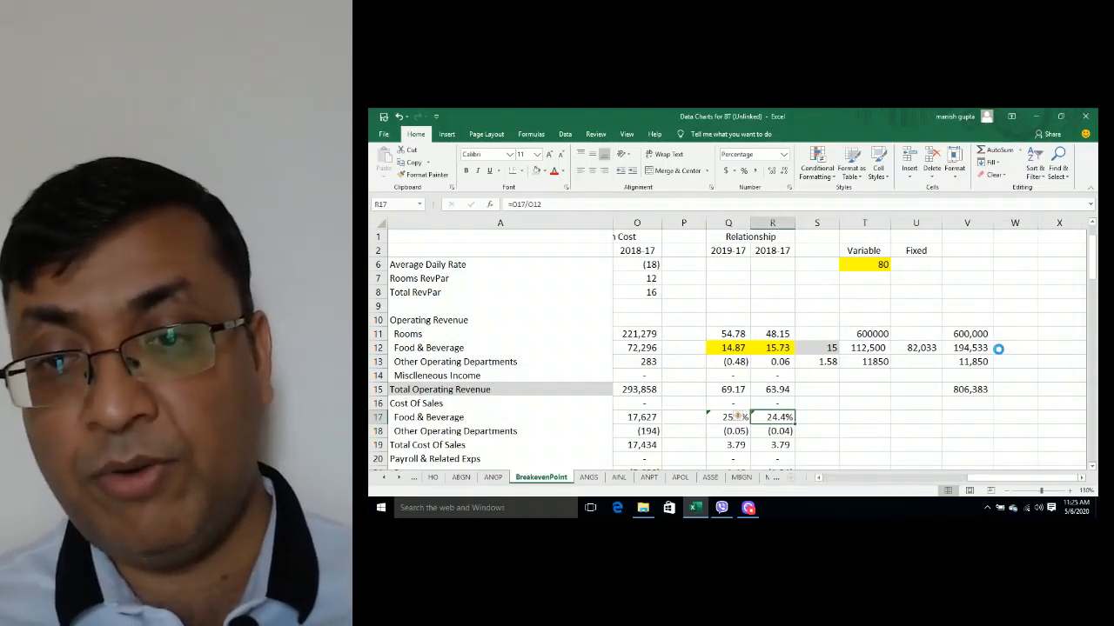
key("Right")
key("Right")
key("Right")
key("Right")
key("Left")
key("Left")
key("Left")
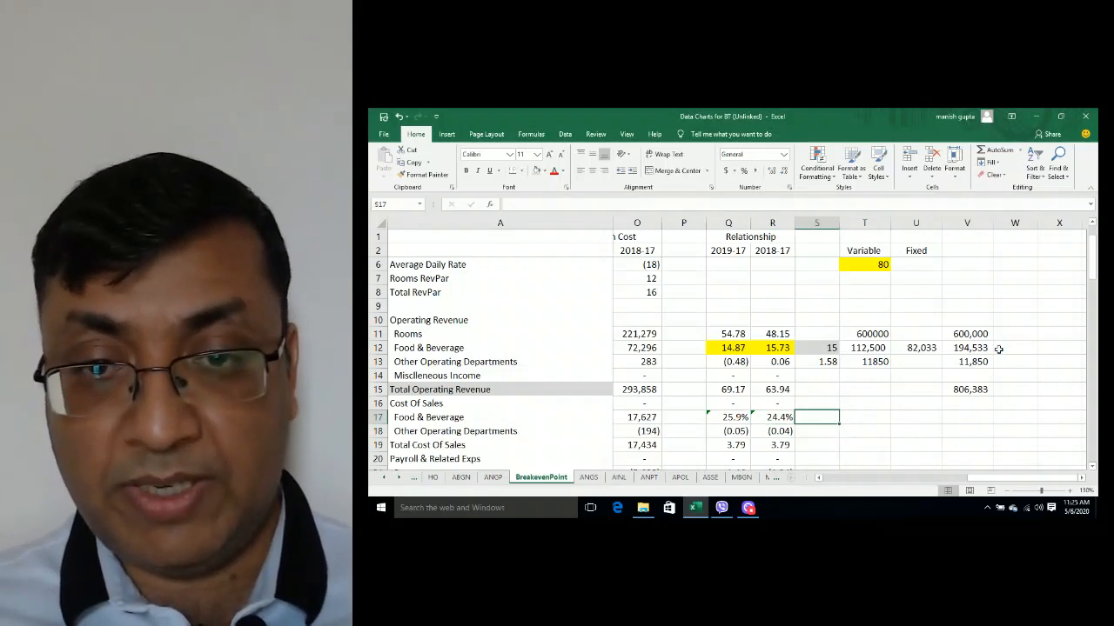
key("Right")
key("Right")
key("Right")
type("=")
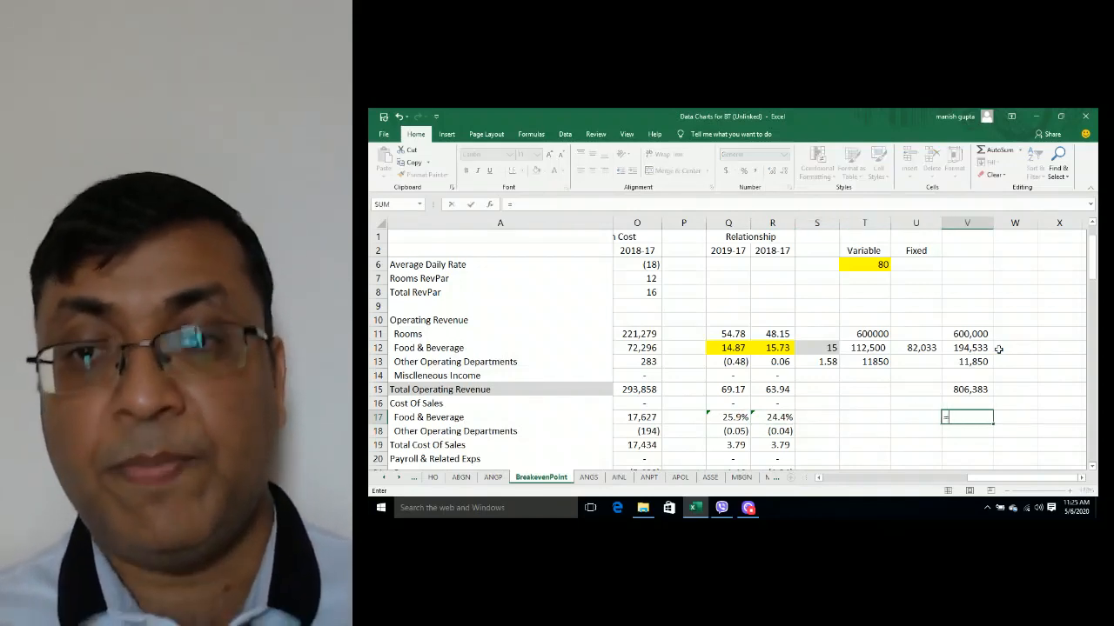
key("Up")
key("Up")
key("Up")
key("Up")
key("Up")
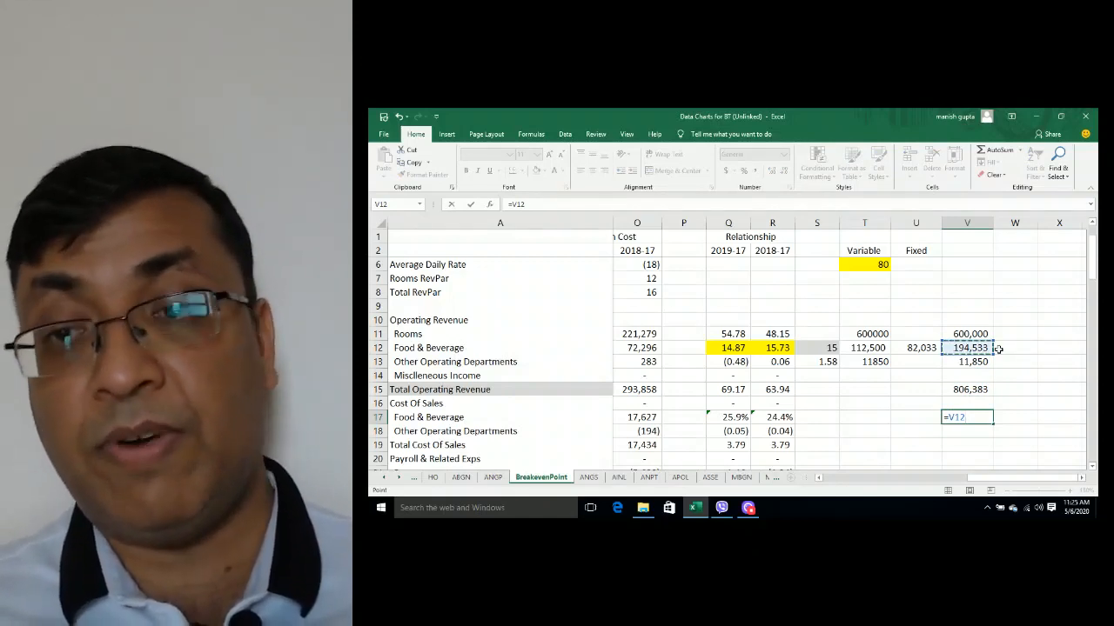
key("Escape")
Step: Compare the yearly Food & Beverage revenue and cost of sales in columns B to D with the cost ratios in row 17
key("Home")
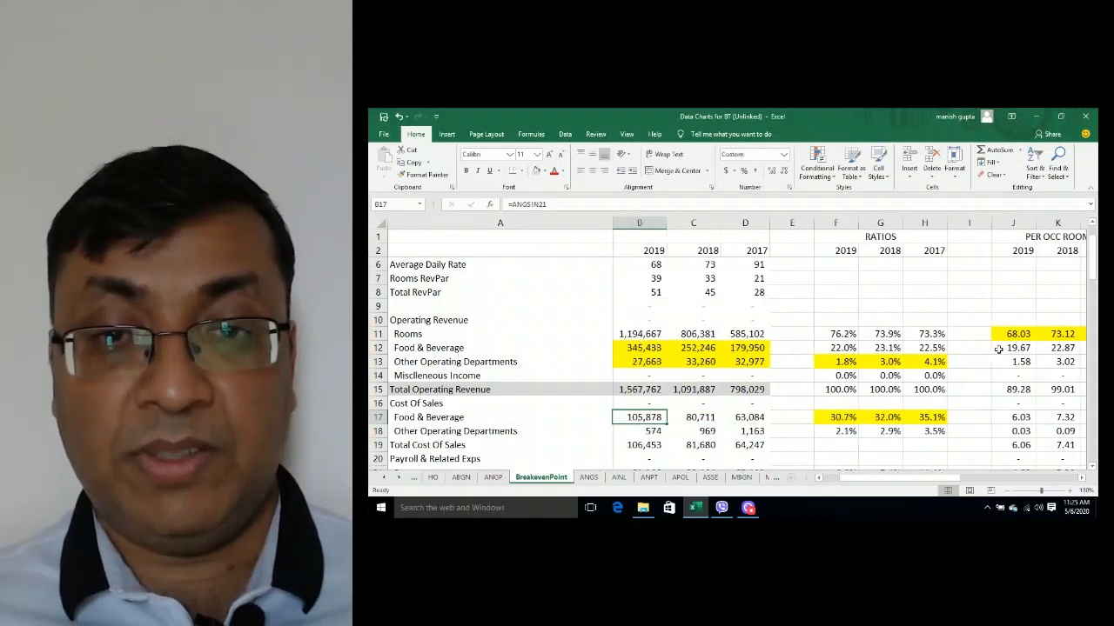
key("Right")
key("Right")
key("Right")
key("Right")
key("Right")
key("Up")
key("Up")
key("Up")
key("Left")
key("Up")
key("Left")
key("Up")
key("Left")
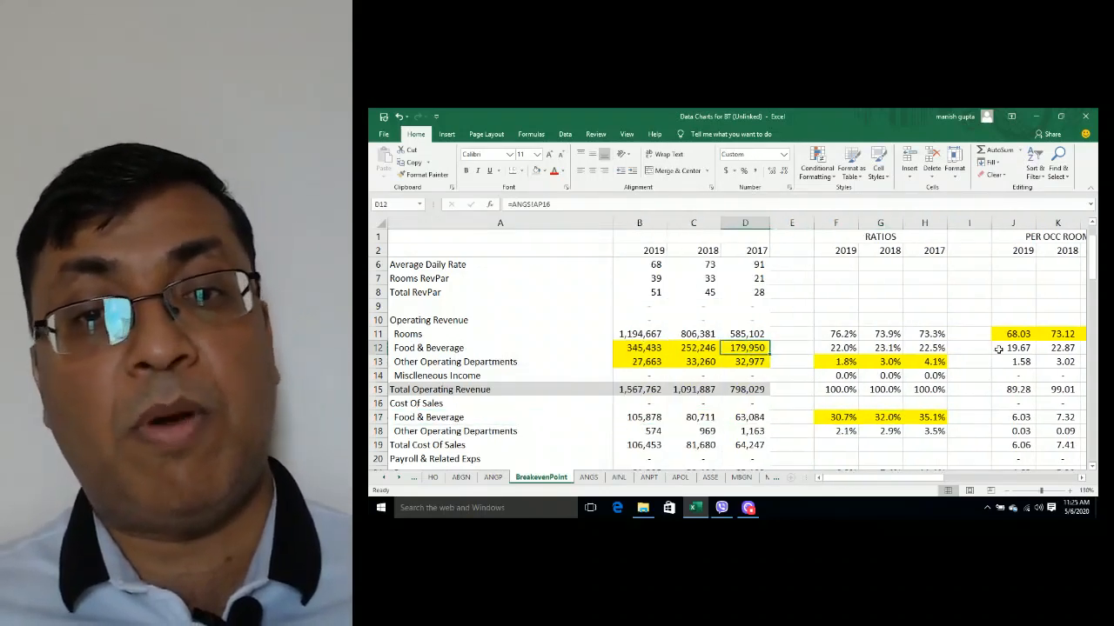
key("Down")
key("Down")
key("Down")
key("Down")
key("Down")
key("Down")
key("Right")
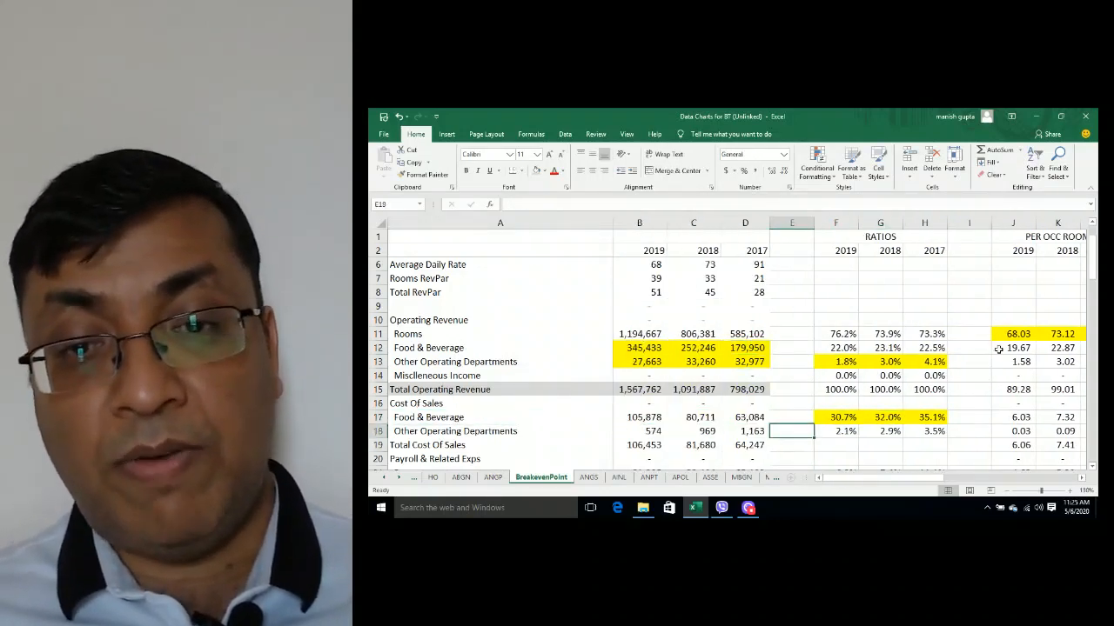
key("Right")
key("Up")
key("Right")
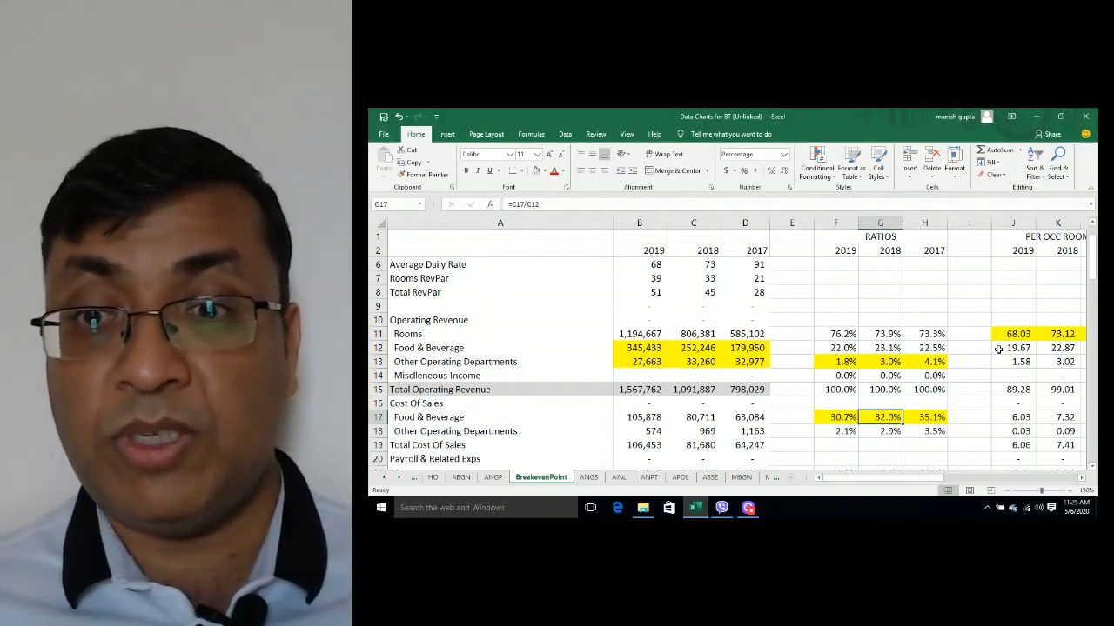
Step: Go along the Food & Beverage cost of sales row to the empty projection cell V17
key("Right")
key("Right")
key("Right")
key("Right")
key("Right")
key("Right")
key("Right")
key("Right")
key("Right")
key("Right")
key("Right")
key("Right")
key("Right")
key("Right")
key("Right")
key("Right")
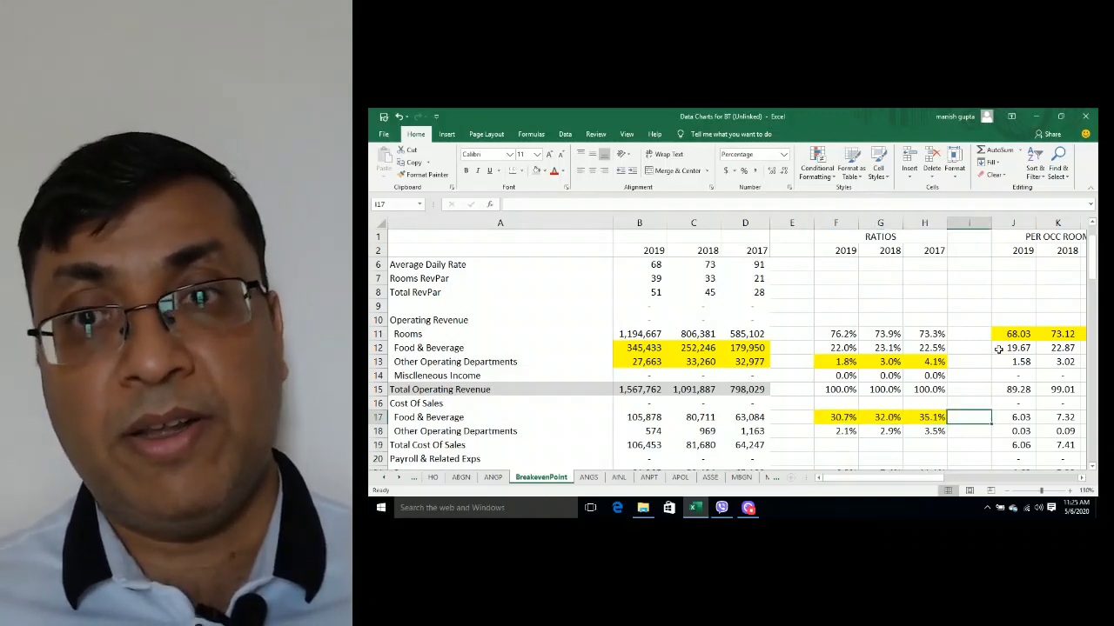
key("Left")
key("Left")
key("Right")
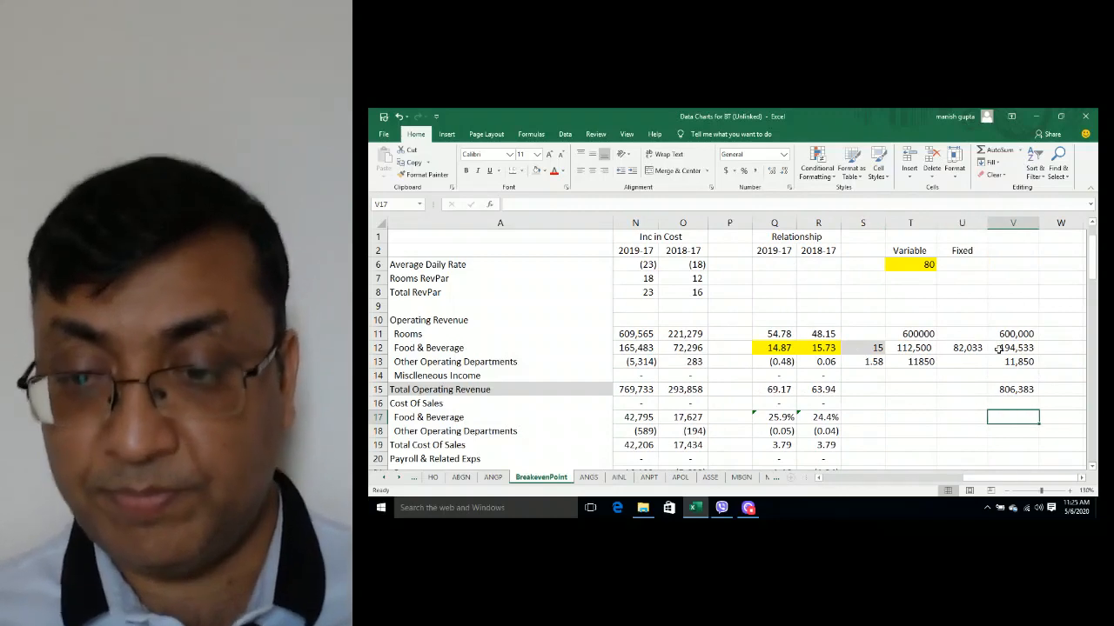
type("=")
key("Up")
key("Up")
key("Up")
key("Up")
key("Up")
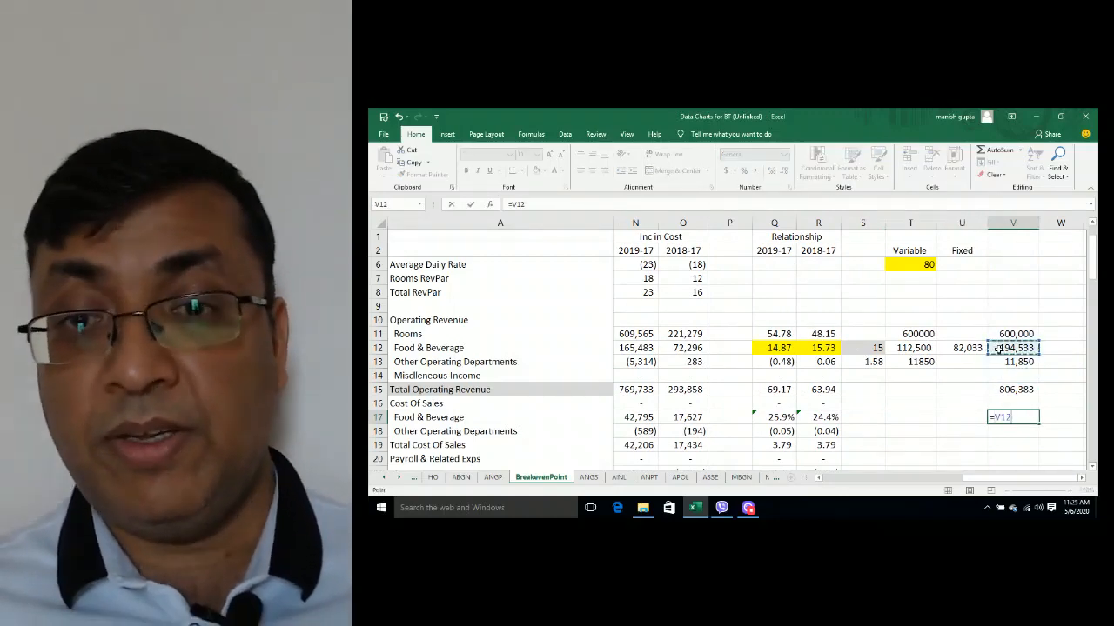
key("Escape")
type("=")
key("Left")
key("Left")
key("Left")
key("Left")
key("Left")
key("Left")
key("Left")
key("Left")
key("Left")
key("Left")
key("Left")
key("Left")
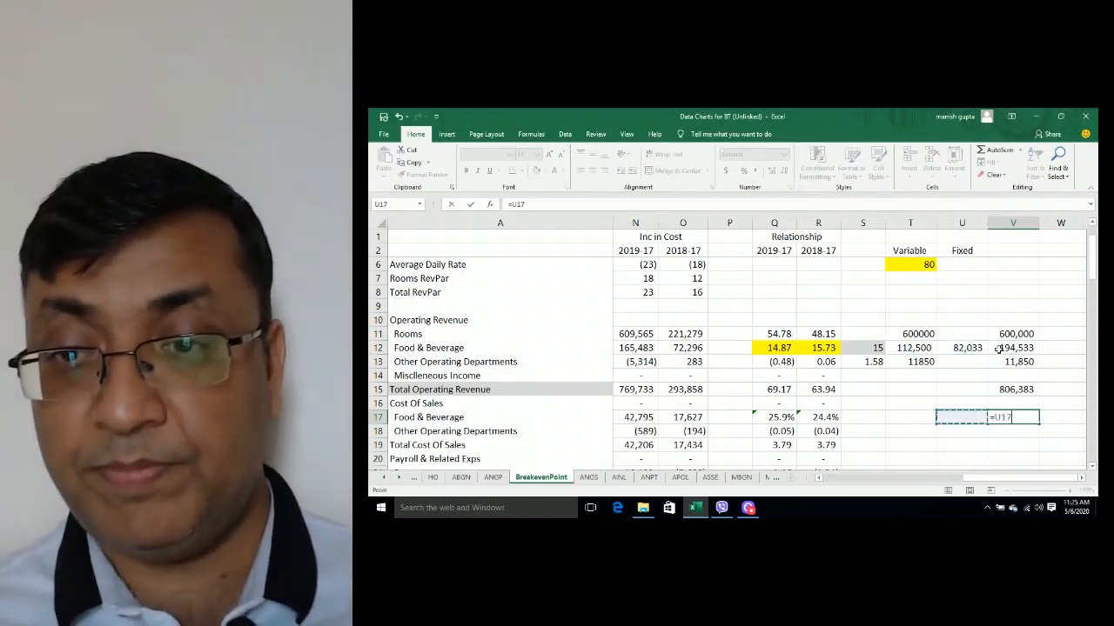
key("Left")
key("Left")
key("Left")
key("Left")
key("Left")
key("Left")
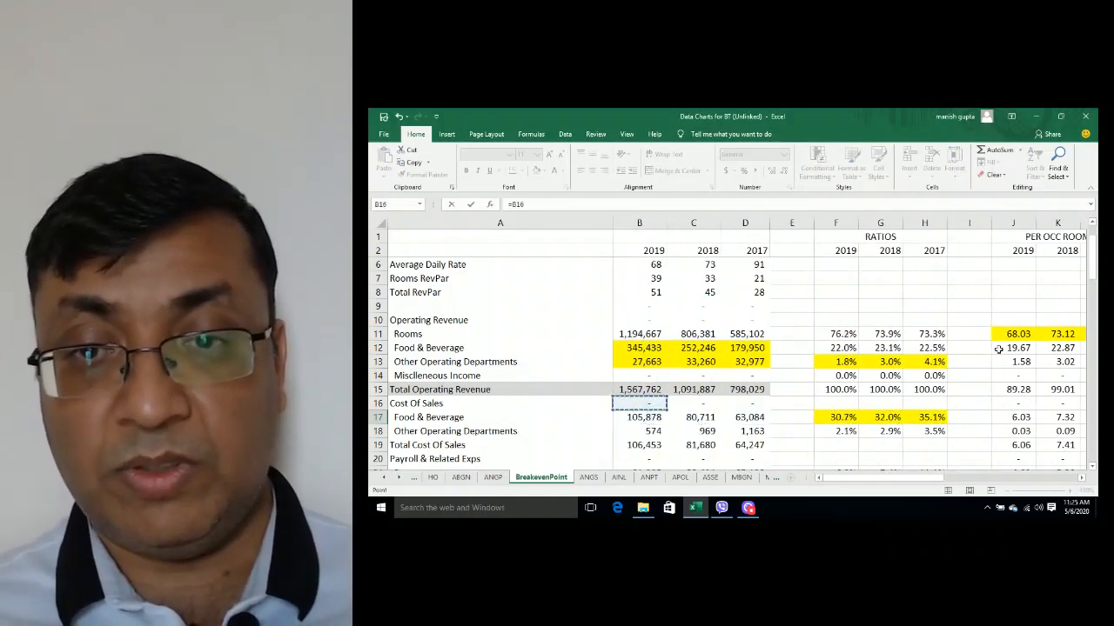
key("Up")
key("Up")
key("Up")
key("Up")
key("Up")
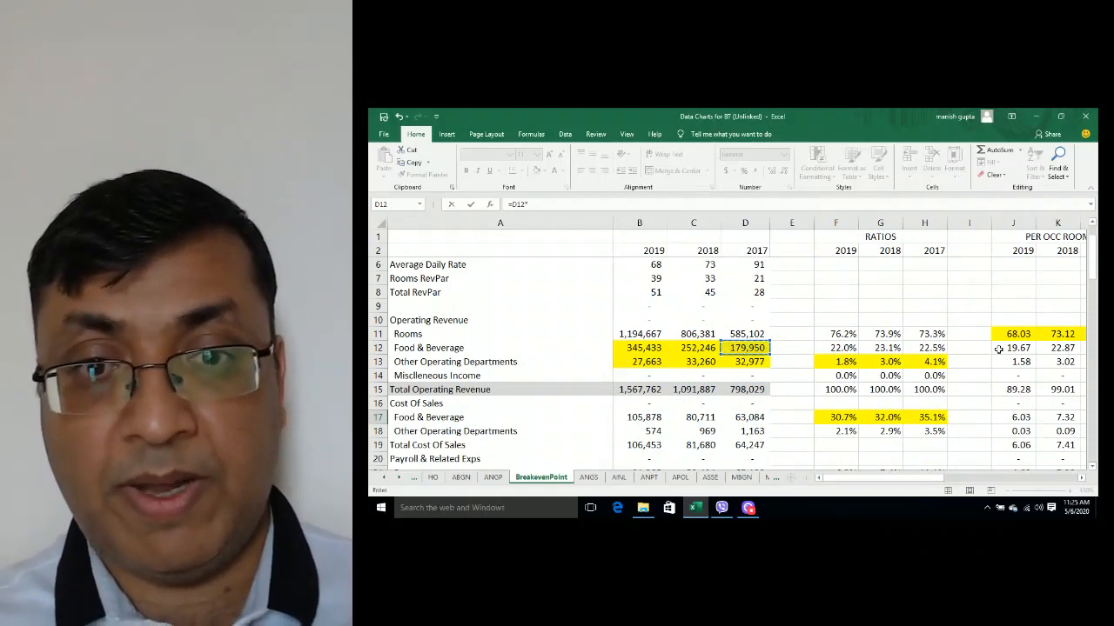
type("*")
Step: Start the projected Food & Beverage cost formula in V17 with the 2017 cost D17 plus the projected revenue V12
key("Left")
key("Left")
key("Left")
key("Left")
key("Left")
key("Left")
key("Left")
key("Left")
key("Left")
key("Left")
key("Left")
key("Left")
key("Left")
key("Left")
key("Left")
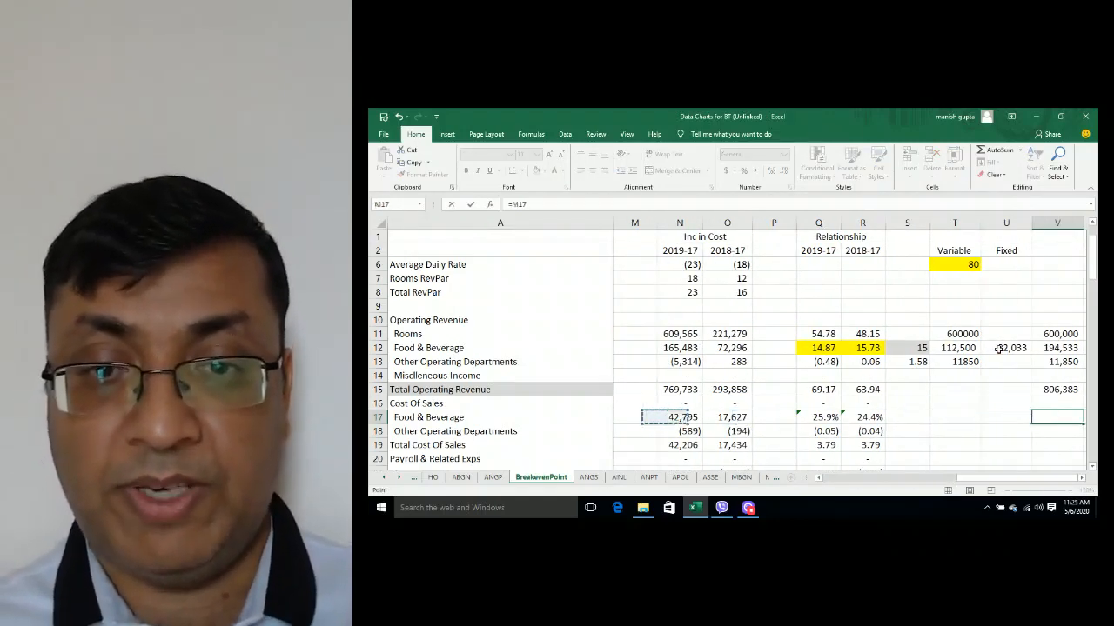
key("Right")
key("Left")
key("Left")
key("Left")
key("Left")
key("Left")
key("Left")
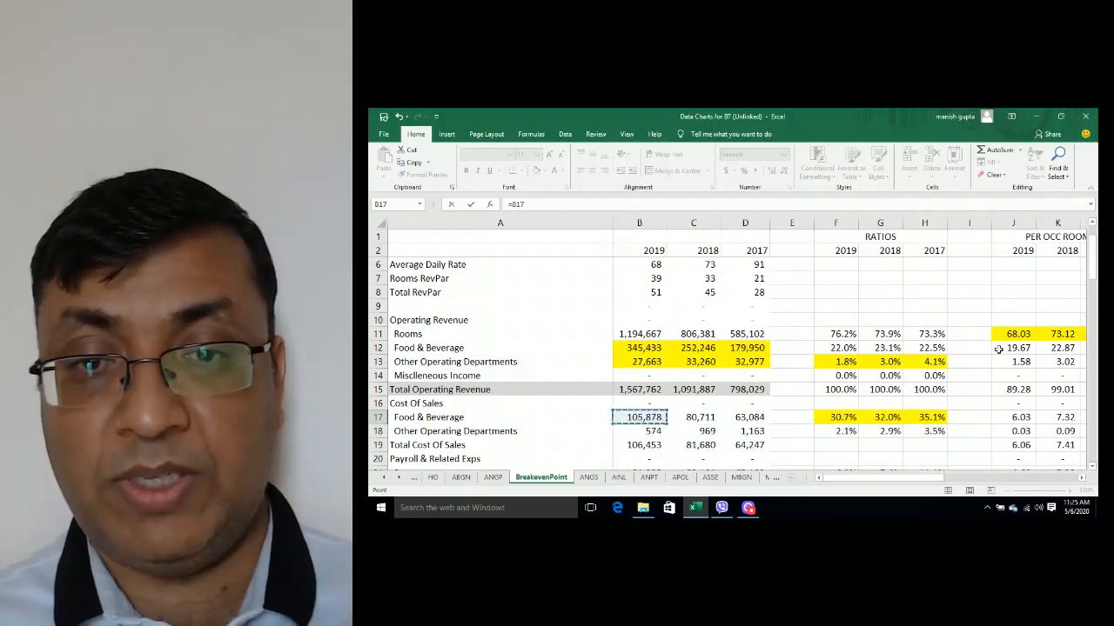
key("Right")
key("Right")
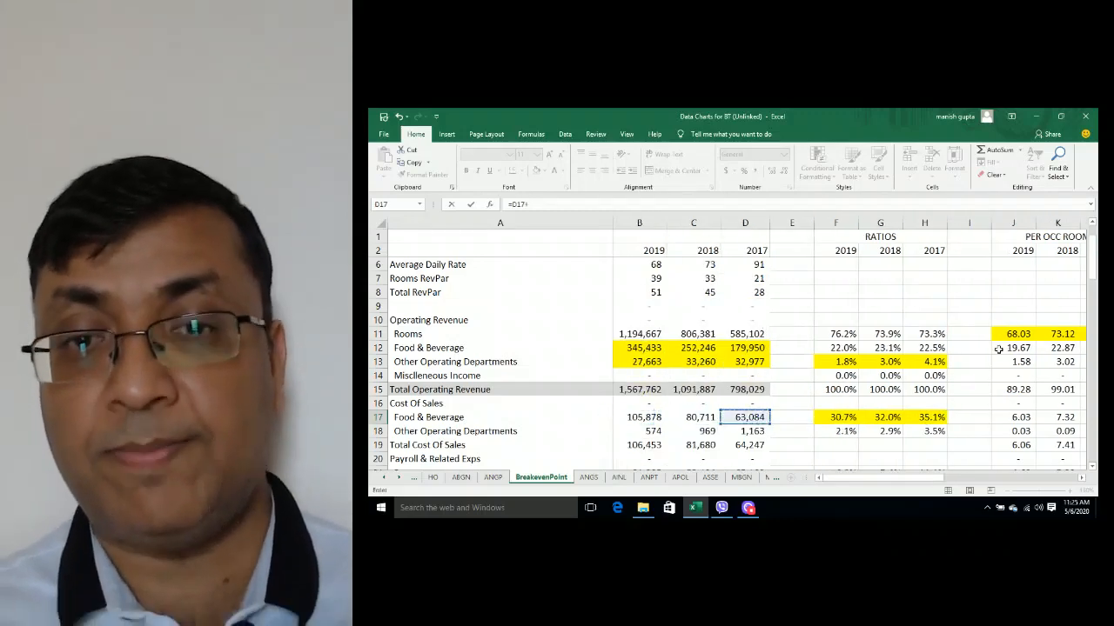
key("Up")
key("Up")
key("Up")
key("Up")
key("Up")
key("Up")
key("Up")
key("Up")
key("Up")
key("Down")
key("Down")
key("Down")
key("Down")
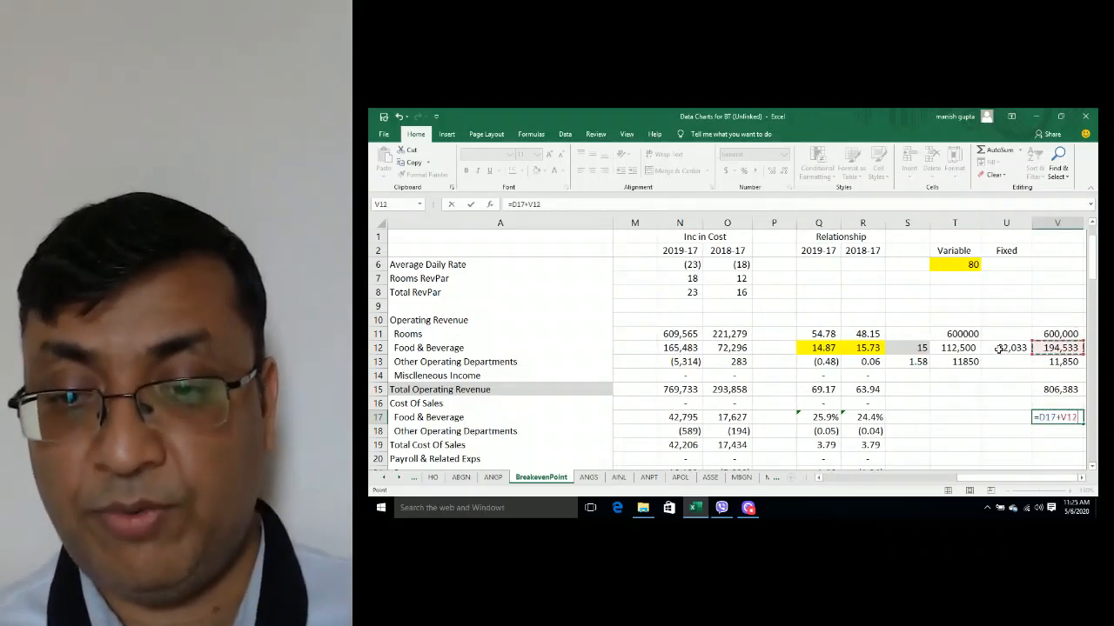
Step: Subtract the 2017 Food & Beverage revenue D12 in the V17 formula
type("-")
key("Left")
key("Left")
key("Left")
key("Left")
key("Left")
key("Left")
key("Left")
key("Left")
key("Left")
key("Left")
key("Left")
key("Left")
key("Left")
key("Left")
key("Left")
key("Left")
key("Left")
key("Left")
key("Left")
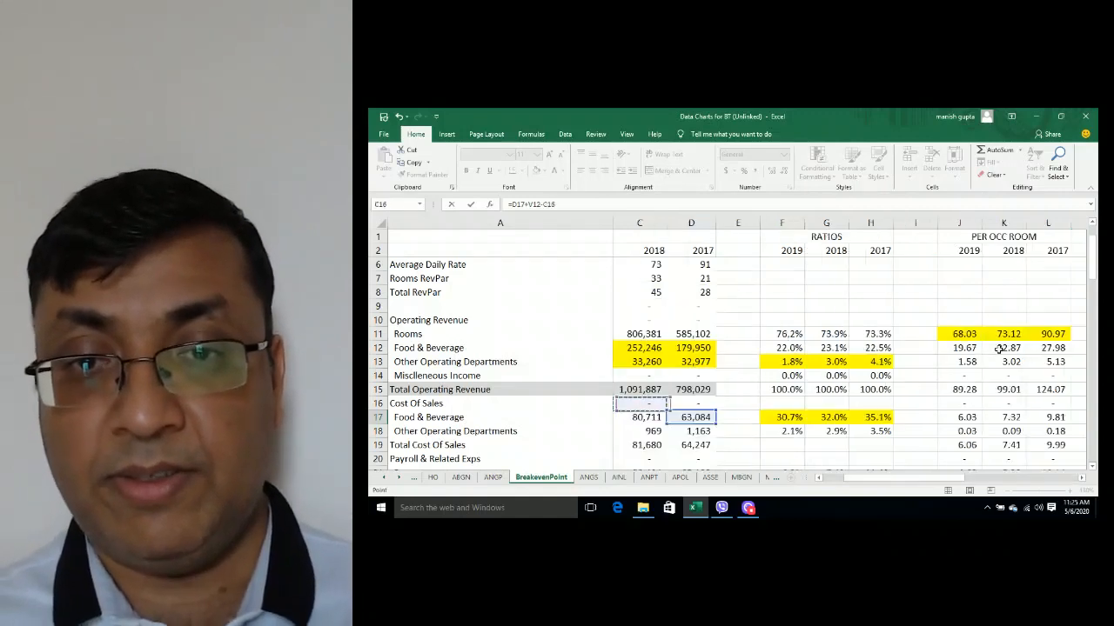
key("Up")
key("Up")
key("Up")
key("Up")
key("Up")
key("Right")
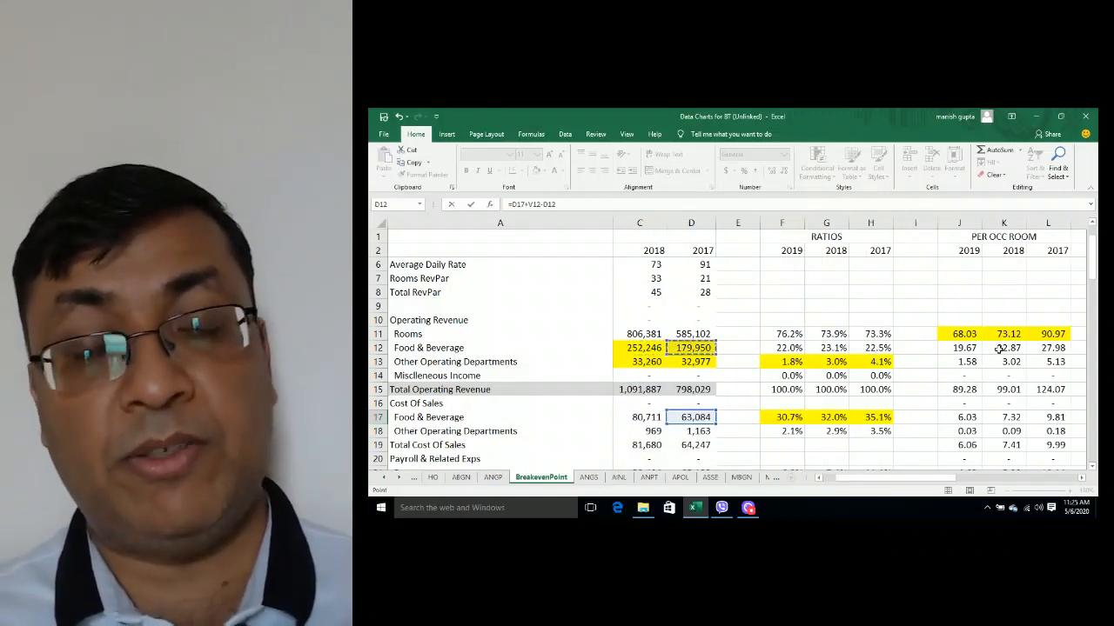
Step: Bracket the revenue difference and multiply it by S17, completing the V17 formula as =D17+(V12-D12)*S17
key("F2")
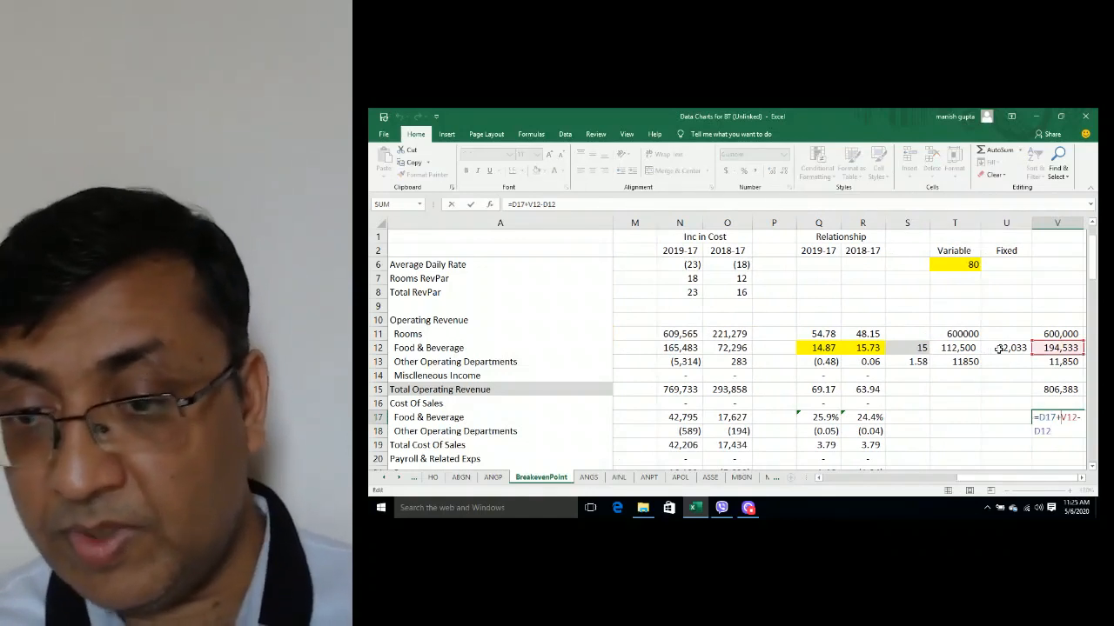
type("(")
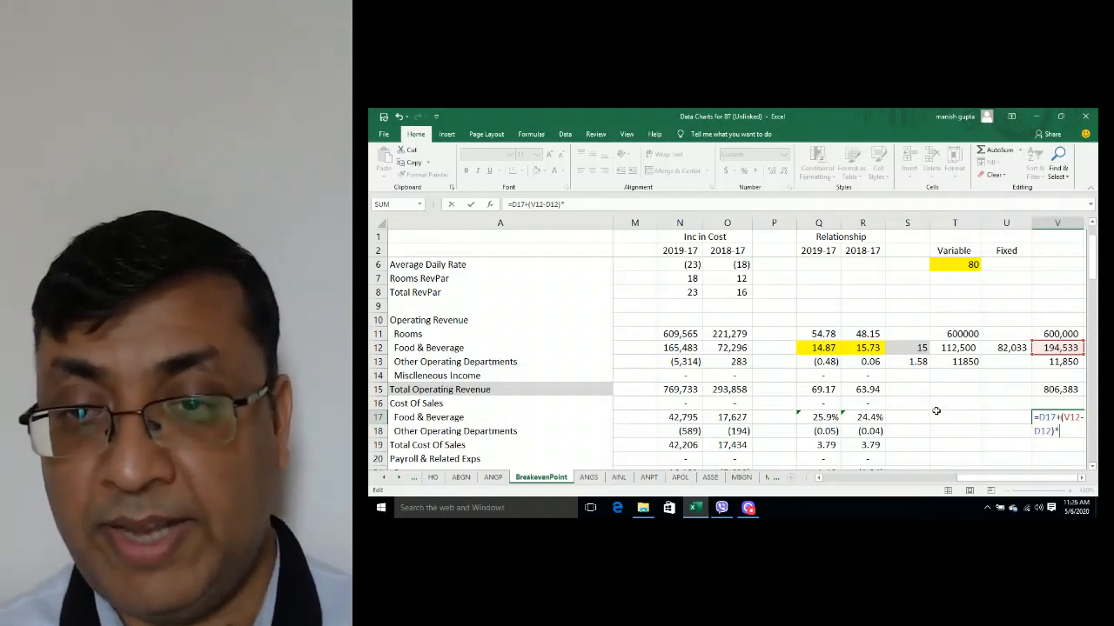
left_click(902, 417)
key("Return")
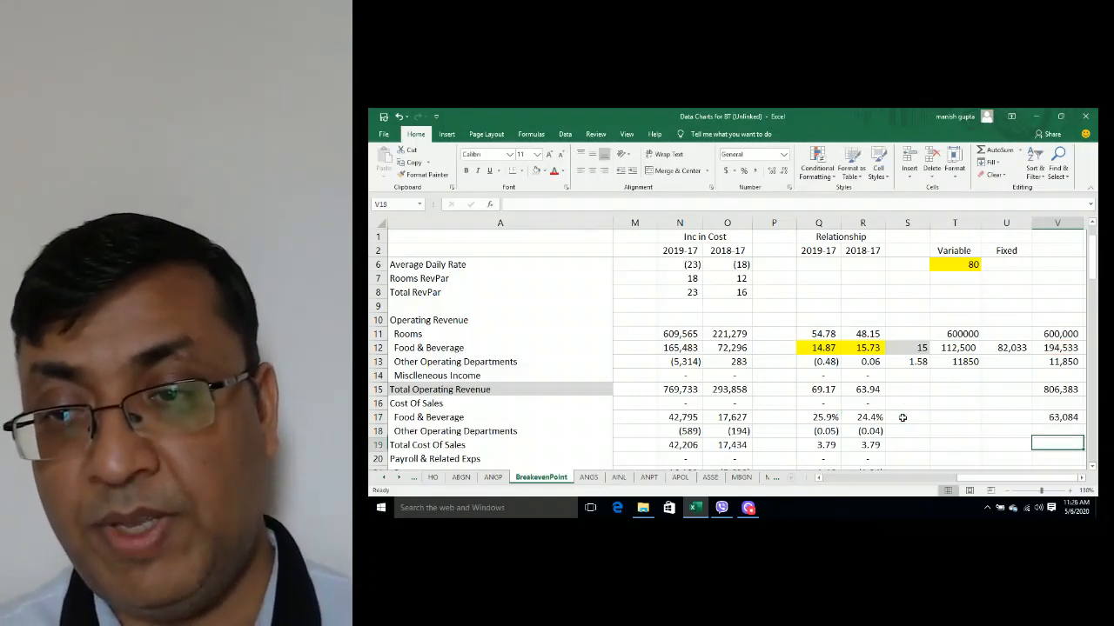
Step: Set the Food & Beverage cost relationship in S17 to 25% and return to the projected cost in V17
left_click(903, 417)
type("2")
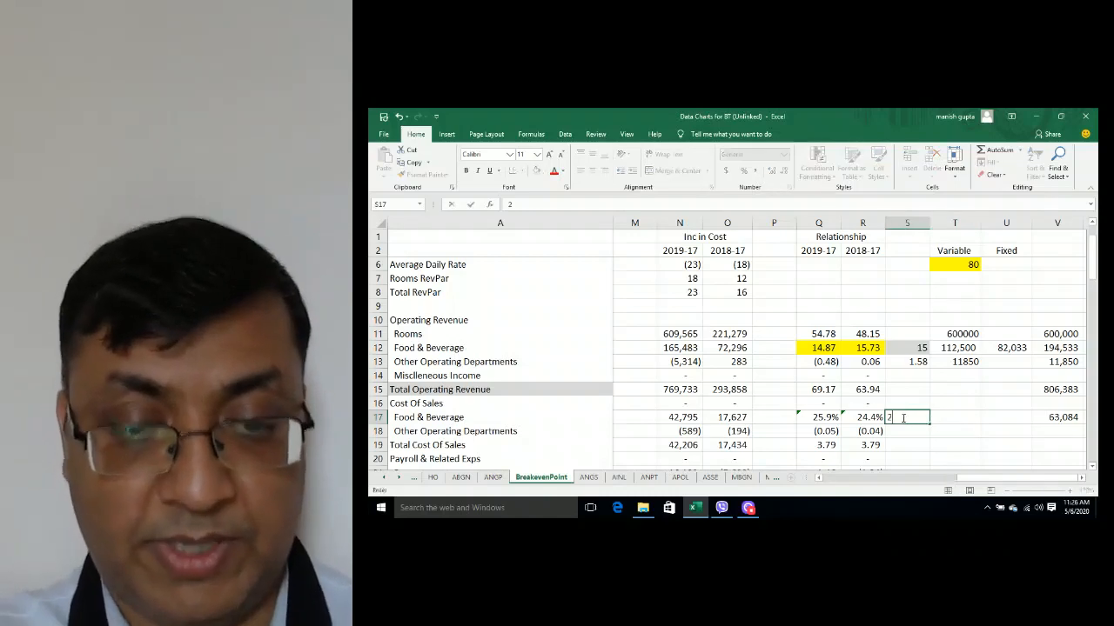
type("5")
key("Return")
key("Right")
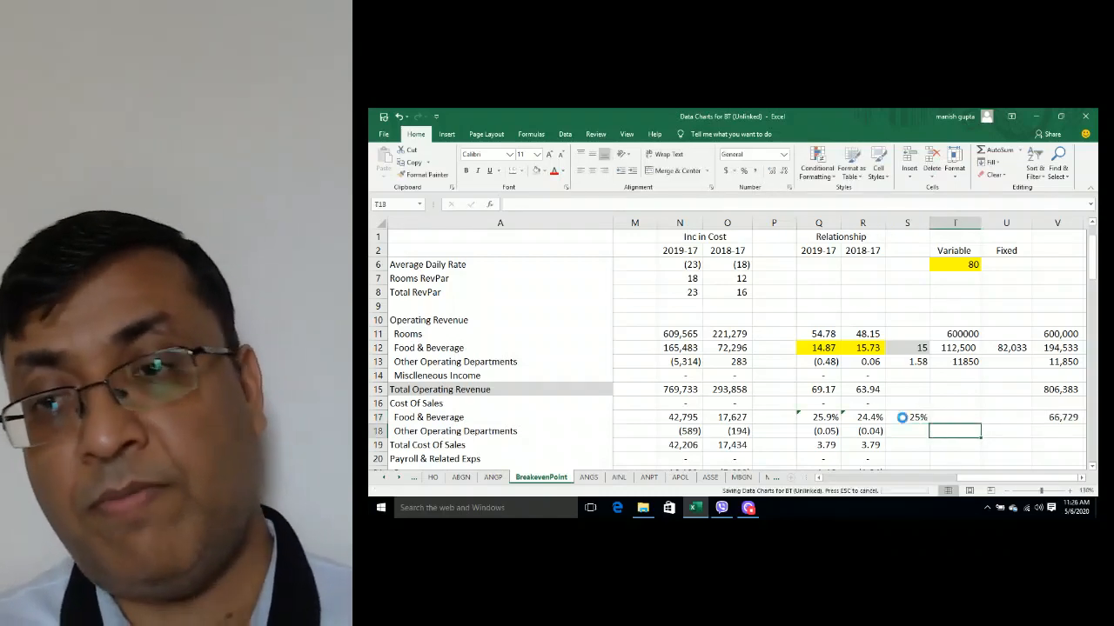
key("Right")
key("Right")
key("Up")
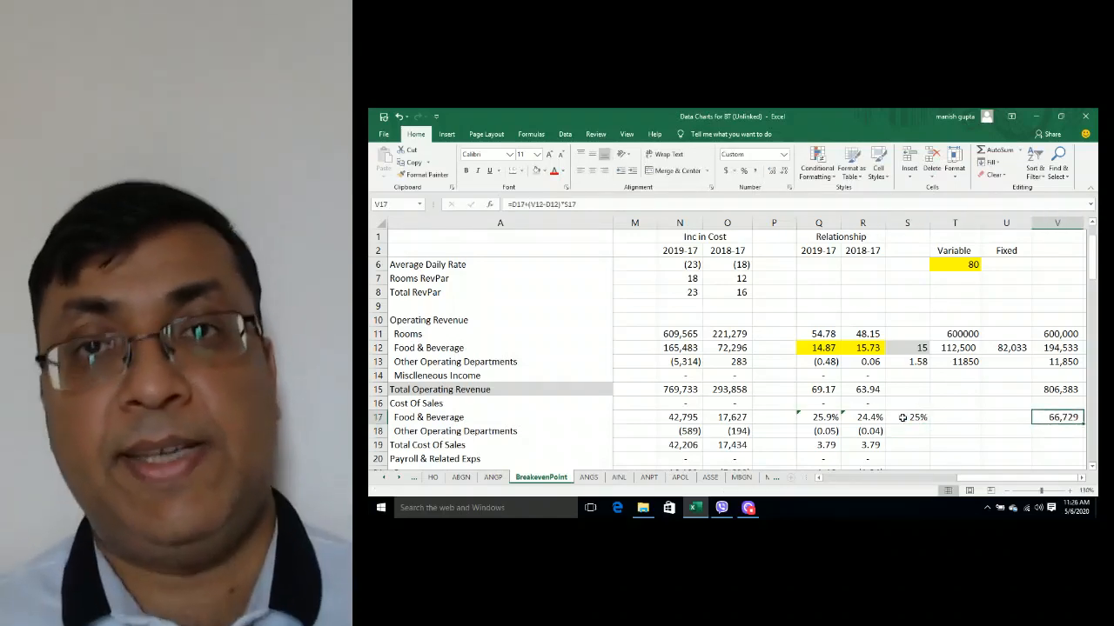
Step: Check the projected Food & Beverage cost ratio with =V17/V12 in W17 and clear that cell again
key("Right")
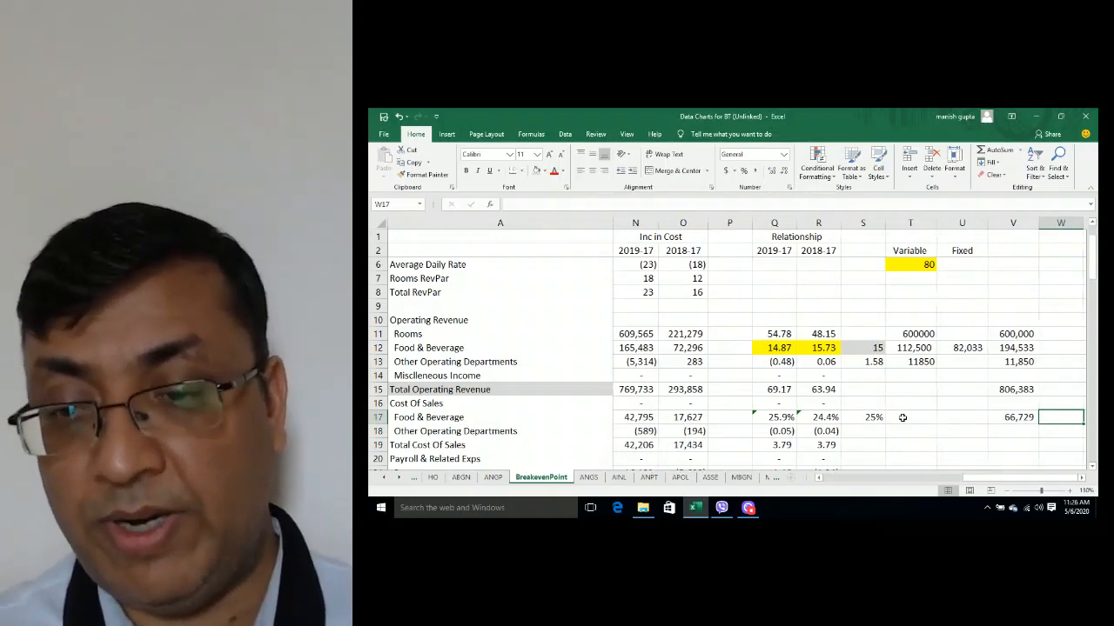
type("=")
key("Left")
type("/")
key("Up")
key("Up")
key("Up")
key("Up")
key("Up")
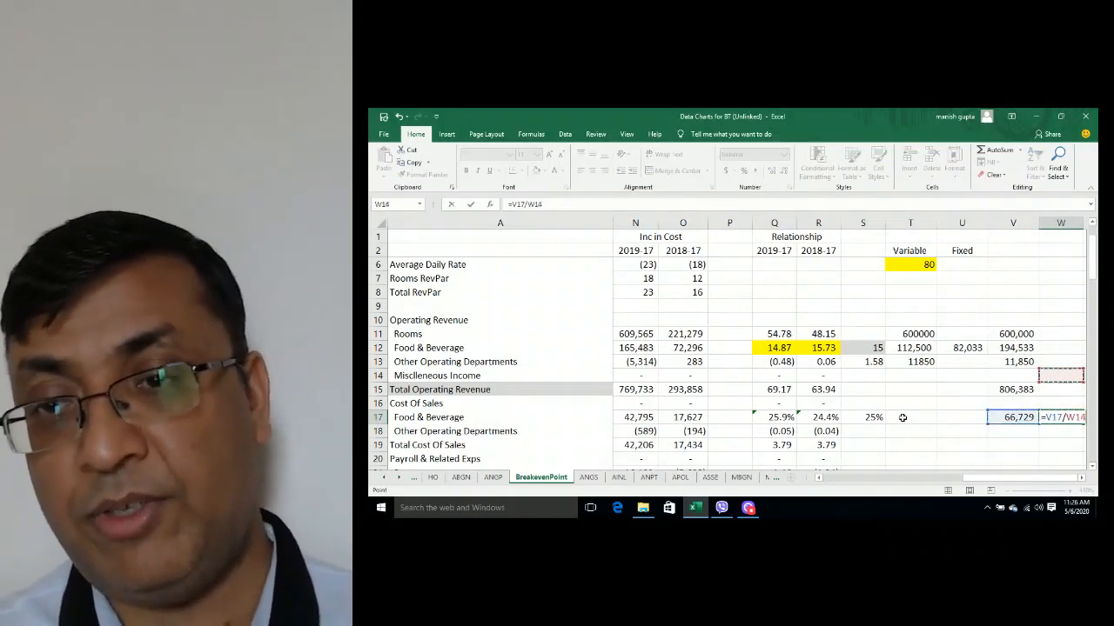
key("Return")
key("Up")
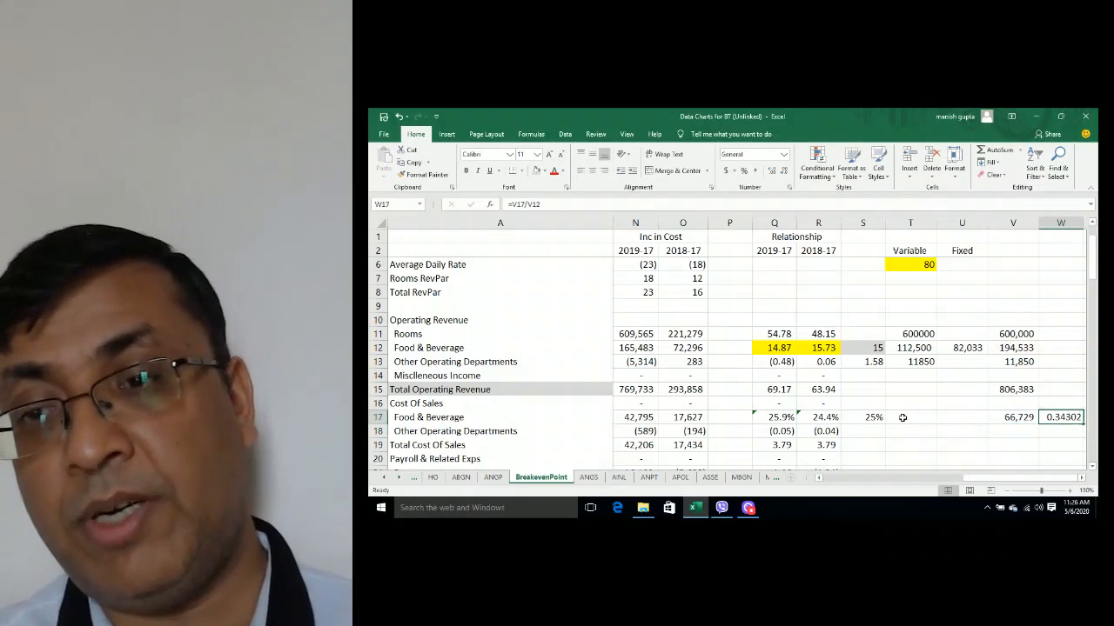
key("Delete")
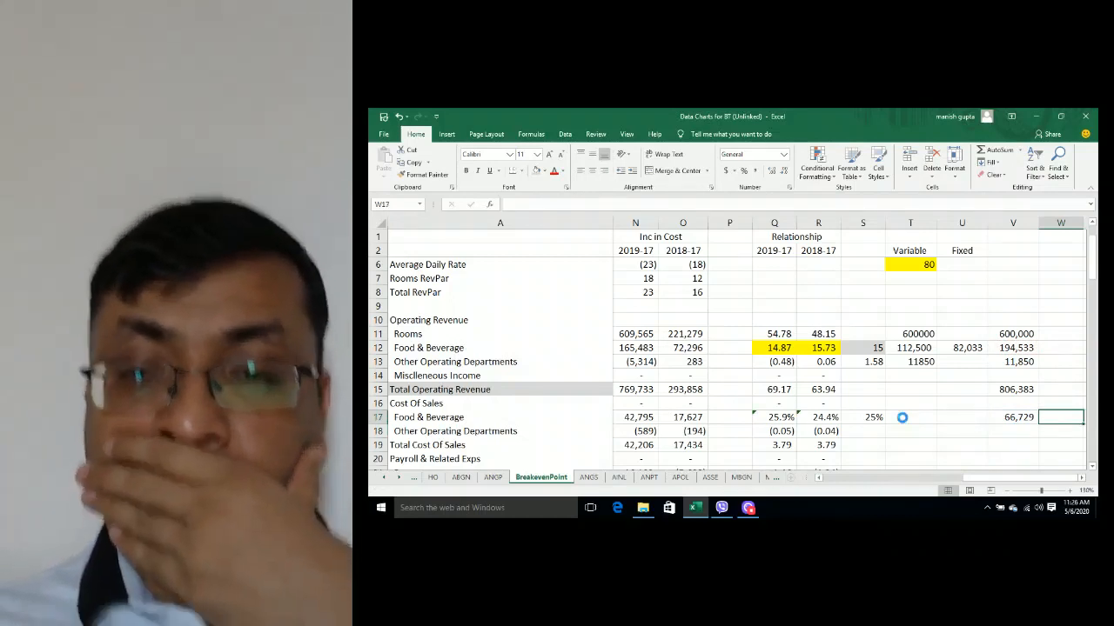
Step: Trace the Other Operating Departments cost of sales in row 18 back to the yearly figures and cost ratios
key("Down")
key("Down")
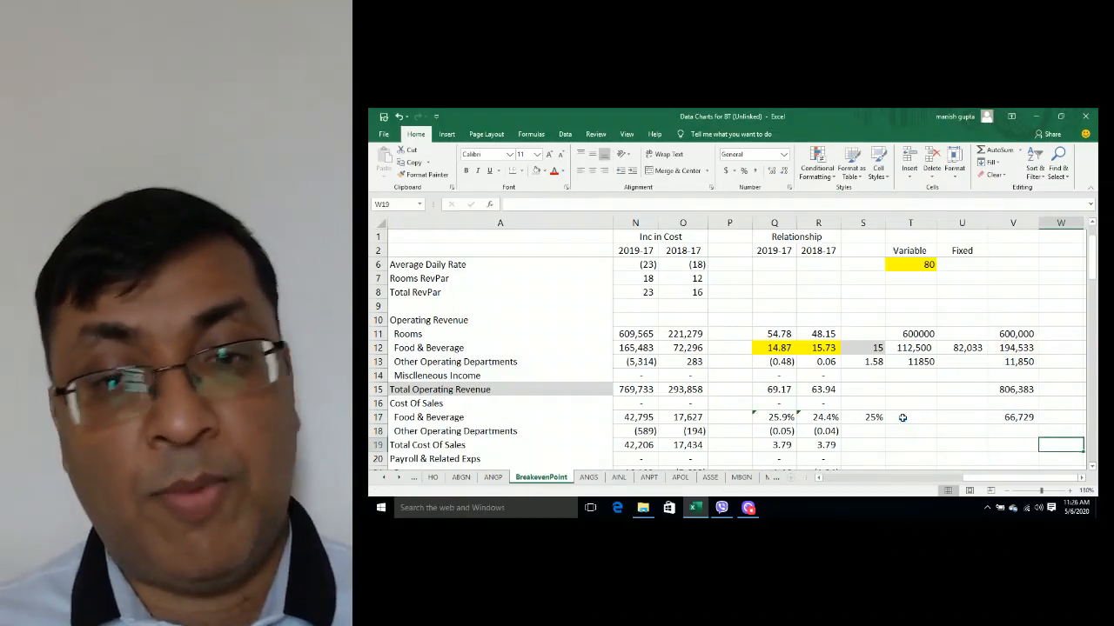
key("Up")
key("Left")
key("Left")
key("Left")
key("Left")
key("Left")
key("Left")
key("Left")
key("Left")
key("Left")
key("Left")
key("Left")
key("Left")
key("Left")
key("Left")
key("Left")
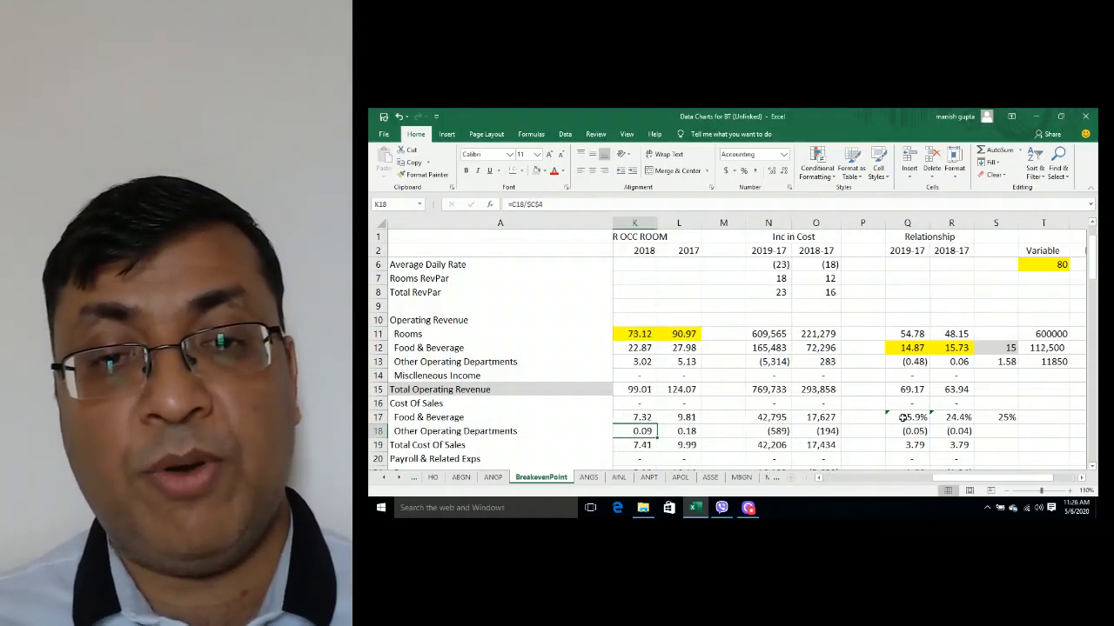
key("Left")
key("Left")
key("Left")
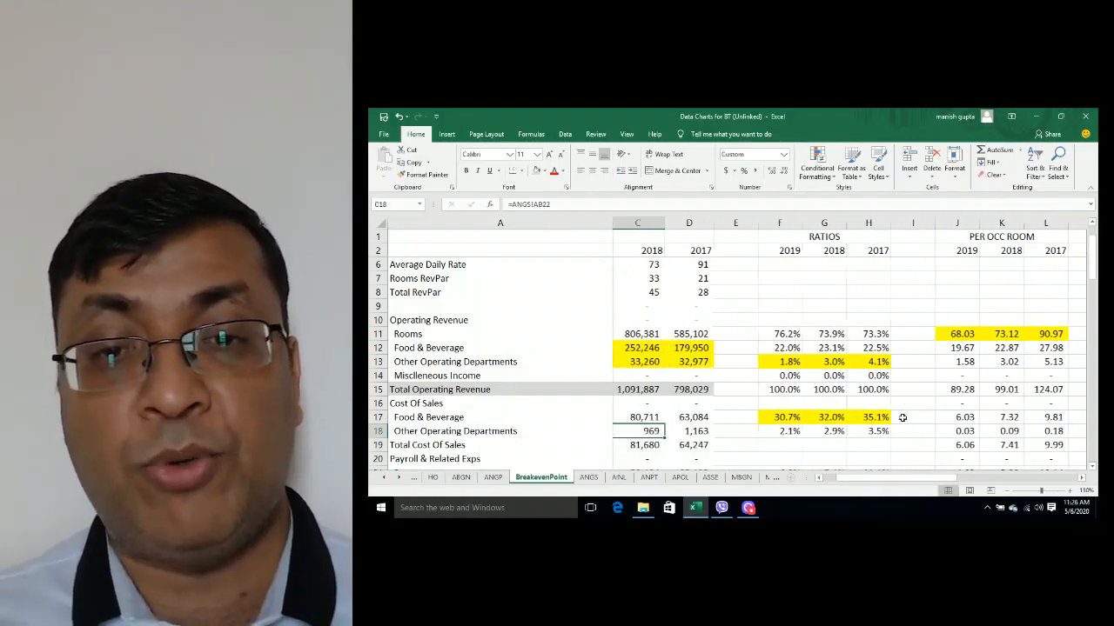
Step: Examine the 2019 to 2017 Other Operating Departments cost of sales and the cost-to-revenue ratios in row 18
key("Left")
key("Left")
key("Left")
key("Left")
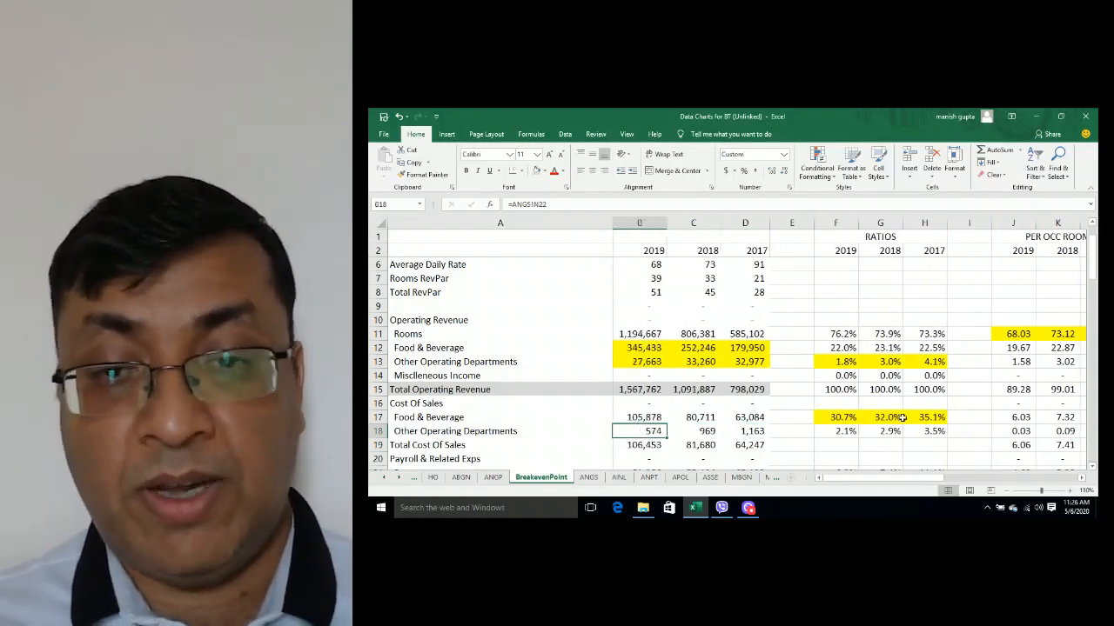
key("Right")
key("Right")
key("Right")
key("Right")
key("Right")
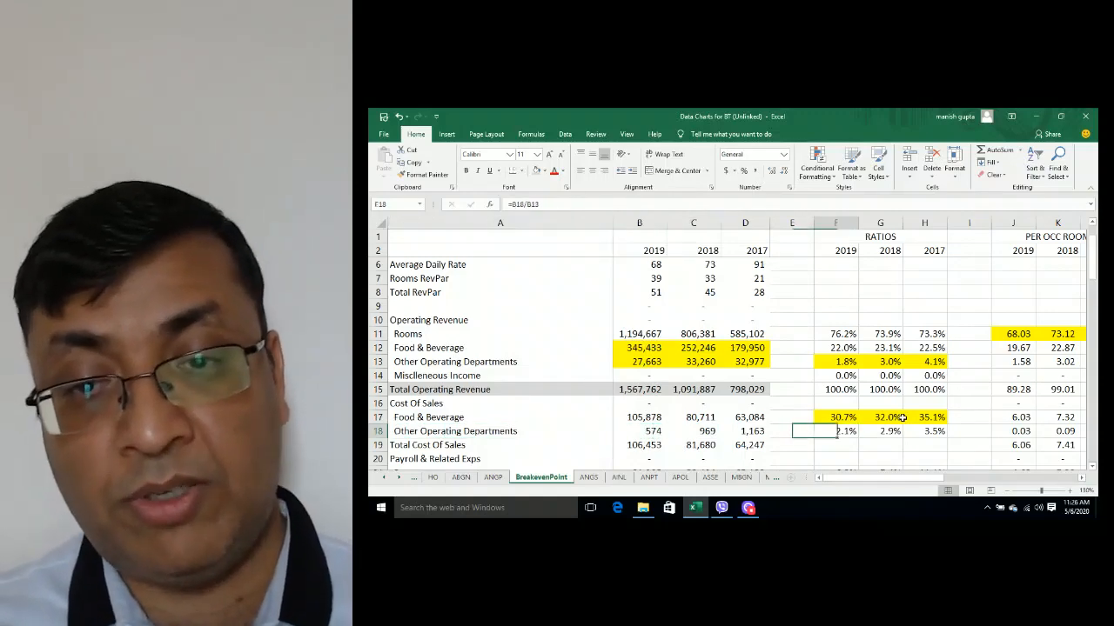
key("shift+Right")
key("shift+Right")
Step: Project the Other Operating Departments cost of sales in V18 as 2% of its projected revenue with =V13*2%
key("Right")
key("Right")
key("Right")
key("Right")
key("Right")
key("Right")
key("Right")
key("Right")
key("Right")
key("Right")
key("Right")
key("Right")
key("Right")
key("Right")
key("Right")
key("Right")
key("Right")
key("Right")
key("Right")
key("Right")
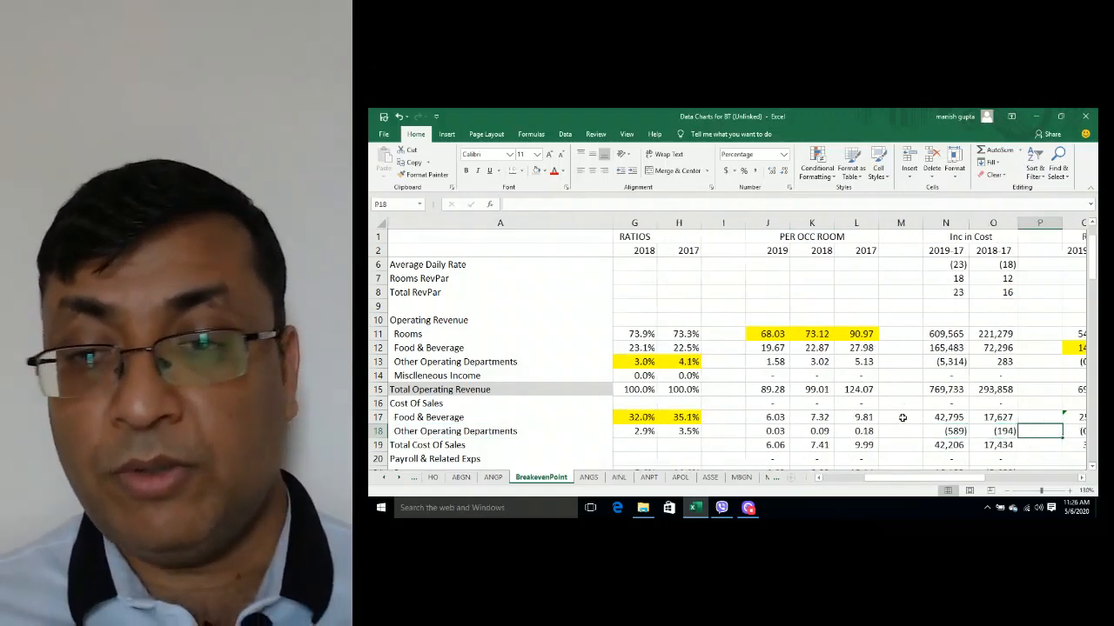
key("Left")
key("Left")
key("Left")
key("Left")
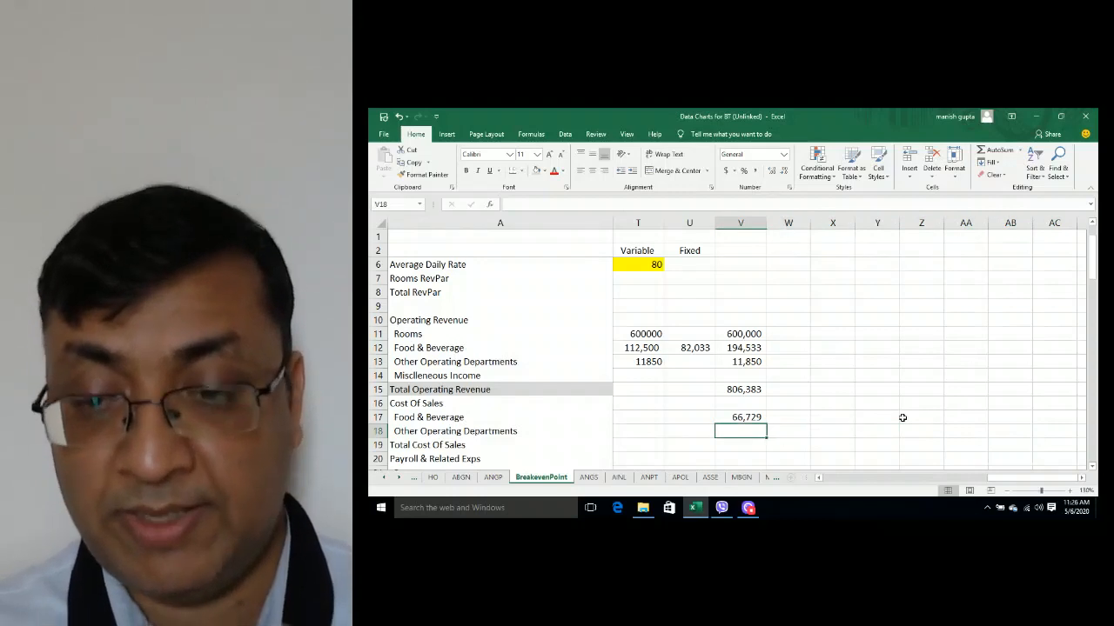
type("=")
key("Up")
key("Up")
key("Up")
key("Up")
key("Up")
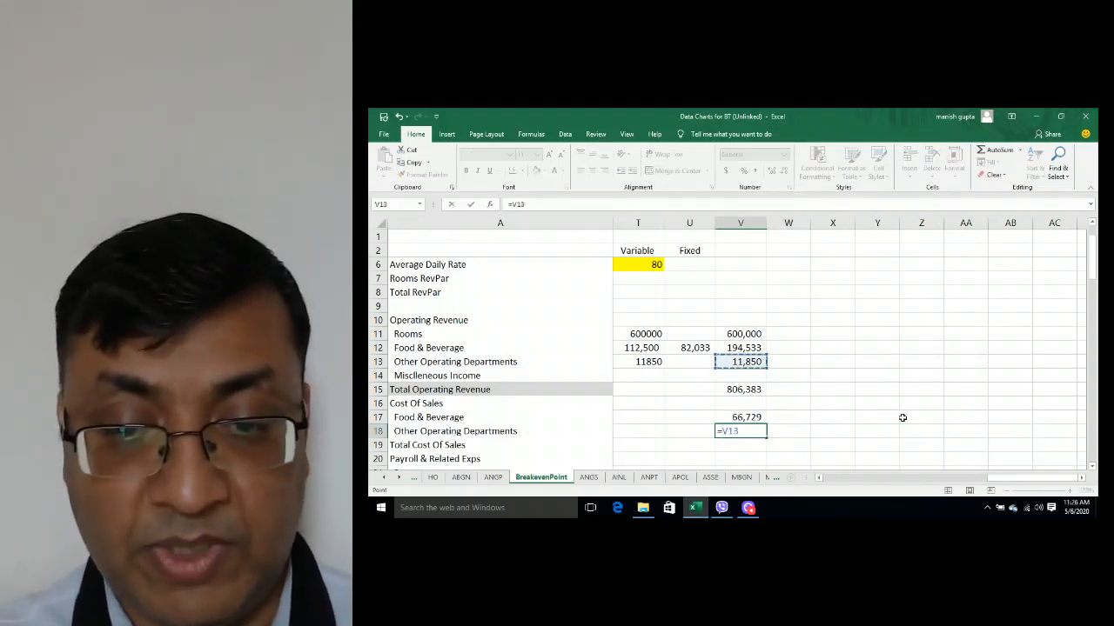
type("*")
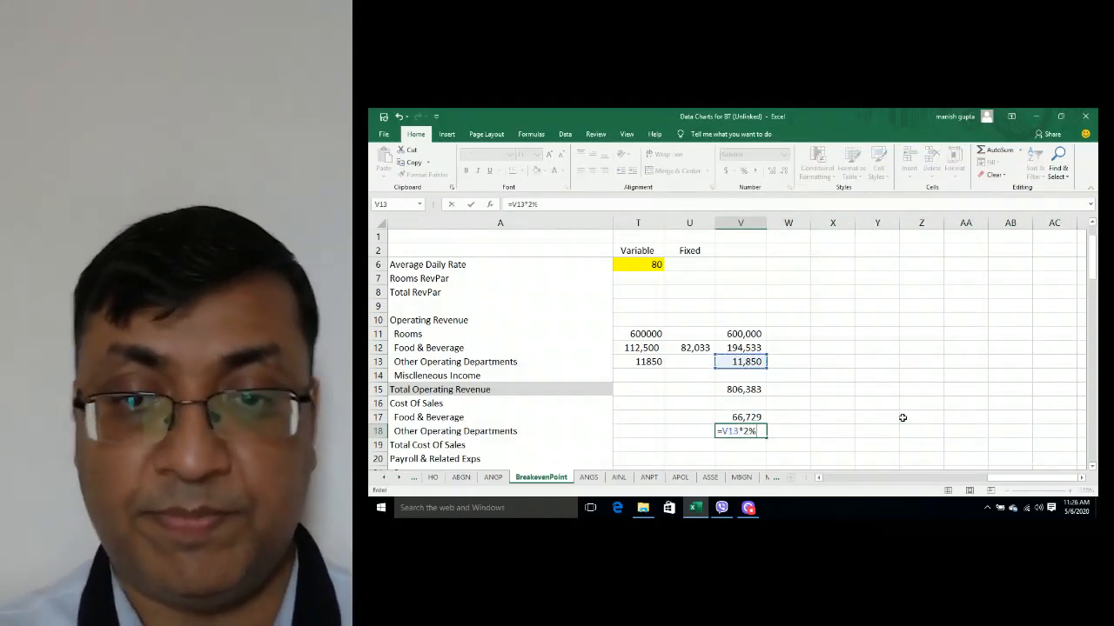
key("Return")
Step: Total the projected cost of sales in V19 with =SUM(V17:V18)
key("alt+equal")
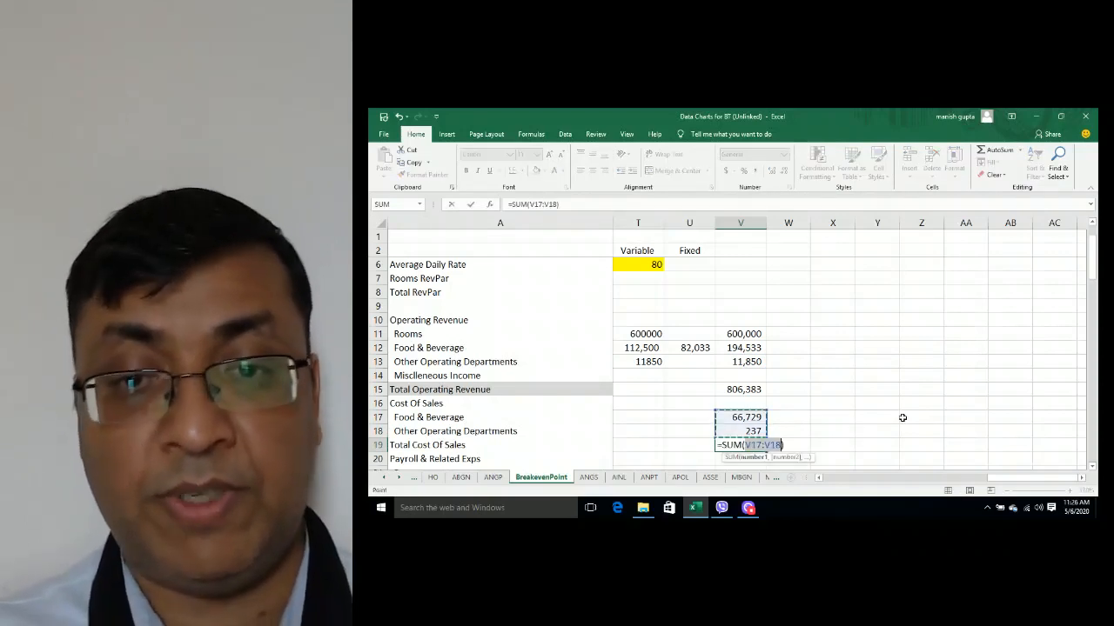
key("Return")
key("Return")
key("Up")
key("Up")
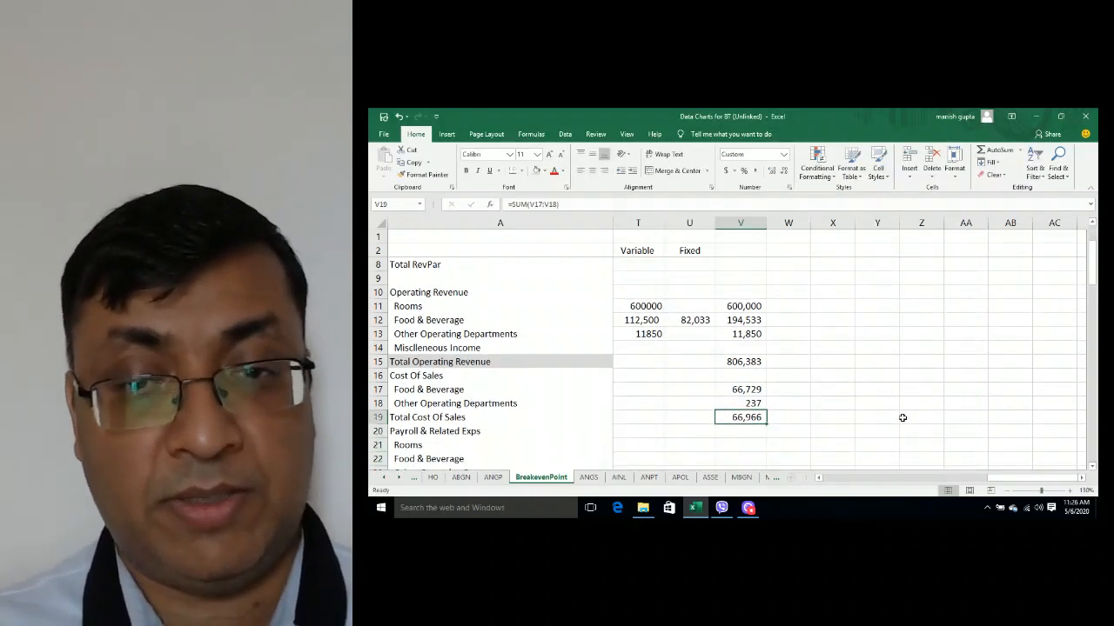
Step: Examine the Rooms payroll in row 21, covering the cost per occupied room and the increase in cost
key("Down")
key("Down")
key("Left")
key("Left")
key("Left")
key("Left")
key("Left")
key("Left")
key("Left")
key("Left")
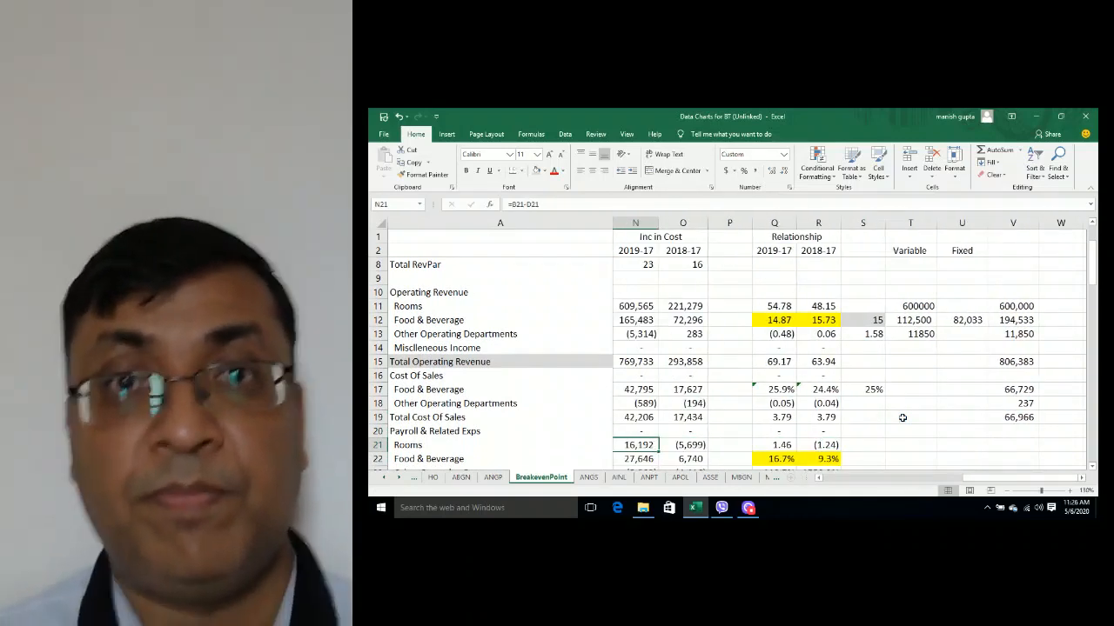
key("Left")
key("Left")
key("Left")
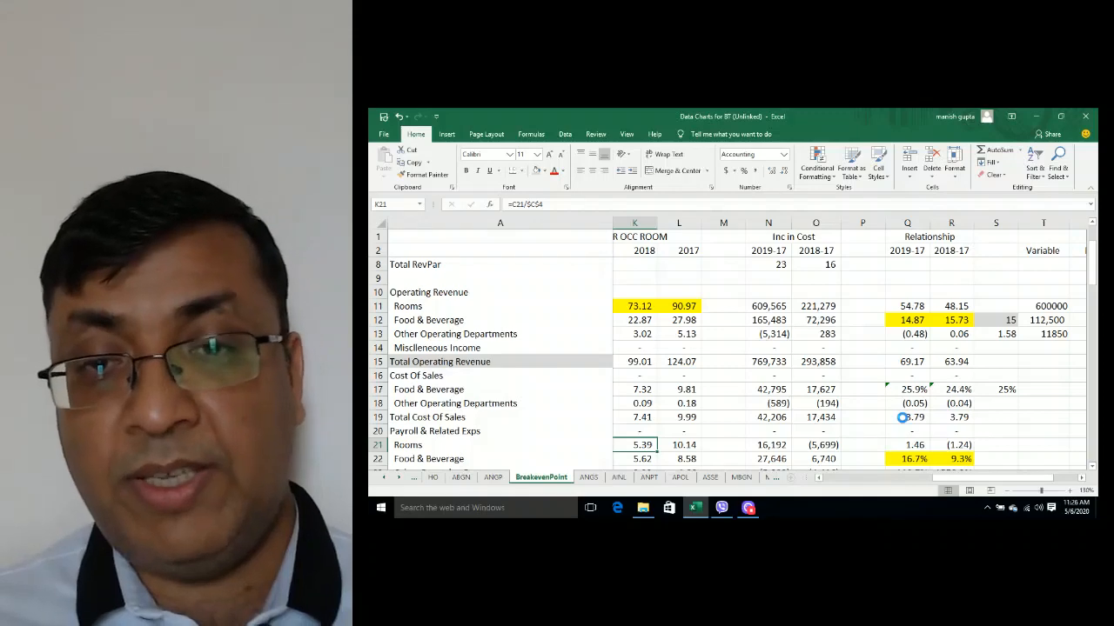
key("Right")
key("Left")
key("Right")
key("Right")
key("Right")
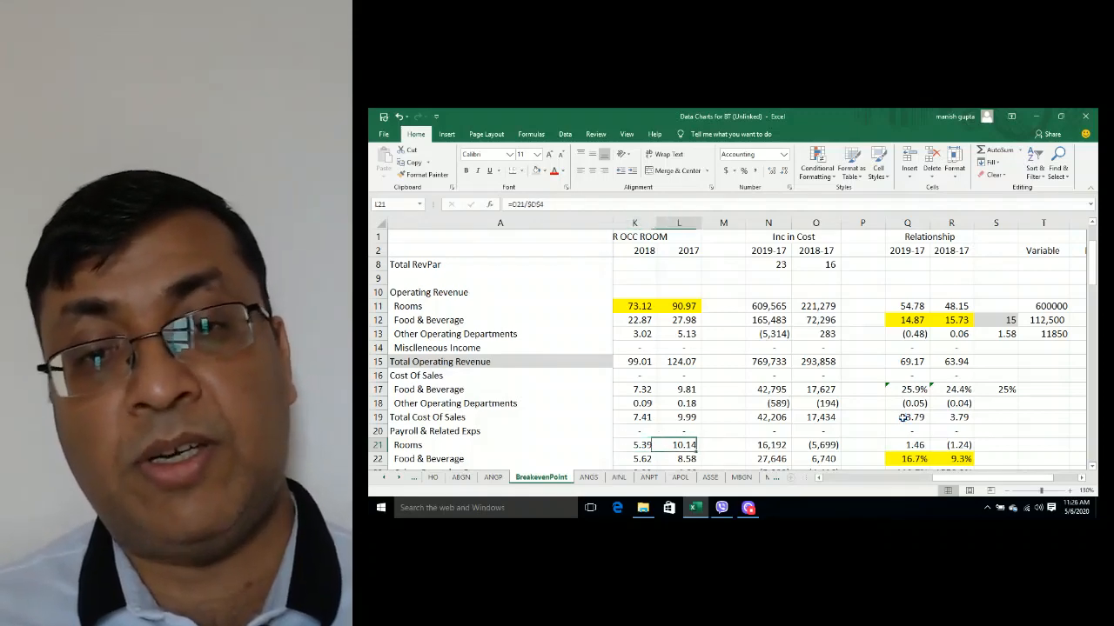
key("Right")
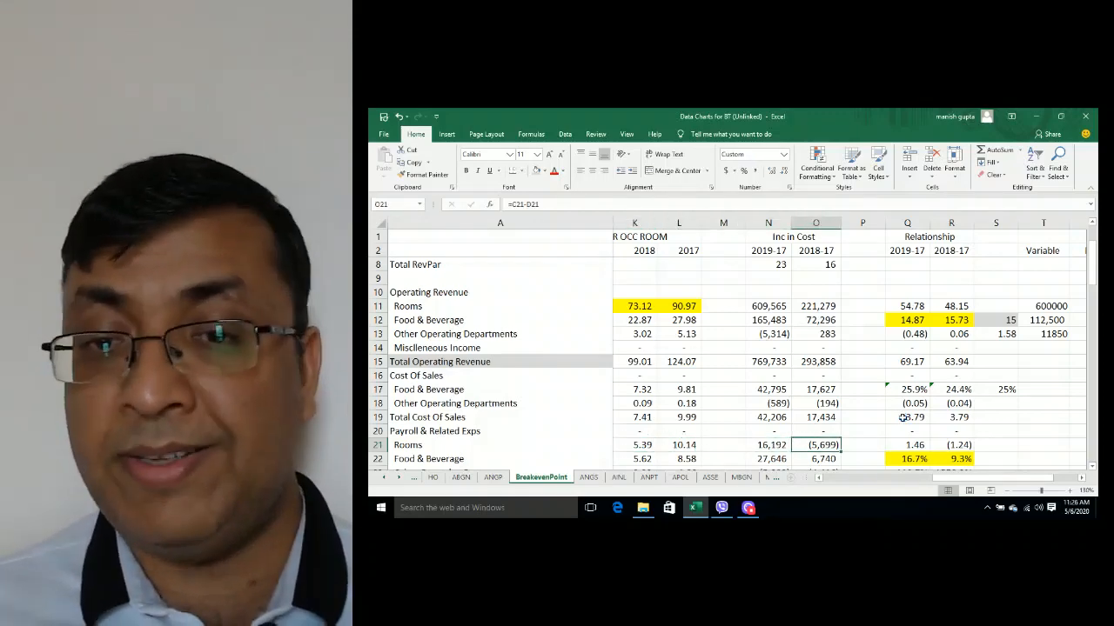
Step: Compare the 2019-17 and 2018-17 relationship values for Rooms payroll in Q21 and R21 with the cost increases
key("Left")
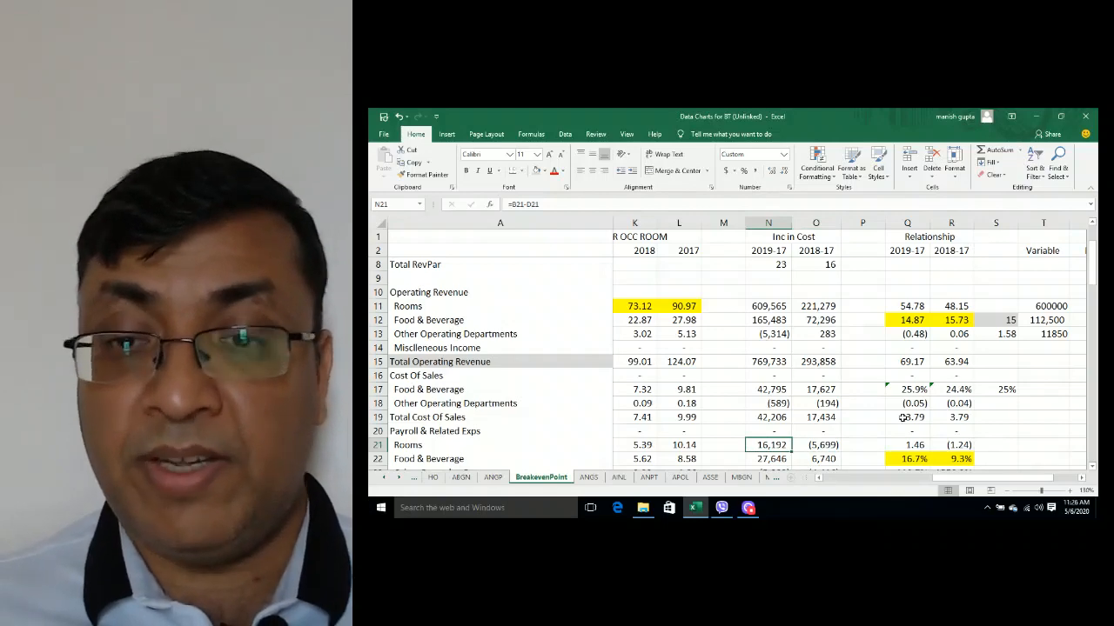
key("Right")
key("Right")
key("Right")
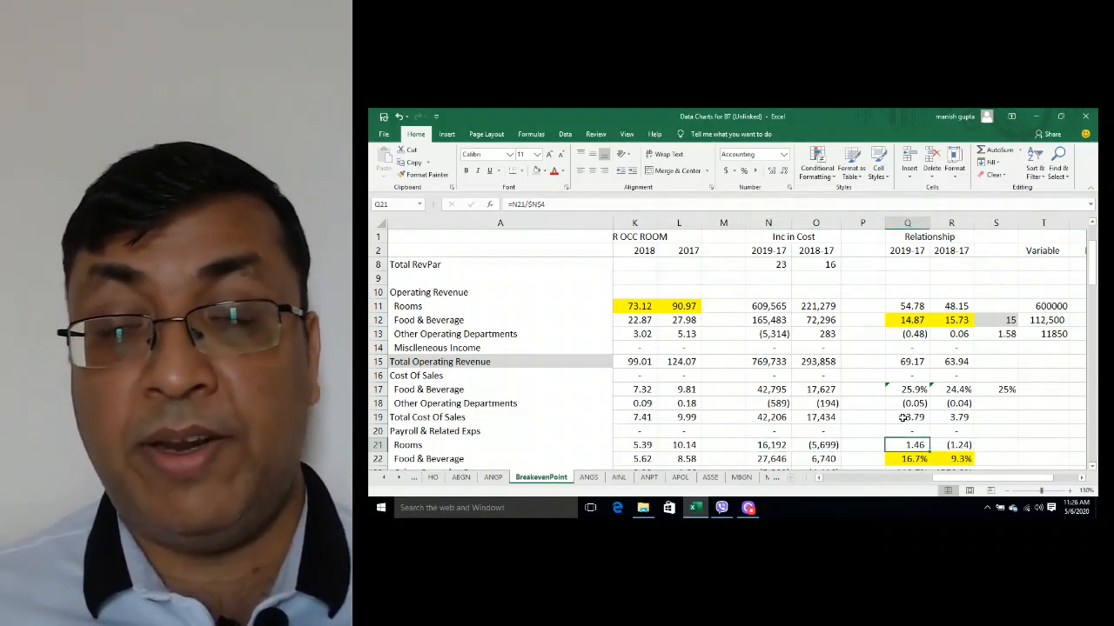
key("Right")
key("Right")
key("Left")
key("Left")
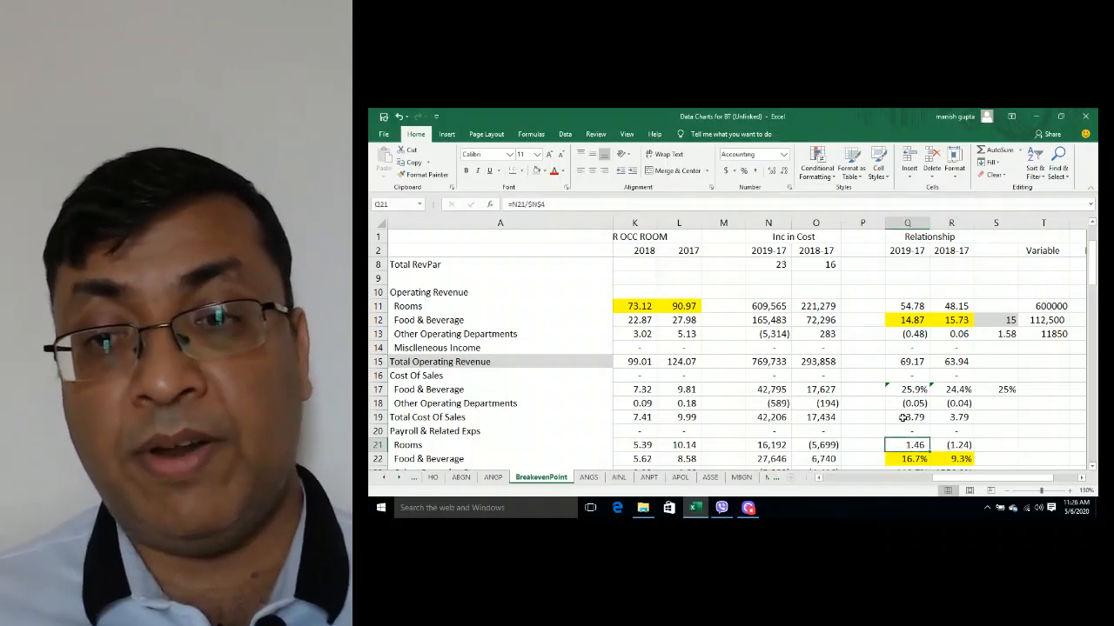
key("Right")
key("Left")
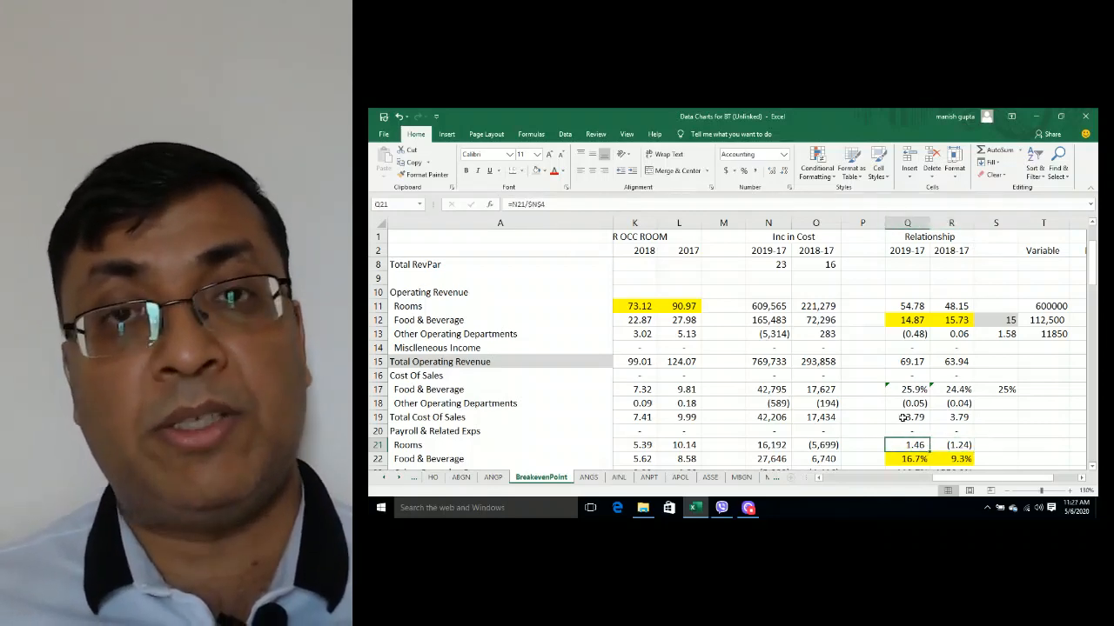
Step: Review the Rooms payroll ratios to revenue and the yearly payroll amounts in row 21
key("Left")
key("Left")
key("Left")
key("Left")
key("Left")
key("Left")
key("Left")
key("Left")
key("Left")
key("Left")
key("Left")
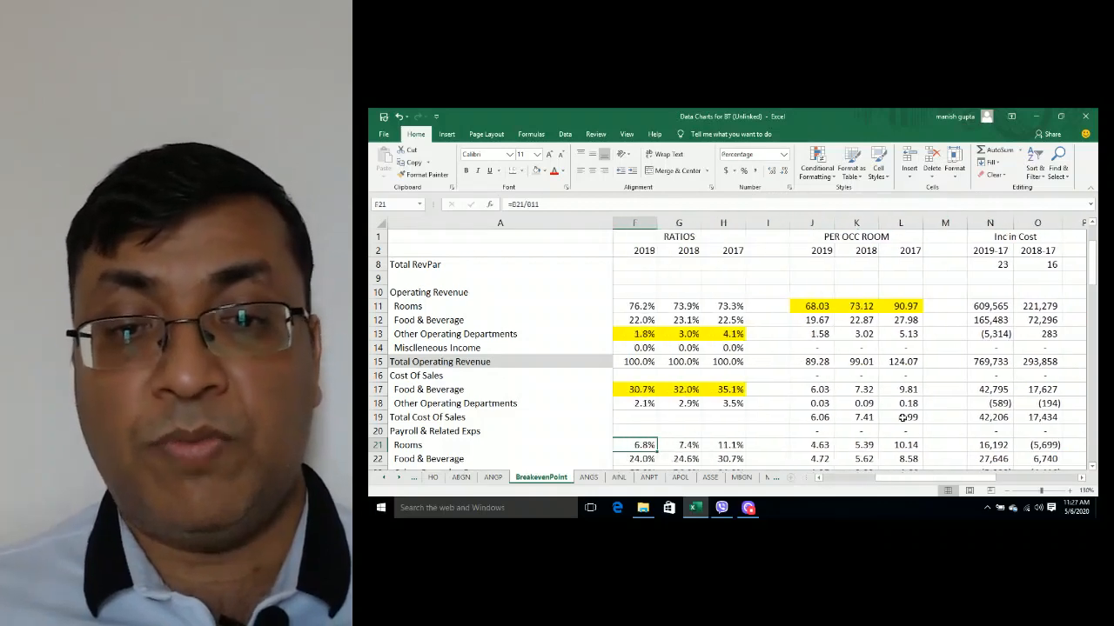
key("Left")
key("Left")
key("Left")
key("Left")
key("Left")
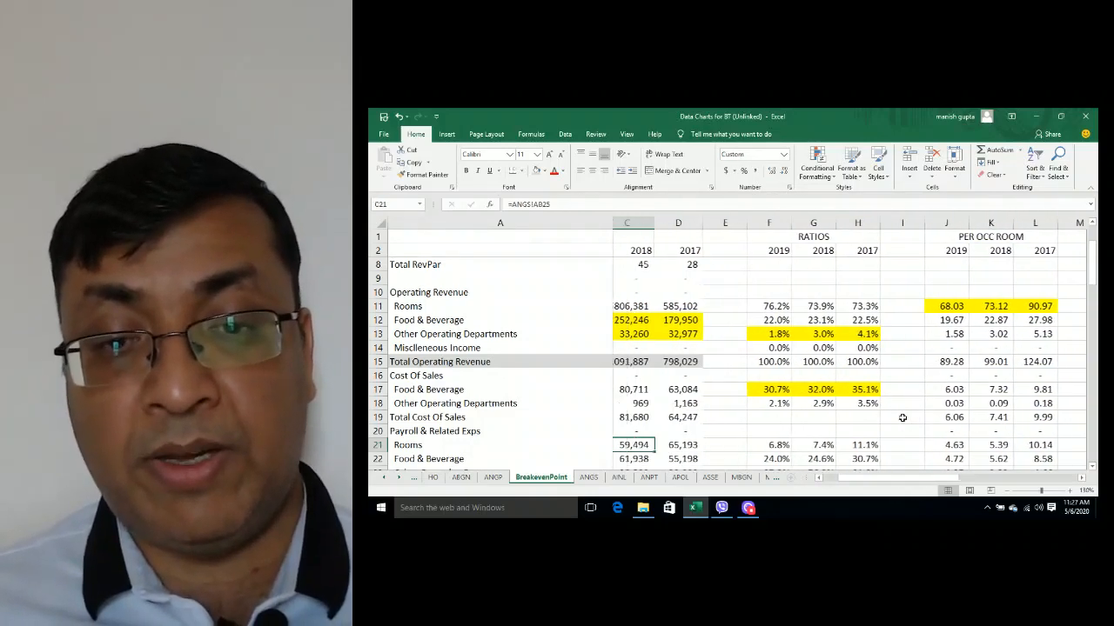
key("Right")
key("Right")
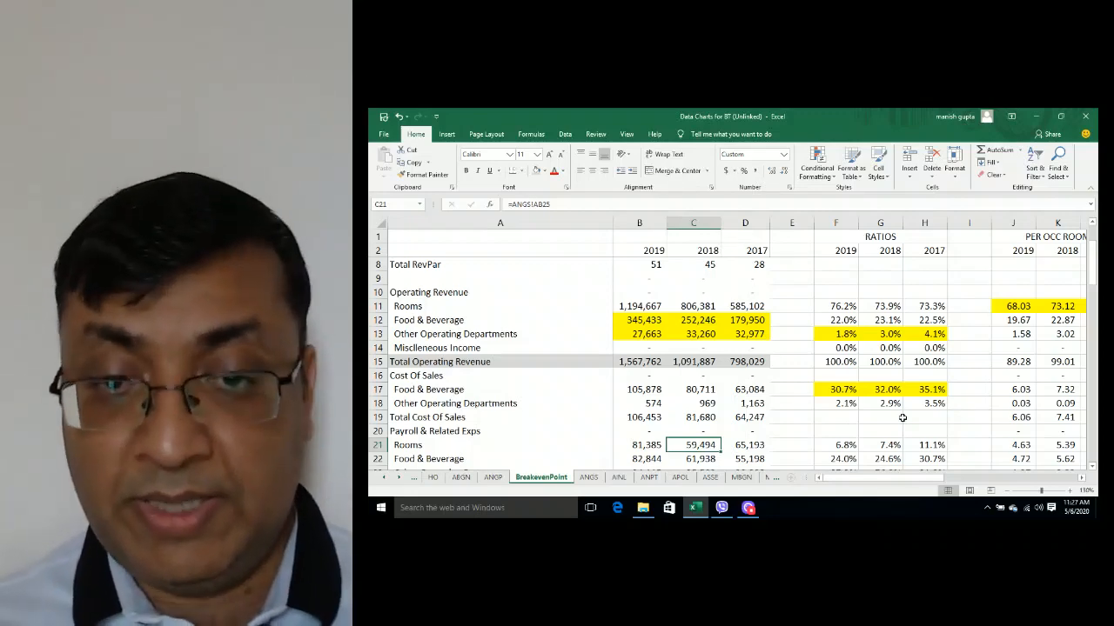
Step: Check the Rooms payroll cost increases in N21 and O21 against the 2019 to 2017 payroll amounts
key("Right")
key("Right")
key("Right")
key("Right")
key("Right")
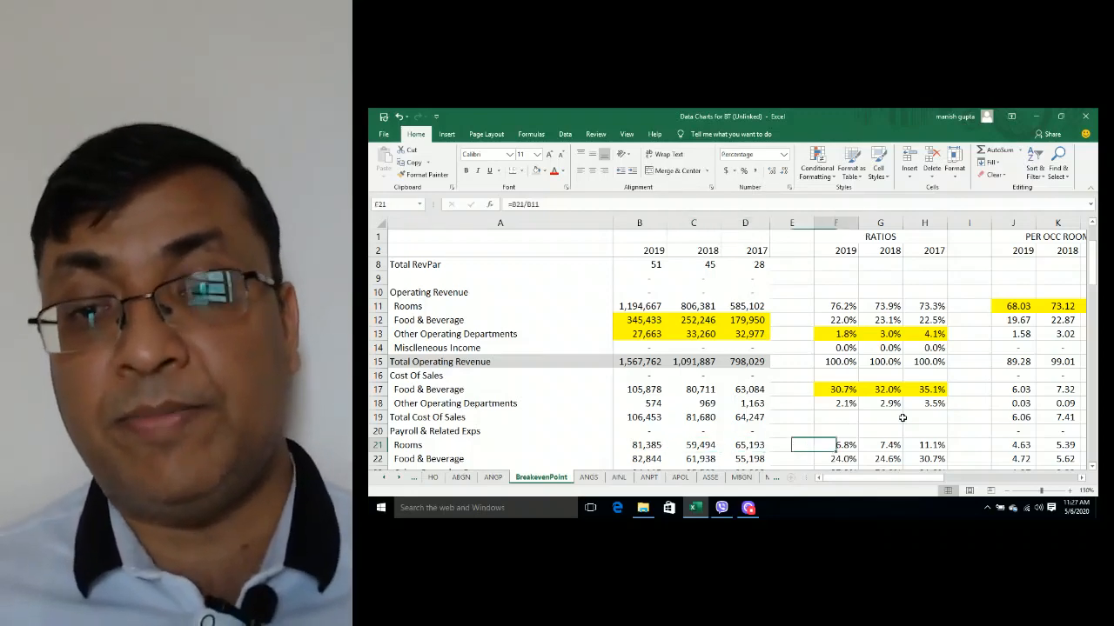
key("Right")
key("Right")
key("Right")
key("Right")
key("Right")
key("Right")
key("Right")
key("Right")
key("Right")
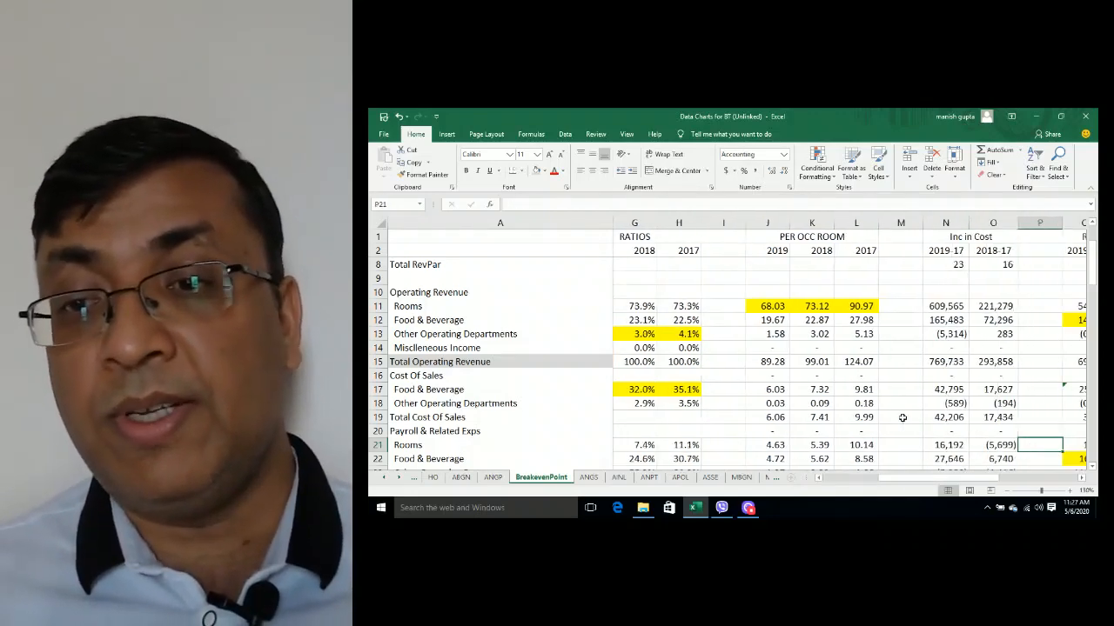
key("Left")
key("Left")
key("Left")
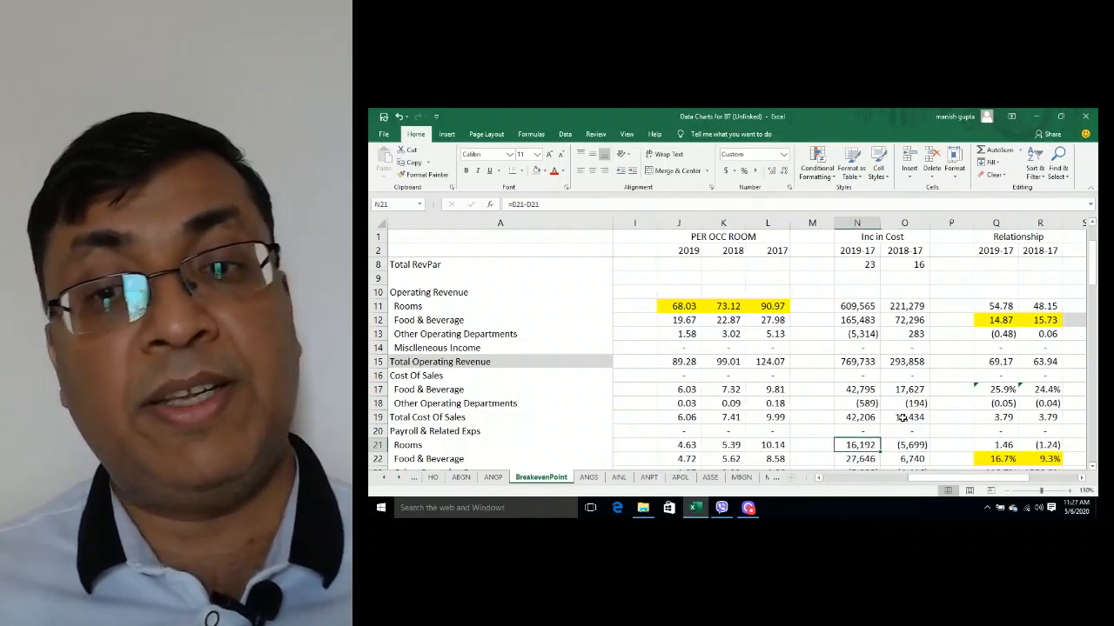
key("Left")
key("Left")
key("Left")
key("Left")
key("Left")
key("Left")
key("Left")
key("Left")
key("Left")
key("Left")
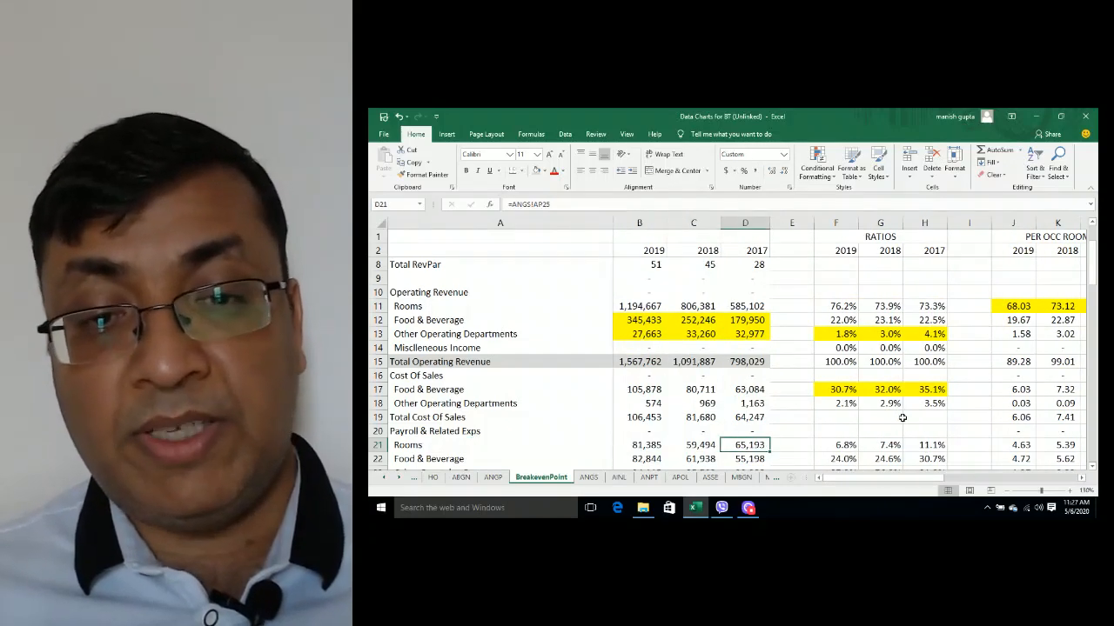
key("Left")
key("Left")
key("Left")
key("Right")
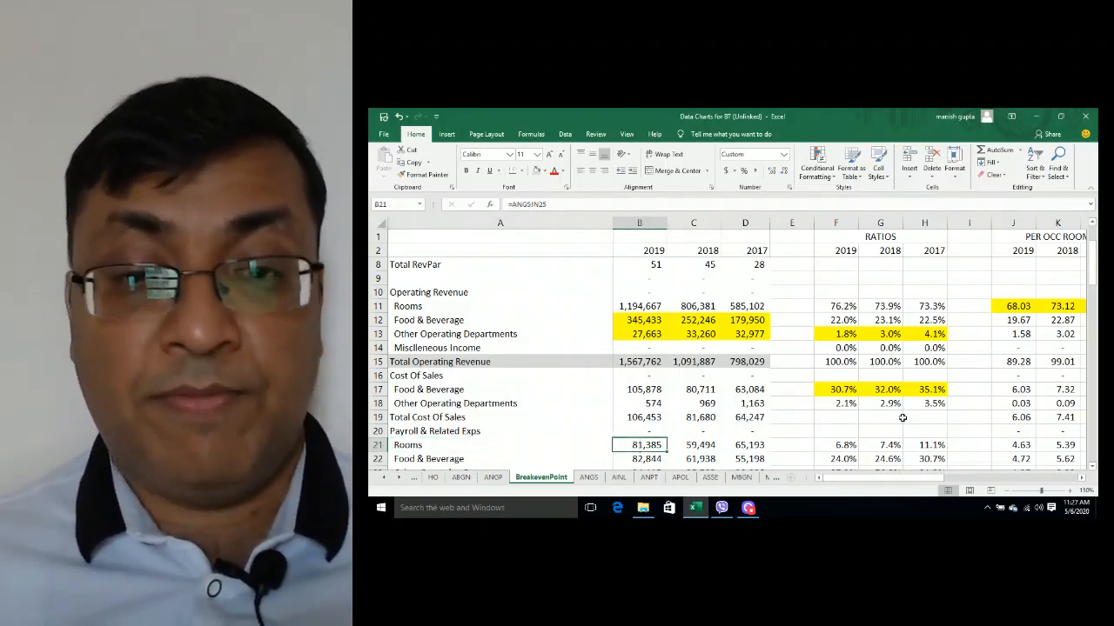
key("Right")
key("Right")
key("Right")
type("=")
key("Left")
key("Left")
key("Left")
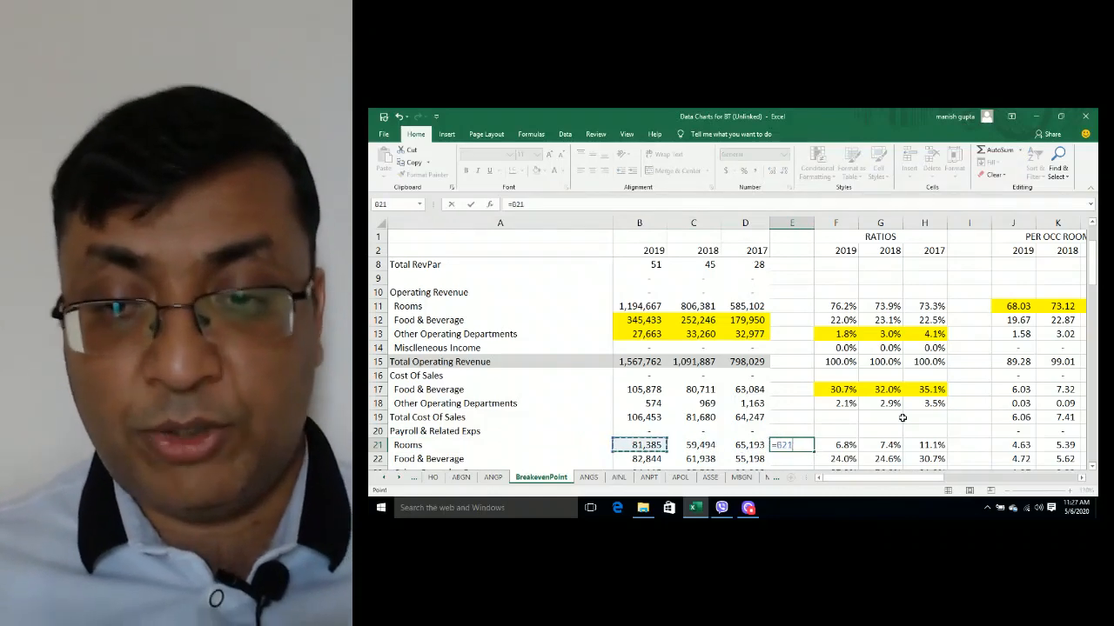
Step: Calculate the 2019-17 Rooms payroll increase relative to 2017 payroll in P21 with =N21/D21, and clear the cell
key("Right")
key("Right")
key("Right")
key("Right")
key("Right")
key("Right")
key("Right")
key("Right")
key("Right")
key("Right")
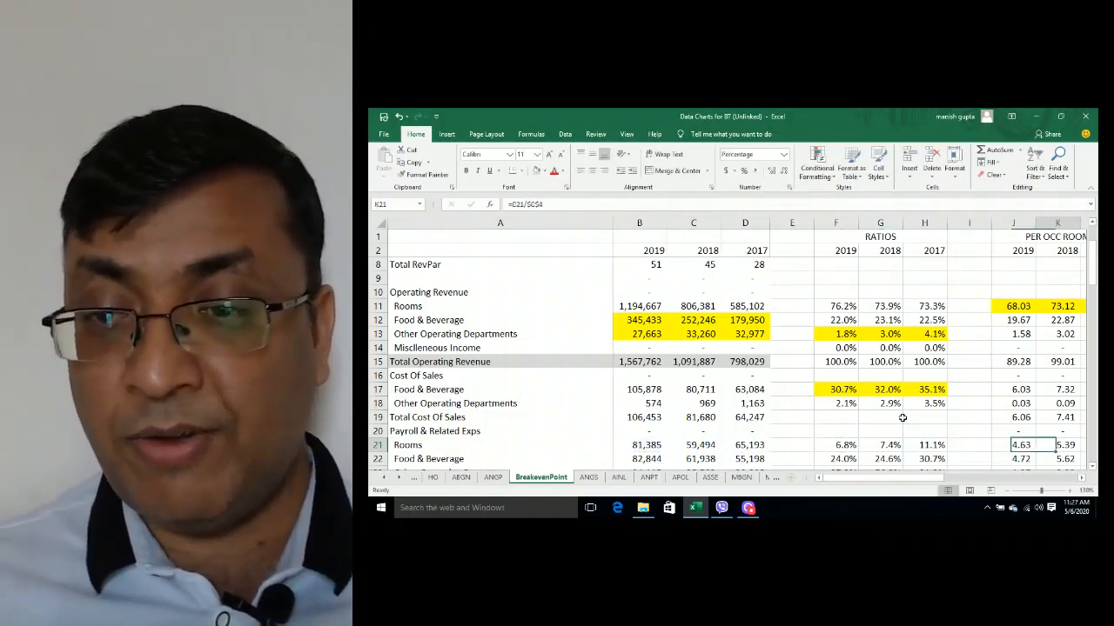
type("=")
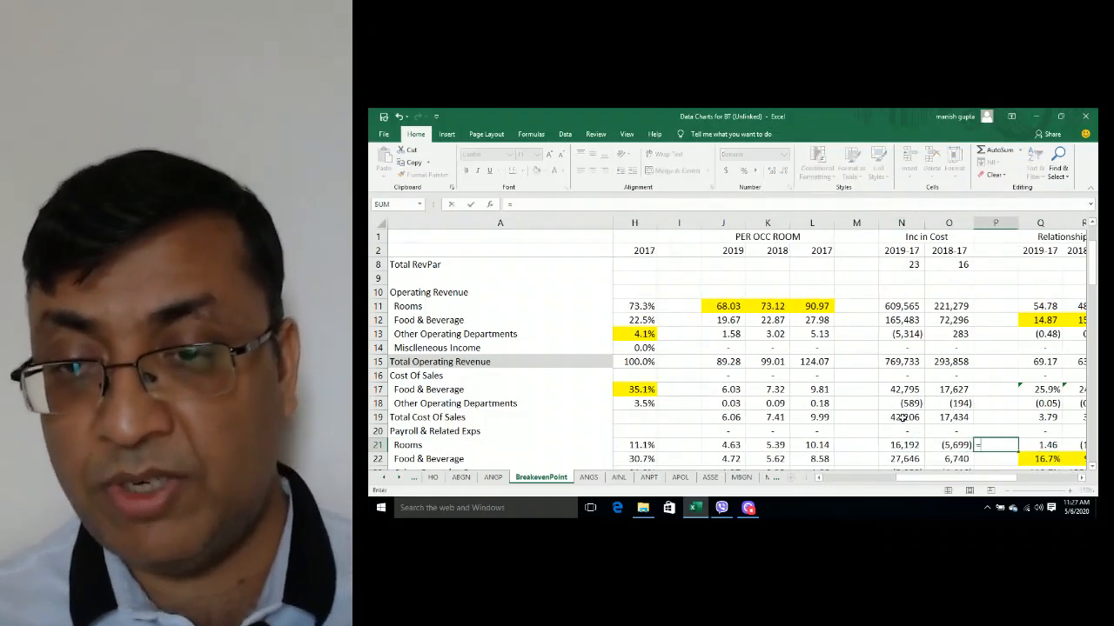
key("Left")
key("Left")
type("/")
key("Left")
key("Left")
key("Left")
key("Left")
key("Left")
key("Left")
key("Left")
key("Left")
key("Left")
key("Left")
key("Left")
key("Left")
key("Left")
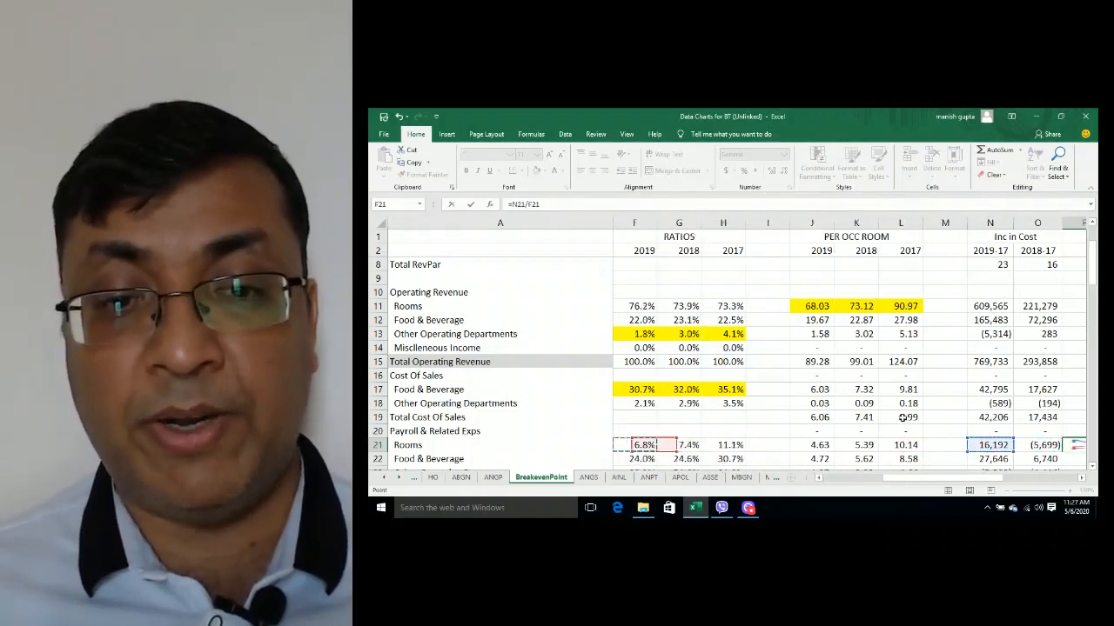
key("Right")
key("Return")
key("Up")
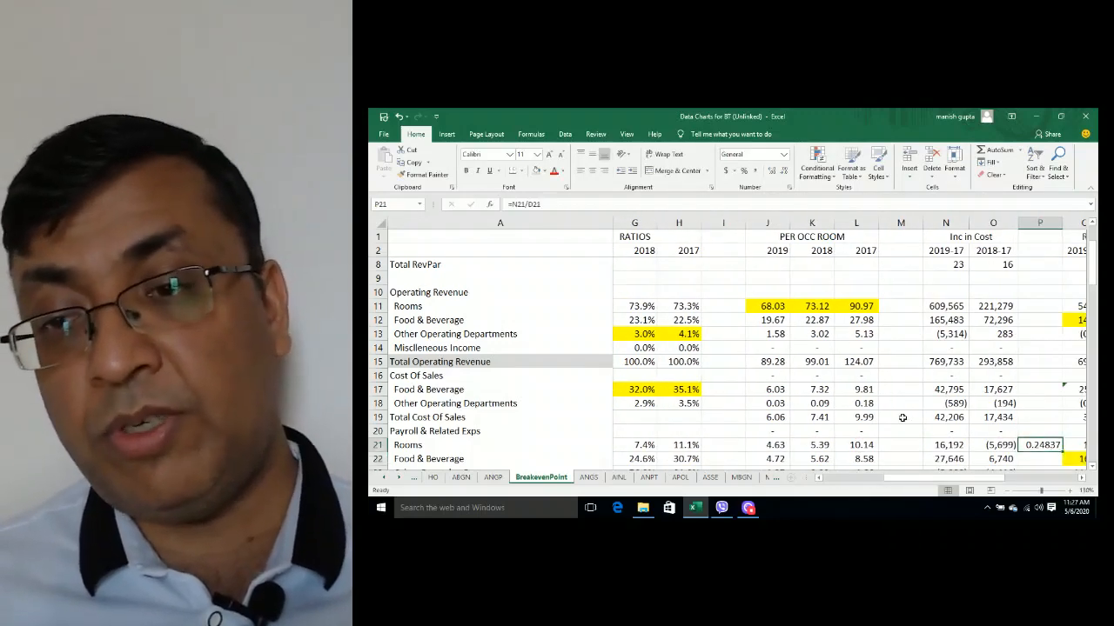
key("Delete")
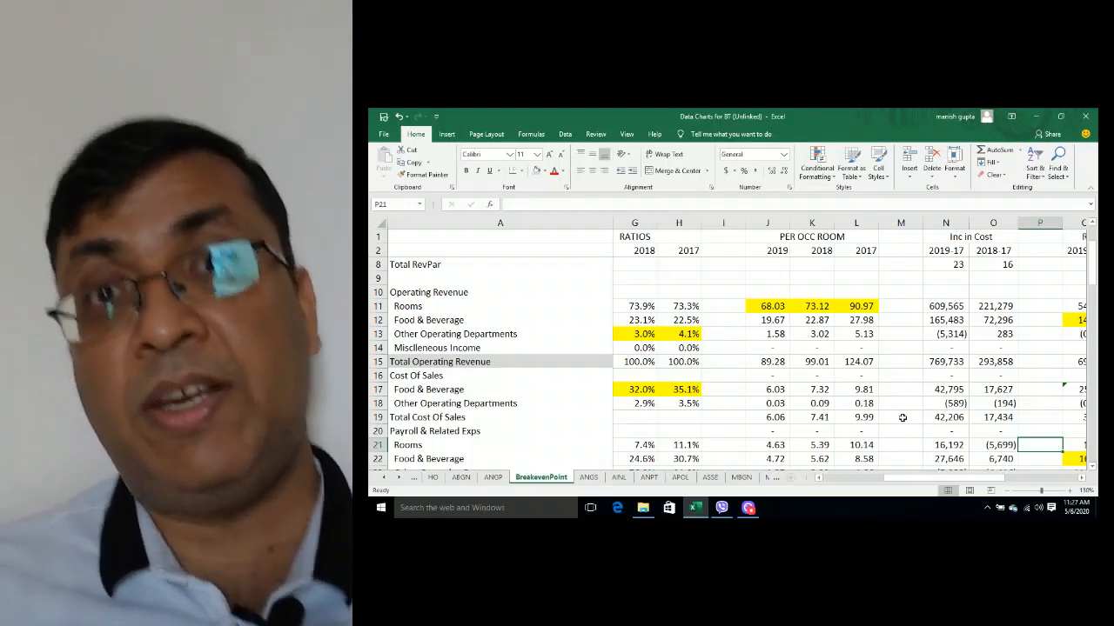
key("Right")
key("Right")
key("Right")
key("Right")
key("Right")
key("Right")
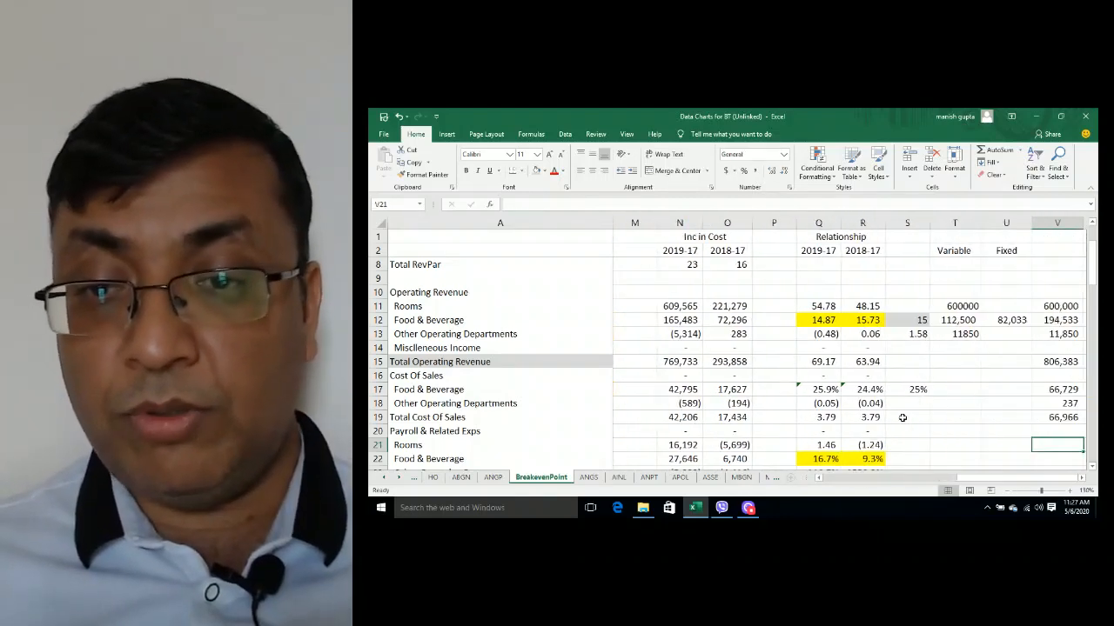
key("Left")
key("Left")
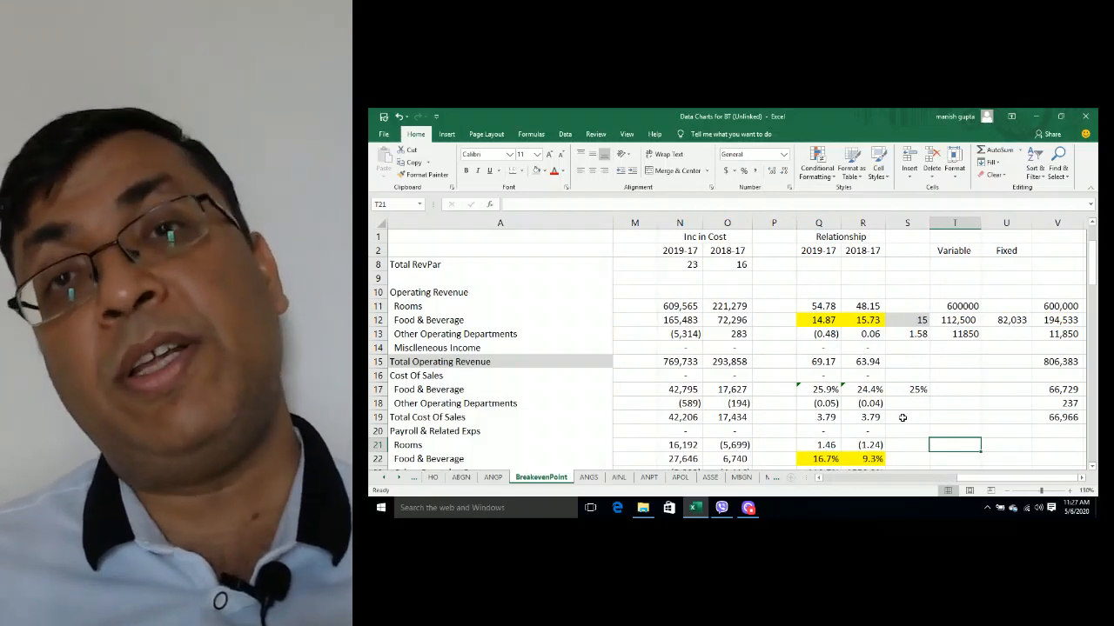
key("Right")
key("Right")
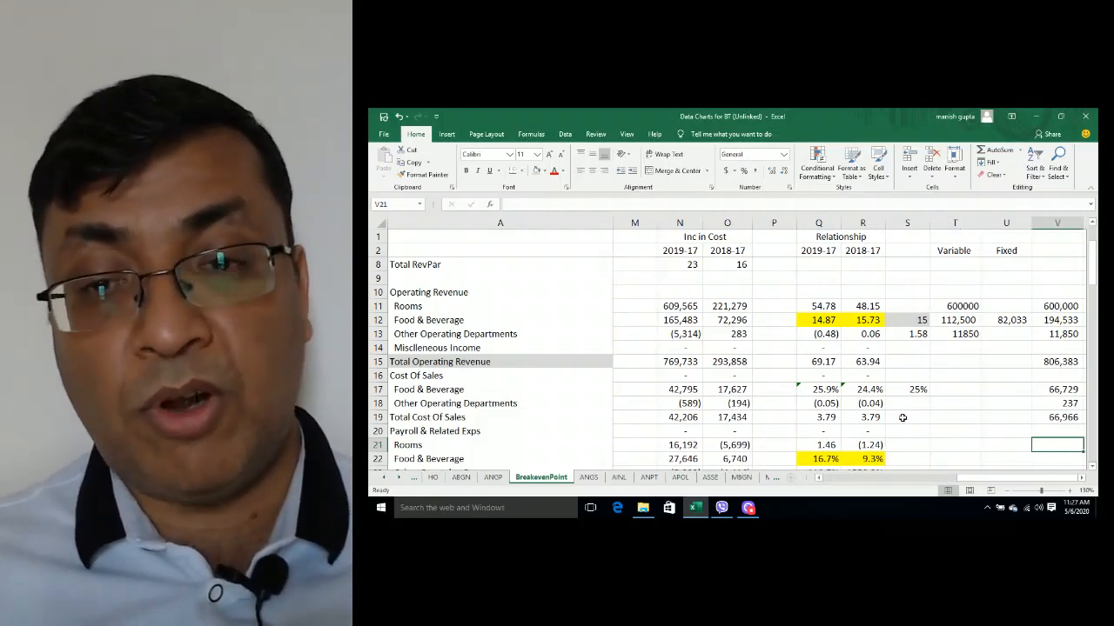
type("=")
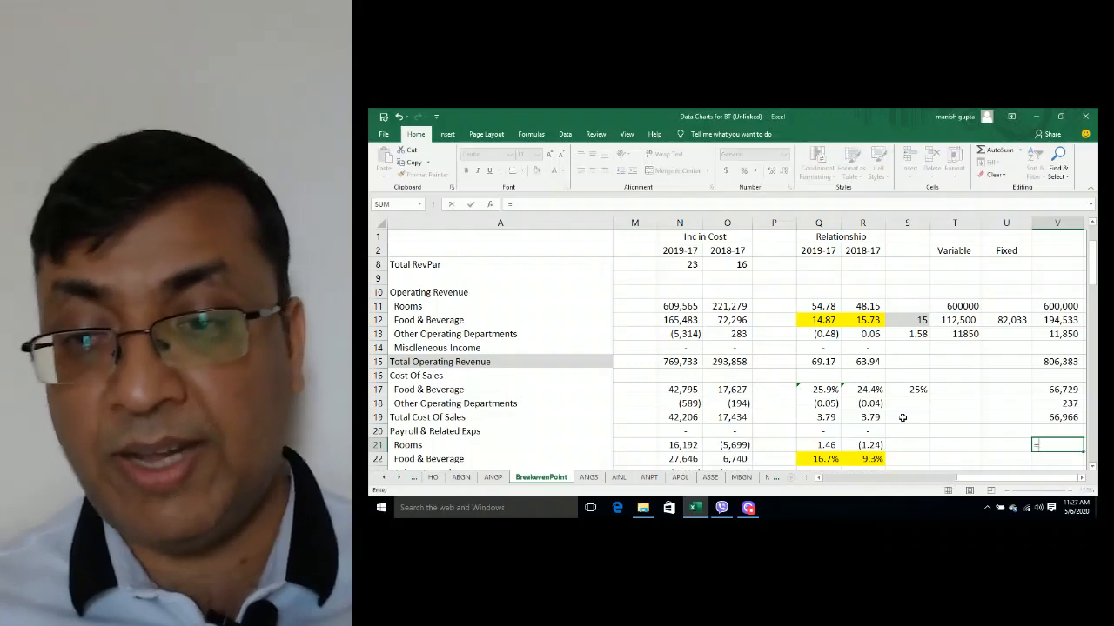
key("Left")
key("Escape")
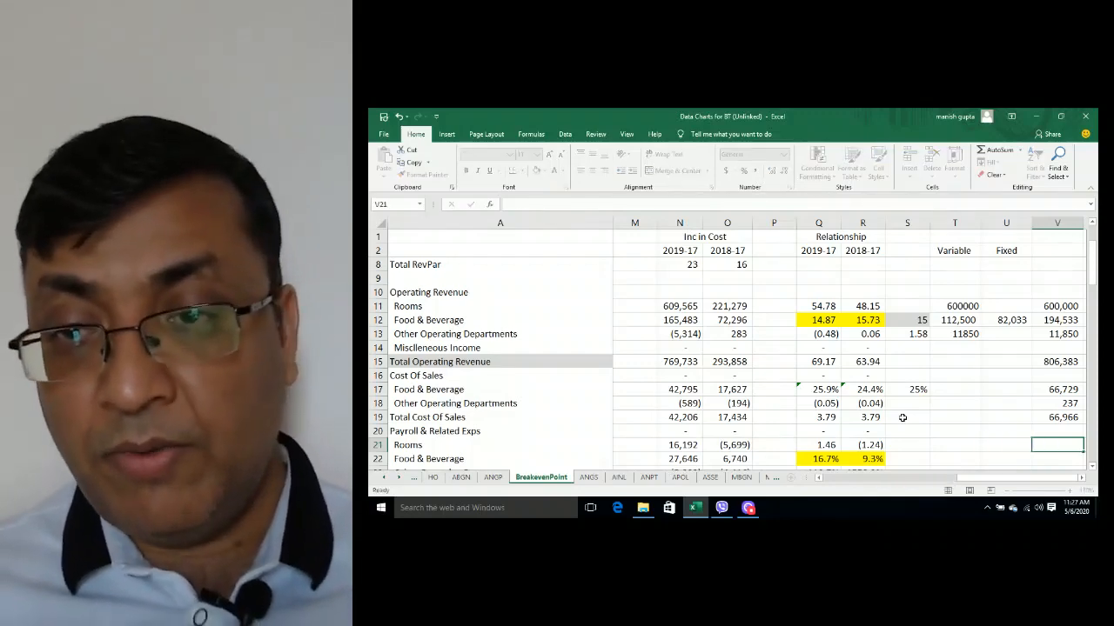
Step: Enter 80000 in U21 as the fixed Rooms payroll
key("Left")
type("8")
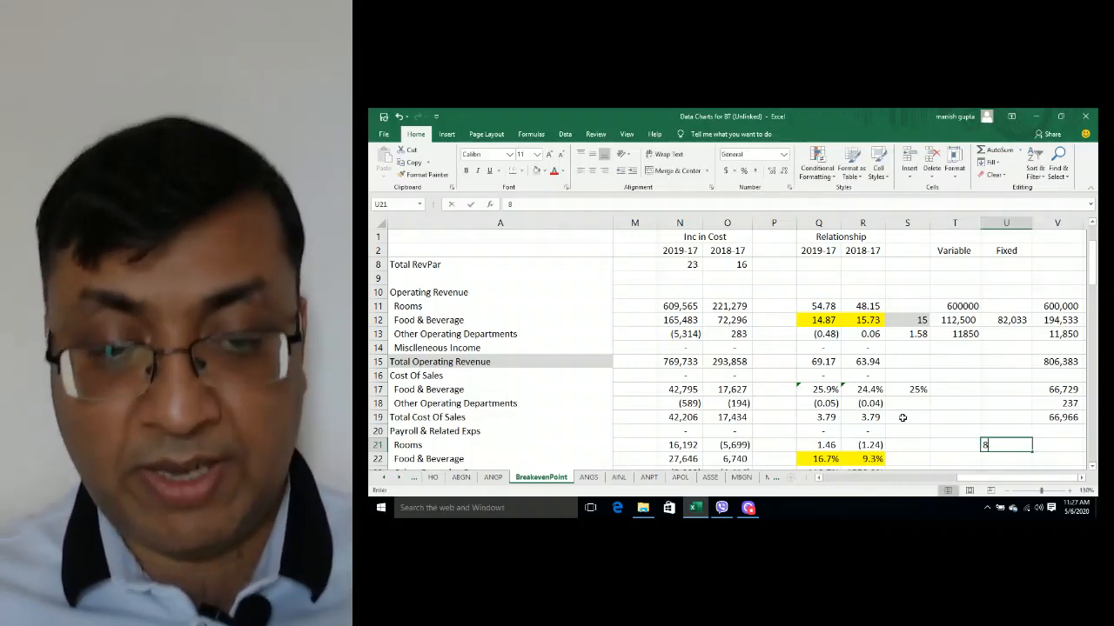
type("0000")
key("Right")
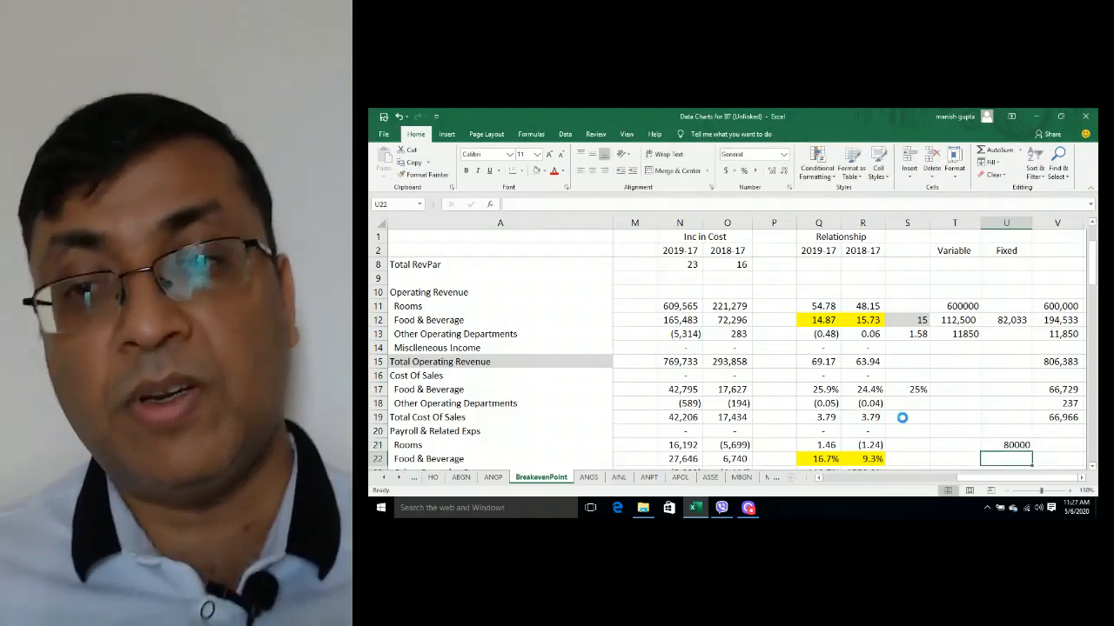
scroll(902, 417, "right", 1)
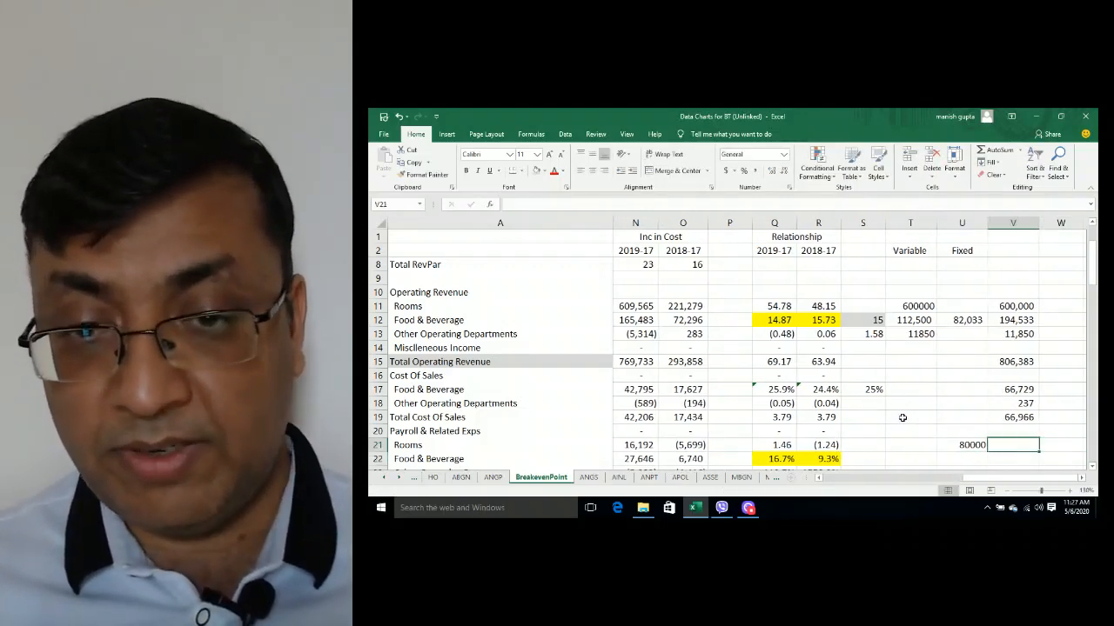
Step: Review the 2018 and 2019 Rooms payroll amounts in row 21 to judge the fixed payroll estimate
key("Left")
key("Left")
key("Left")
key("Left")
key("Left")
key("Left")
key("Left")
key("Left")
key("Left")
key("Left")
key("Left")
key("Left")
key("Left")
key("Left")
key("Left")
key("Left")
key("Left")
key("Left")
key("Left")
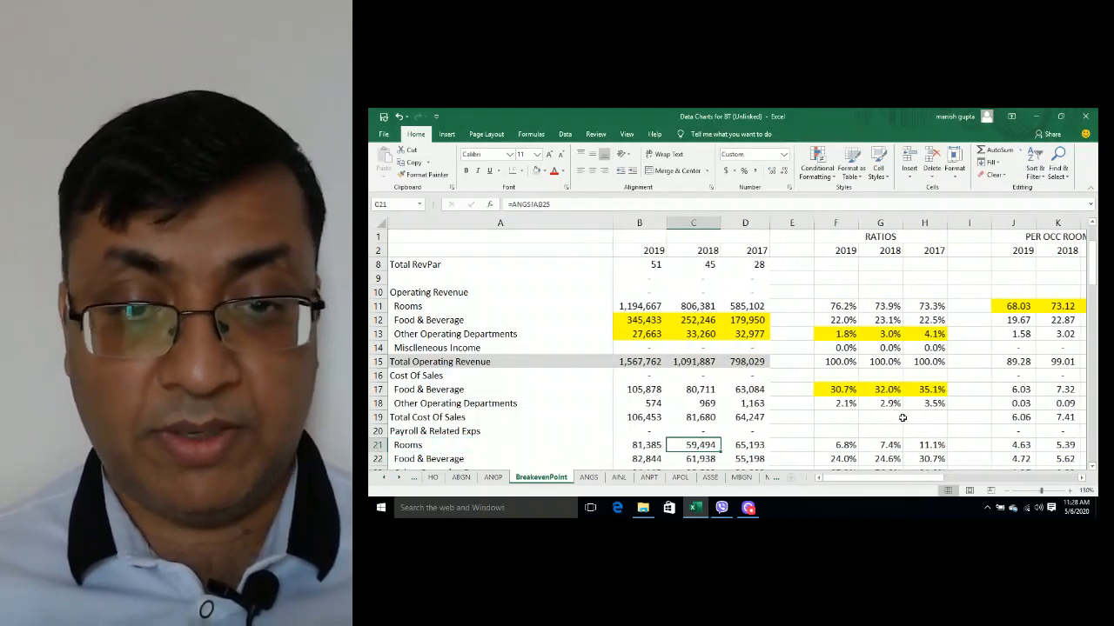
key("Left")
key("Right")
key("Right")
key("Right")
key("Right")
key("Right")
key("Right")
key("Right")
key("Right")
key("Right")
key("Right")
key("Right")
key("Right")
key("Right")
key("Right")
key("Right")
key("Right")
key("Right")
key("Right")
key("Right")
key("Right")
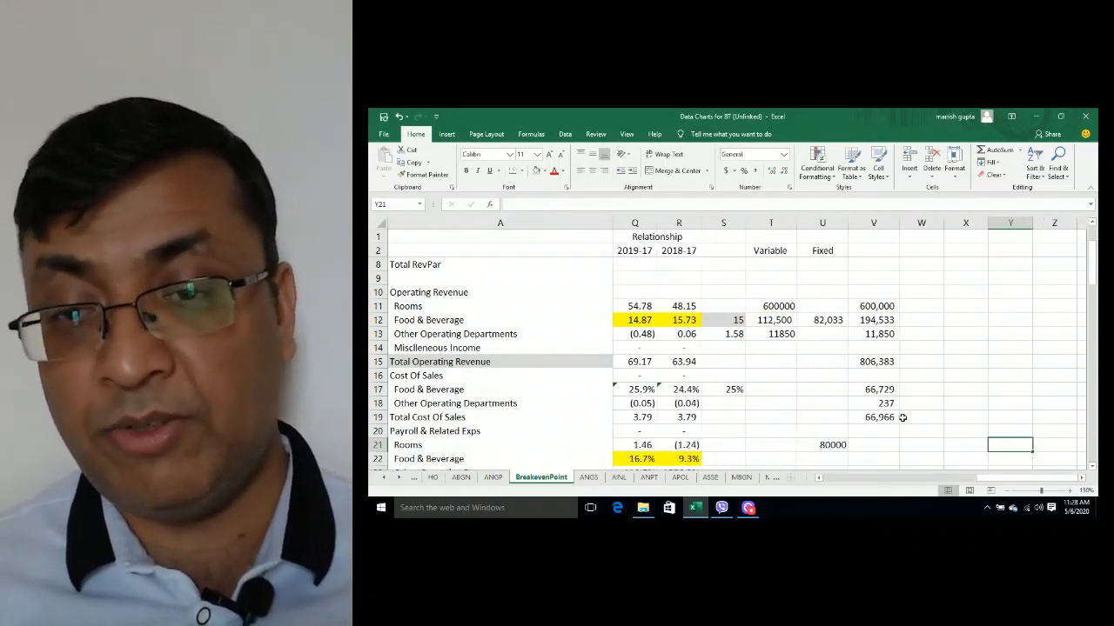
Step: Set the fixed Rooms payroll in U21 to 82000 and save the workbook
key("Left")
key("Left")
key("Left")
key("Left")
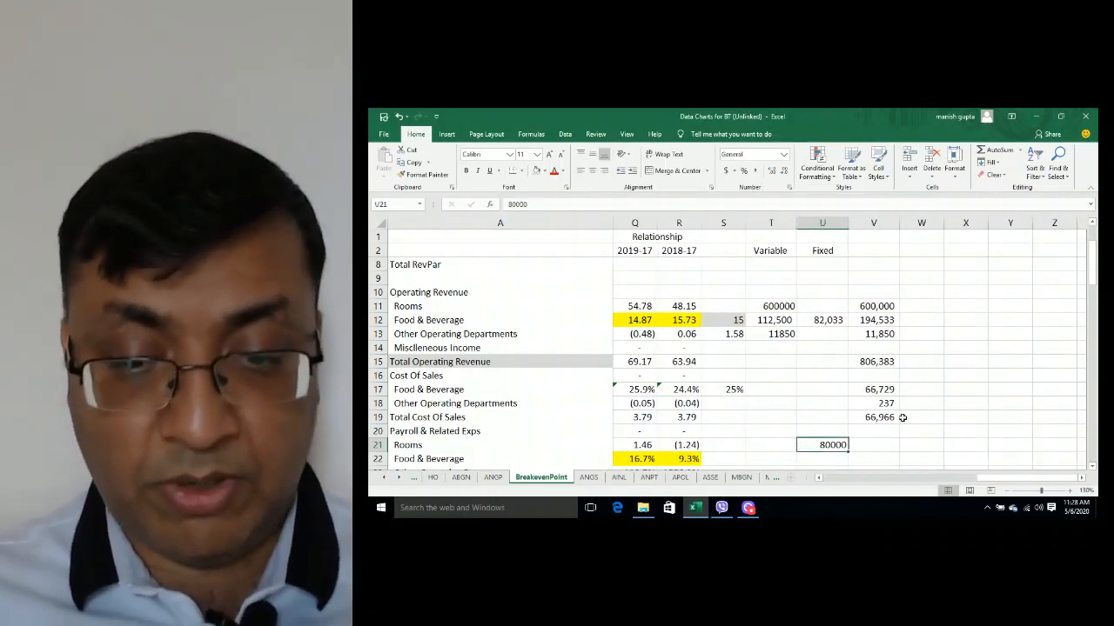
type("82000")
key("ctrl+s")
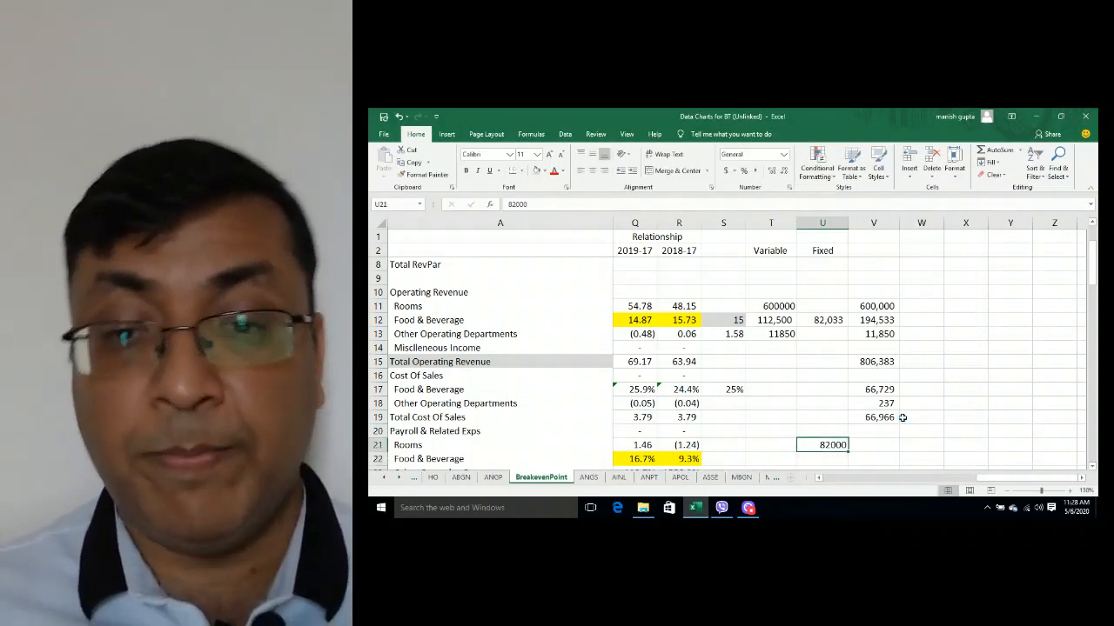
Step: Raise the fixed Rooms payroll by 10% by changing U21 to the formula =82000*1.1
key("F2")
key("Home")
type("=")
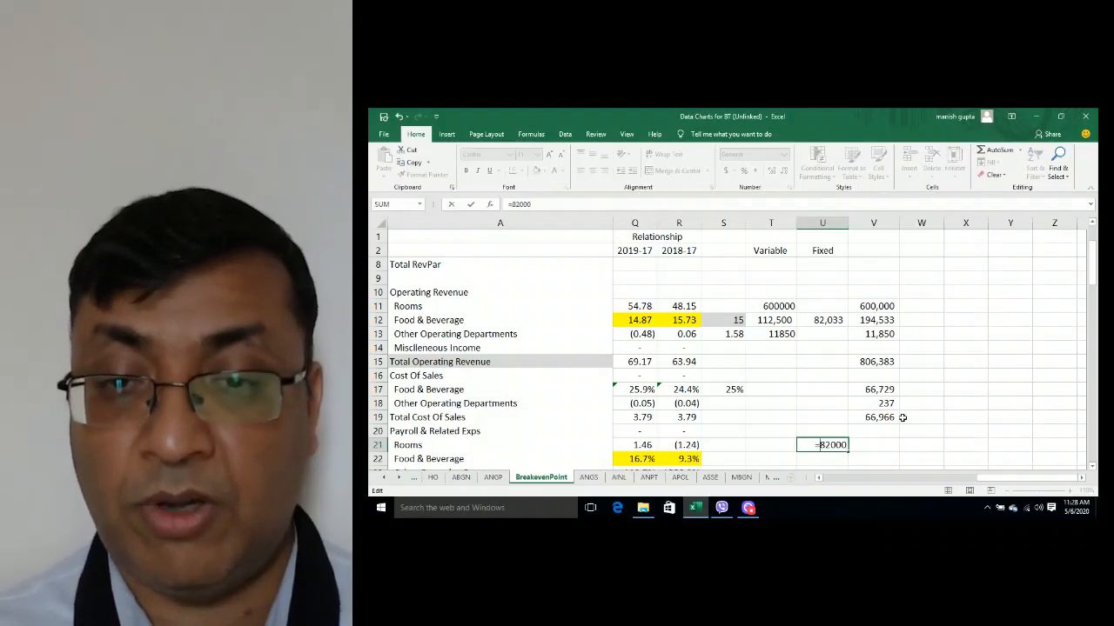
type("*")
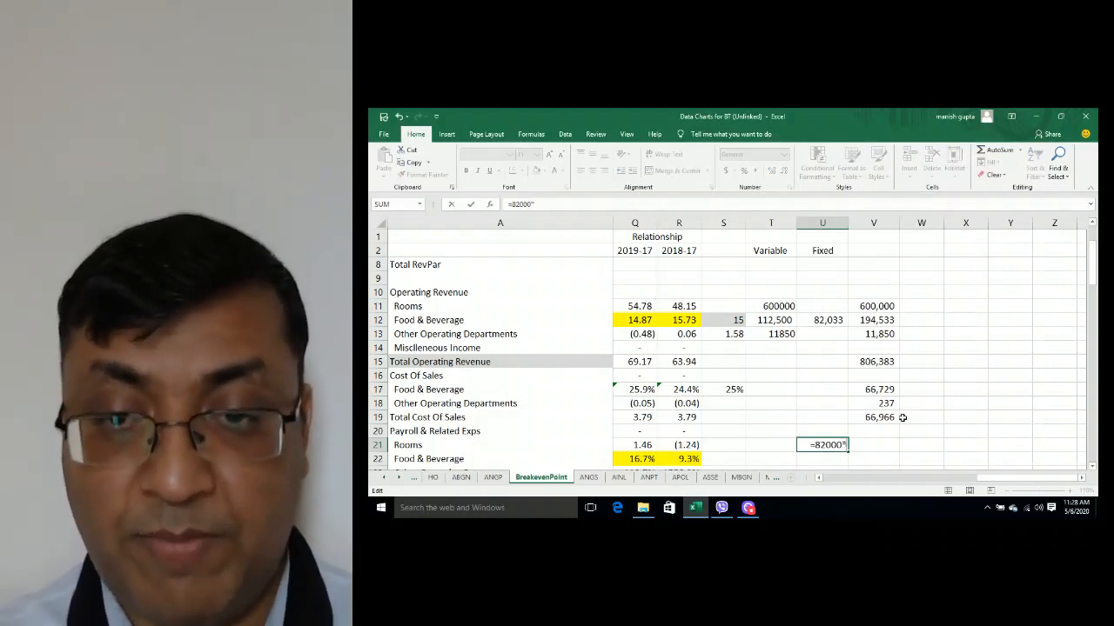
type("1.1")
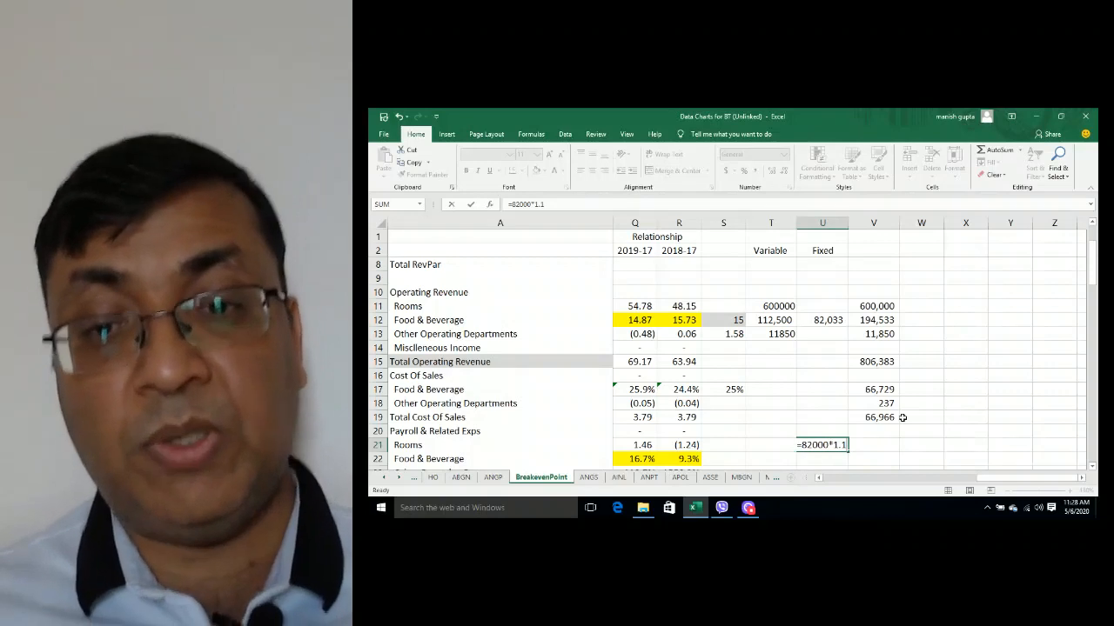
key("Return")
key("Up")
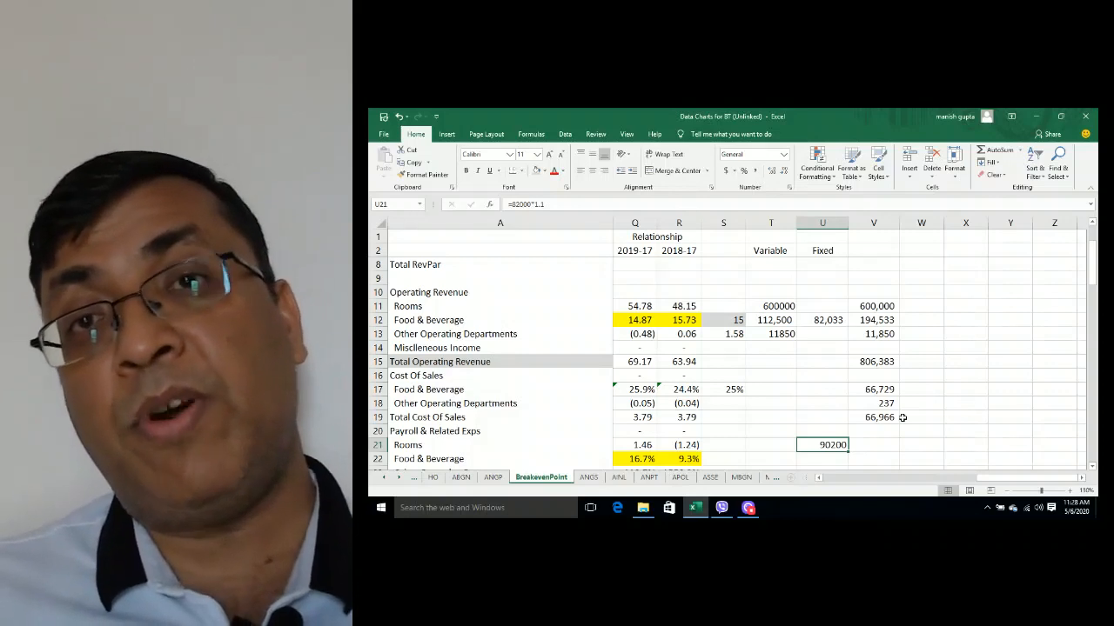
Step: Look over the payroll, other expenses and departmental contribution rows below the Rooms payroll
key("Down")
key("Down")
key("Down")
key("Down")
key("Down")
key("Down")
key("Down")
key("Down")
key("Down")
key("Down")
key("Down")
key("Down")
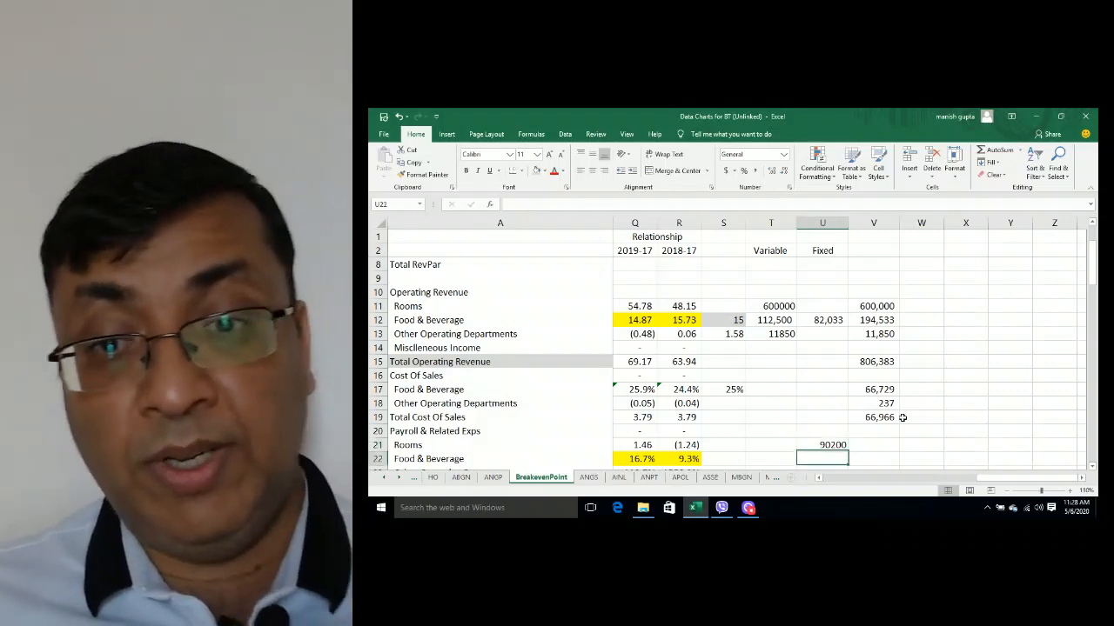
key("ctrl+Up")
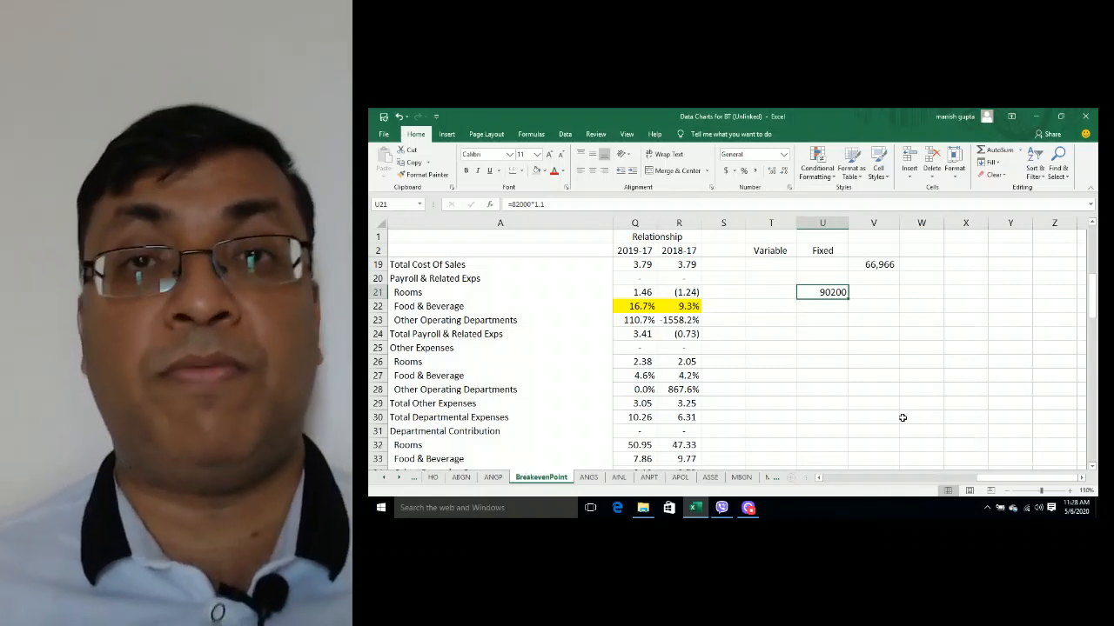
Step: Examine the Food & Beverage payroll in row 22, covering the cost per occupied room and the 2017 to 2019 amounts
key("Down")
key("Left")
key("Left")
key("Left")
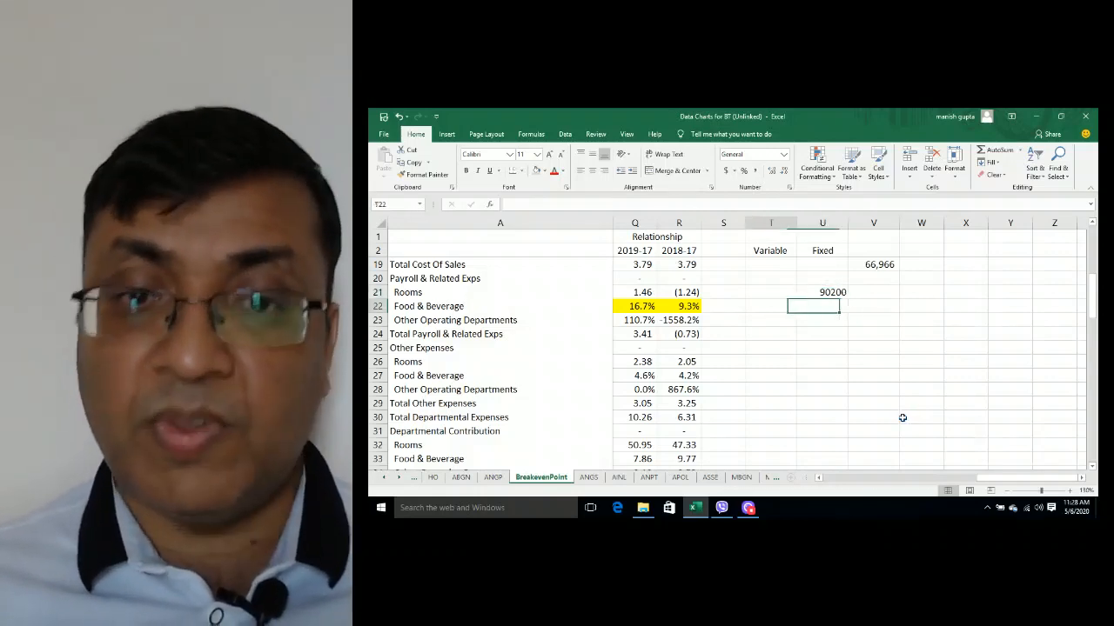
key("Left")
key("Left")
key("Left")
key("Left")
key("Left")
key("Left")
key("Left")
key("Left")
key("Left")
key("Left")
key("Left")
key("Left")
key("Left")
key("Left")
key("Left")
key("Left")
key("Left")
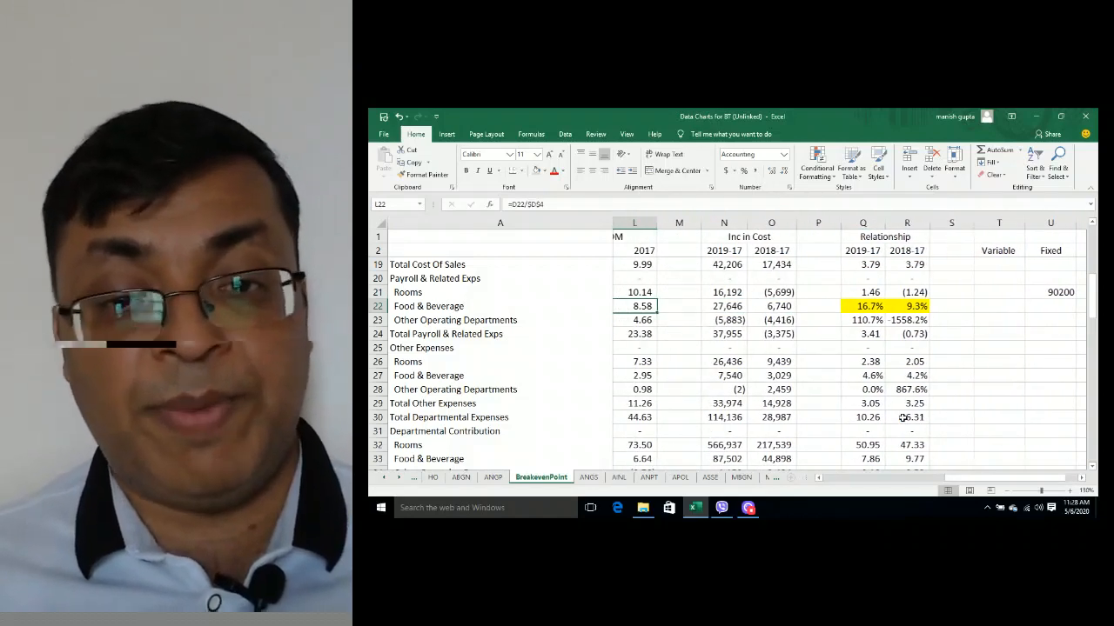
key("Right")
key("Right")
key("Right")
key("Right")
key("Left")
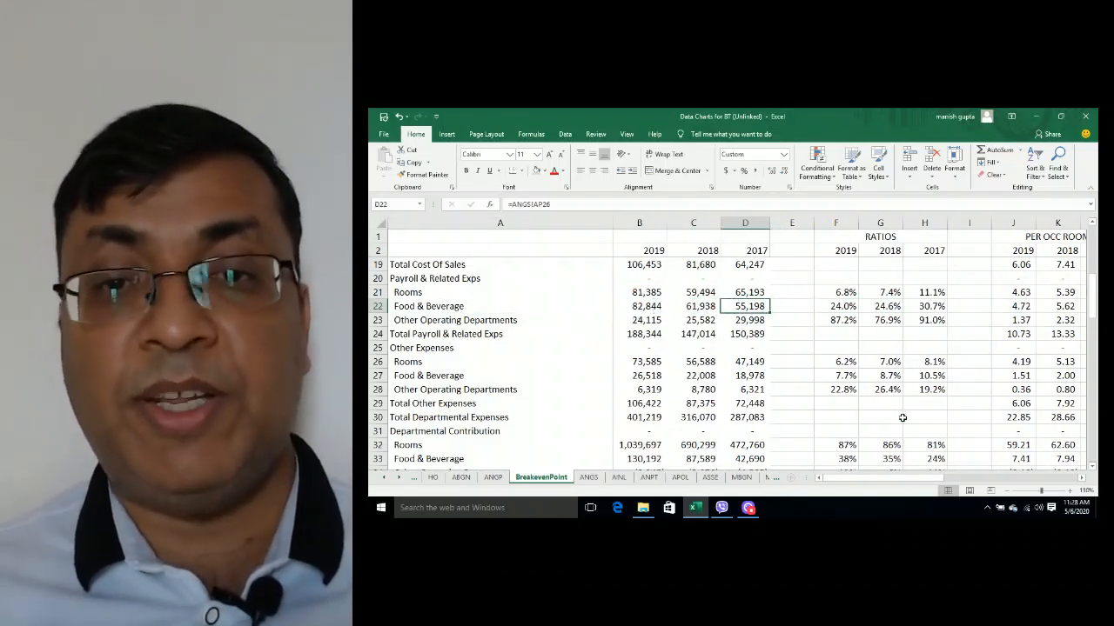
key("Left")
key("Left")
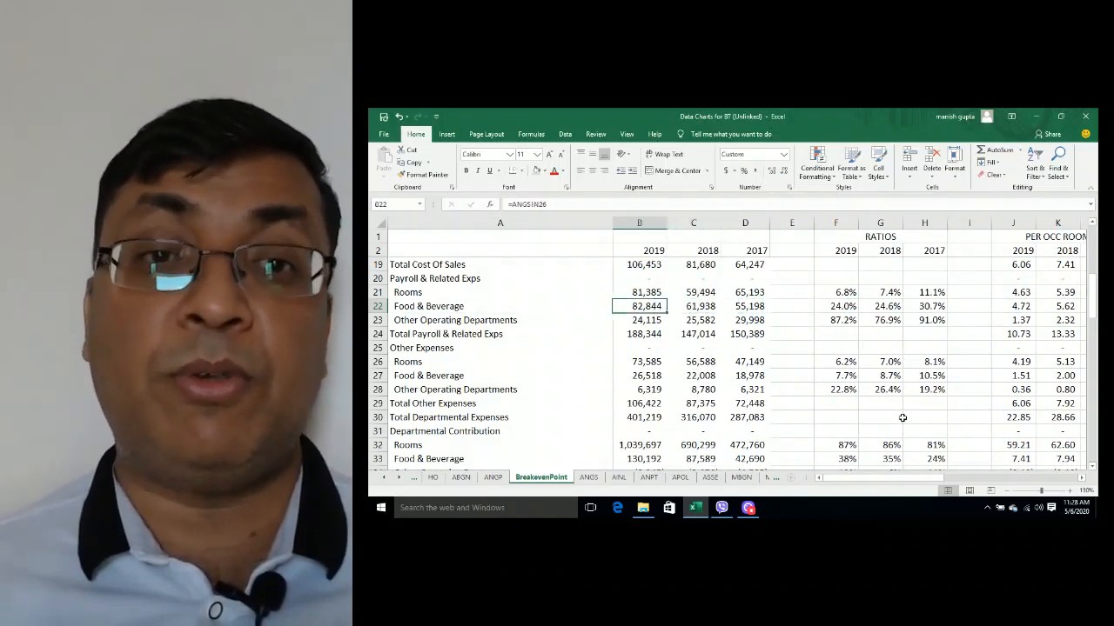
Step: Check the Food & Beverage payroll cost increases in row 22 alongside the 2019-17 and 2018-17 relationship percentages
key("Right")
key("Right")
key("Right")
key("Right")
key("Right")
key("Right")
key("Right")
key("Right")
key("Right")
key("Right")
key("Right")
key("Right")
key("Right")
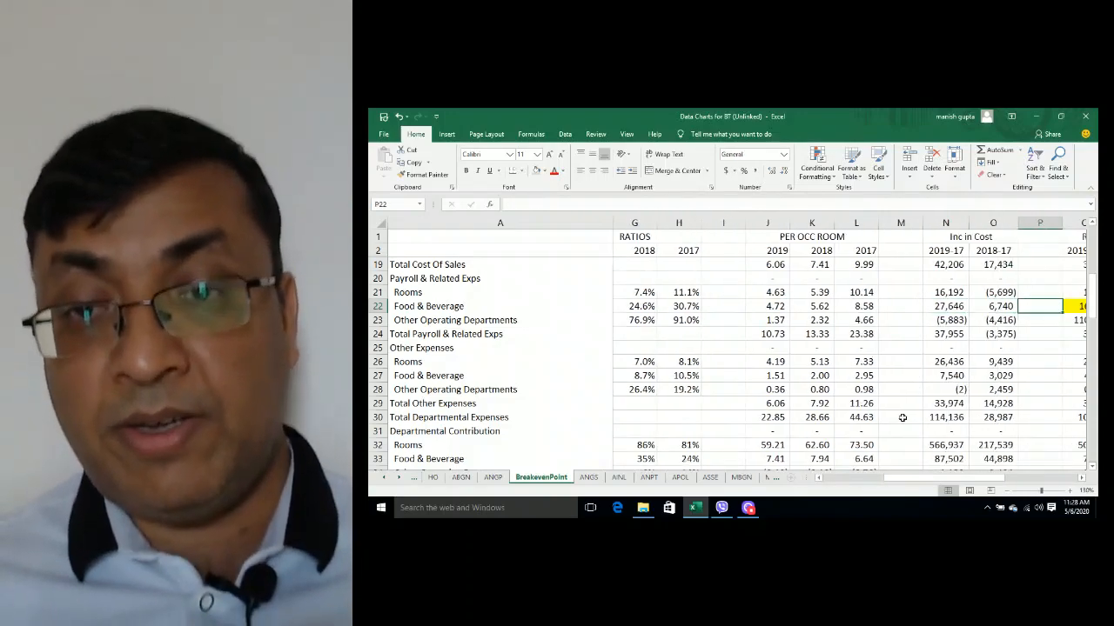
scroll(902, 417, "right", 3)
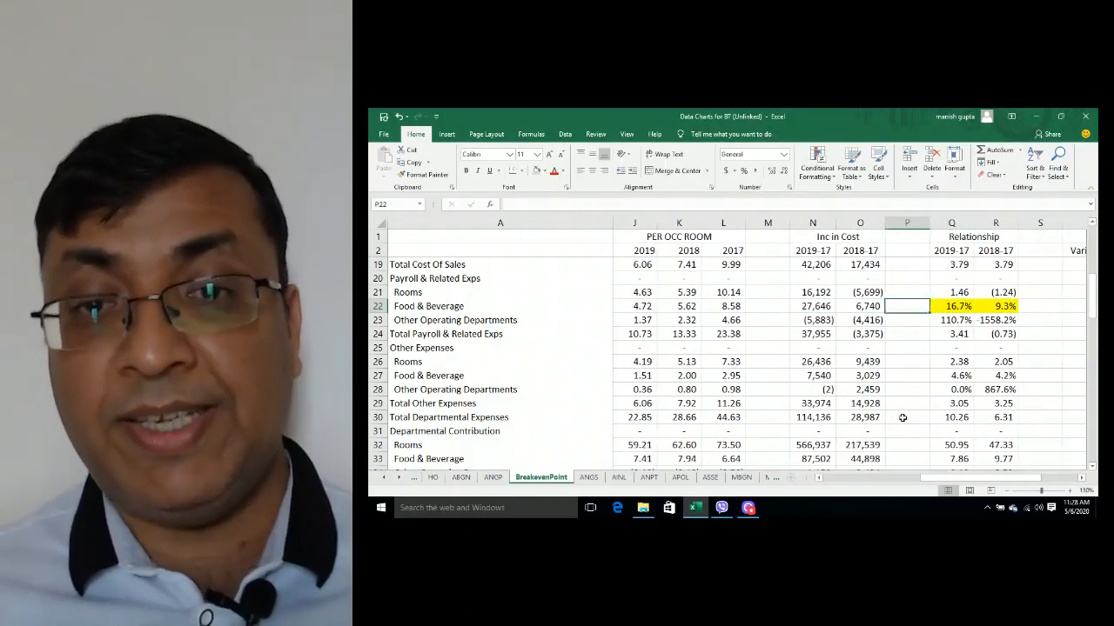
key("F2")
key("shift+Tab")
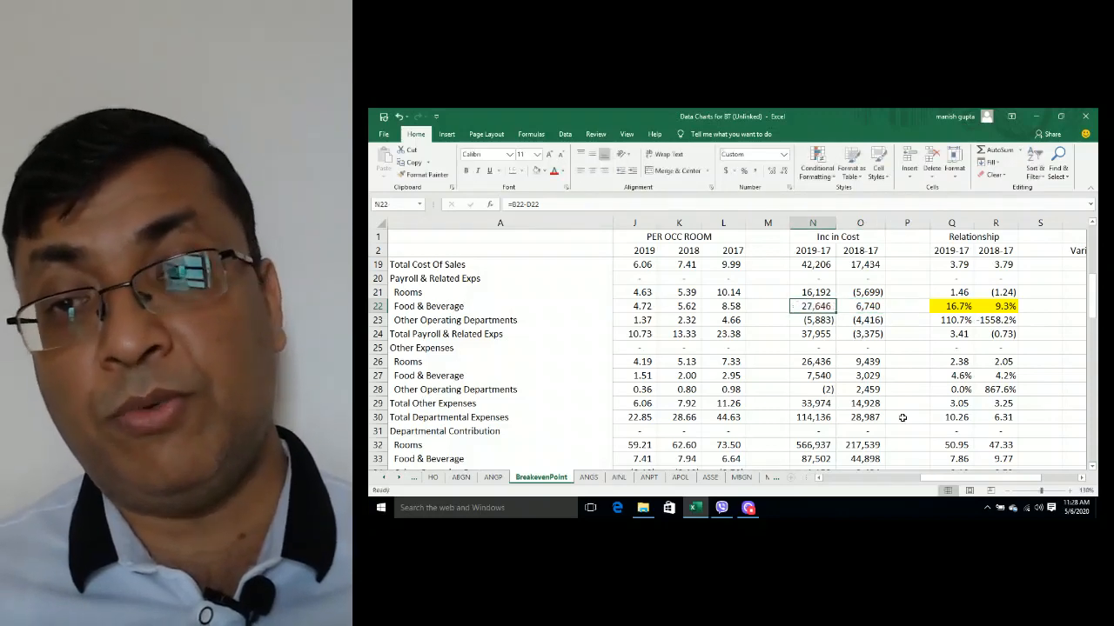
Step: Review the Variable and Fixed columns from the Food & Beverage payroll row up to the operating revenue rows
key("Right")
key("Right")
key("Right")
key("Right")
key("Right")
key("Right")
key("Right")
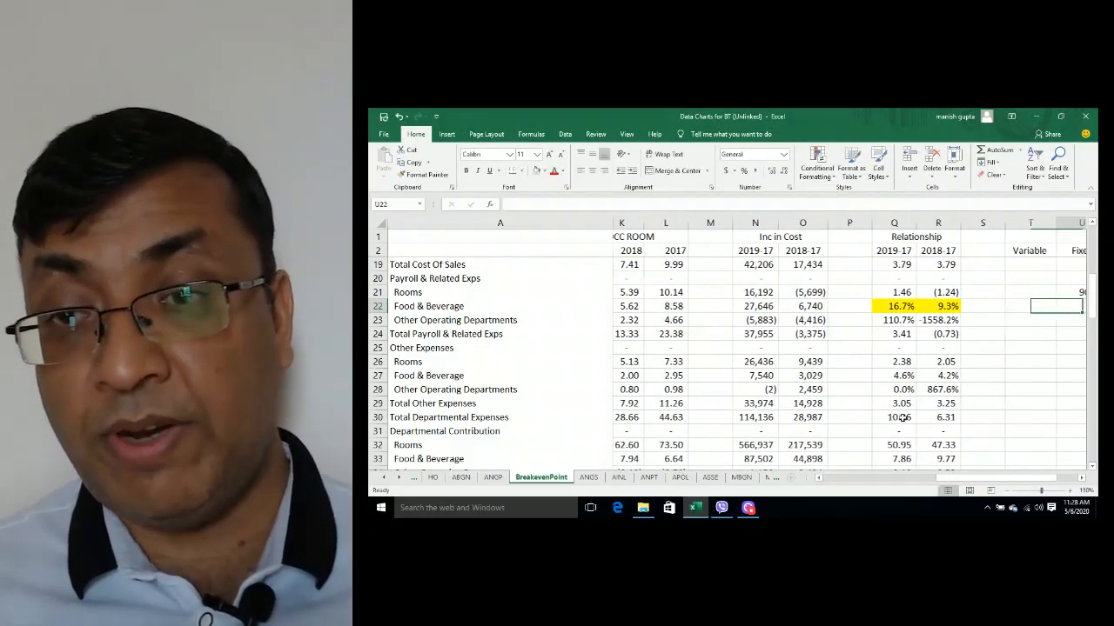
key("Up")
key("Up")
key("Up")
key("Up")
key("Up")
key("Up")
key("Up")
key("Up")
key("Up")
key("Up")
key("Up")
key("Down")
key("Down")
key("Down")
key("Down")
key("Down")
key("Down")
key("Down")
key("Down")
key("Down")
key("Down")
key("Down")
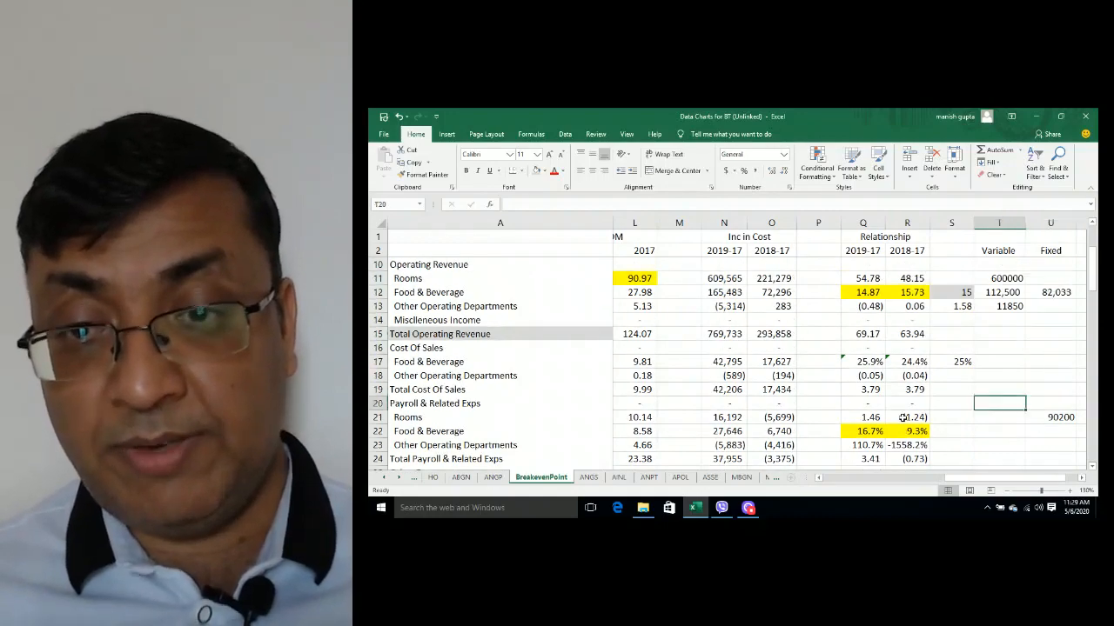
Step: Inspect the 2018-17 and 2019-17 relationship formulas in R22 and Q22 for the Food & Beverage payroll
key("Left")
key("Left")
key("Left")
type("=O22/O12")
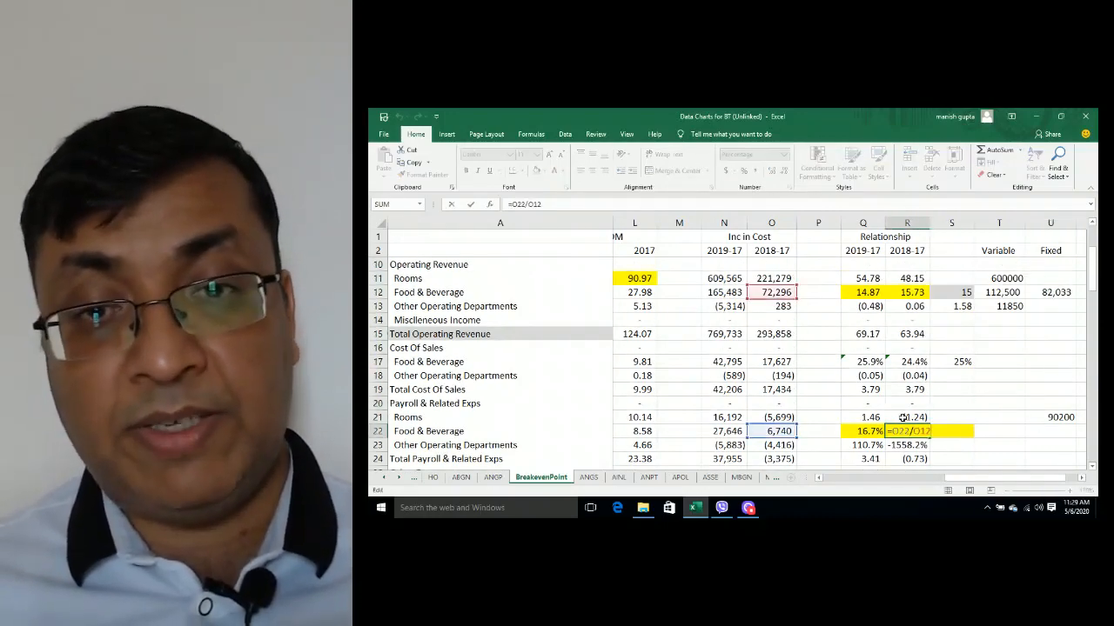
key("shift+Tab")
key("F2")
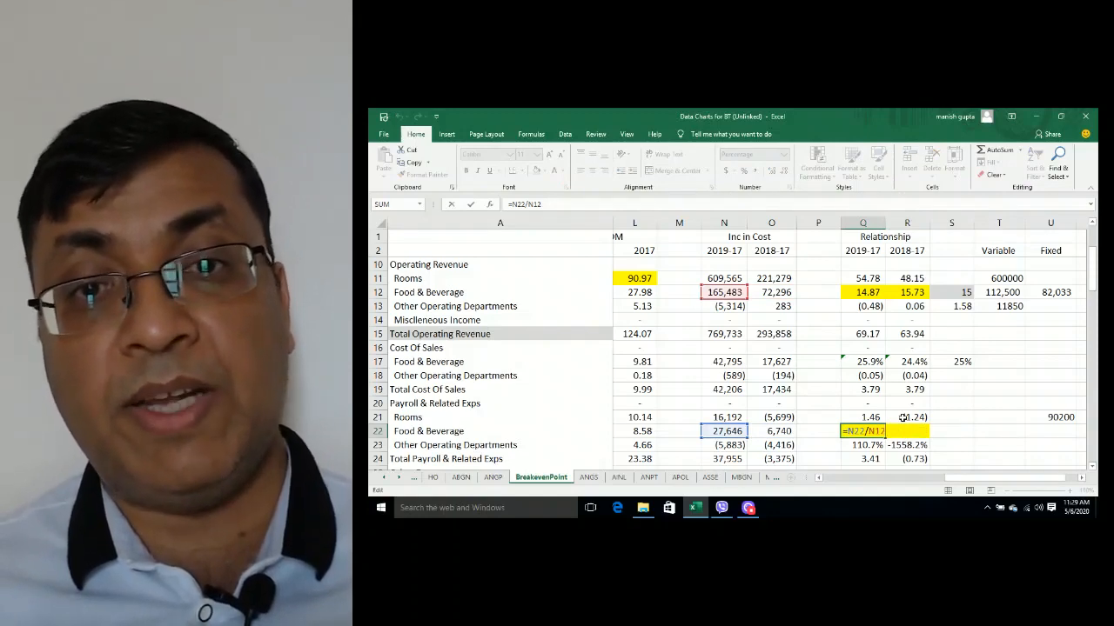
key("Escape")
key("Right")
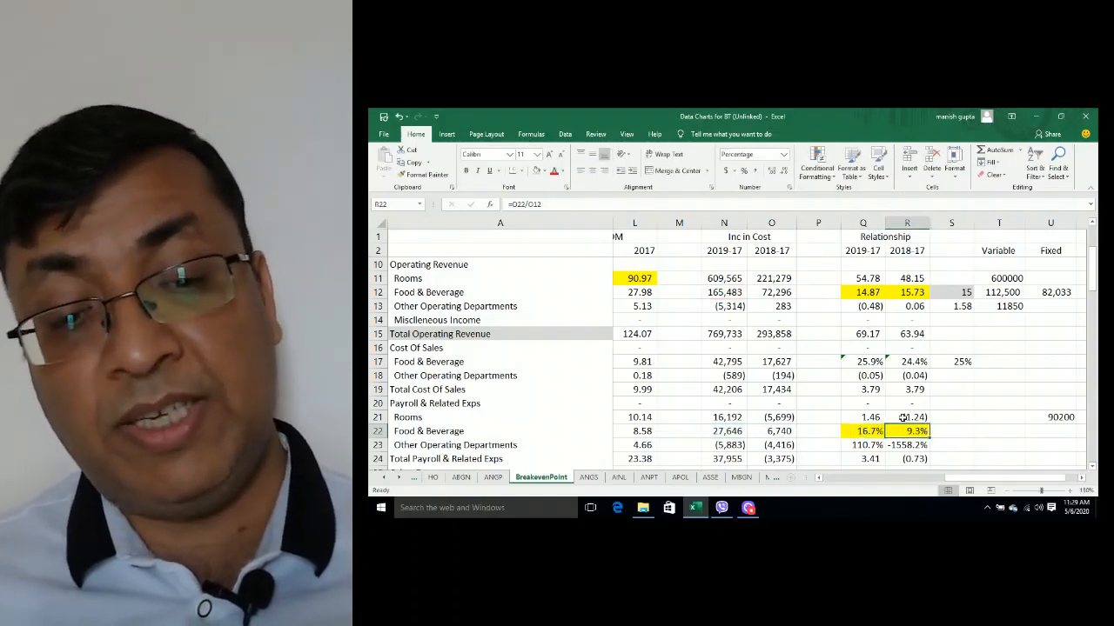
key("Right")
key("Left")
key("Left")
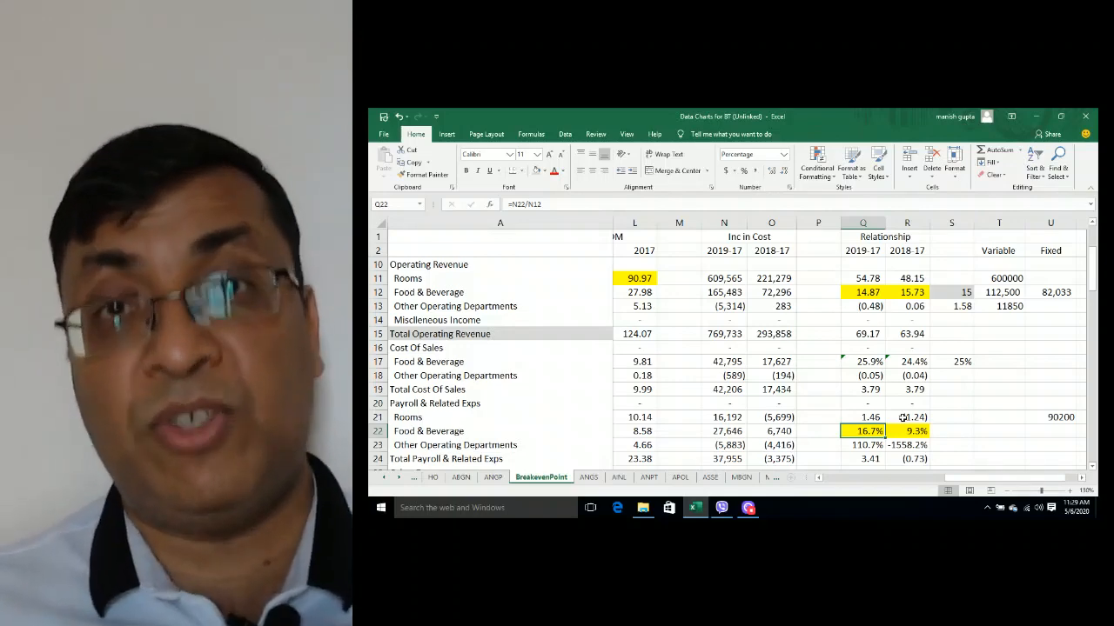
key("Right")
key("Right")
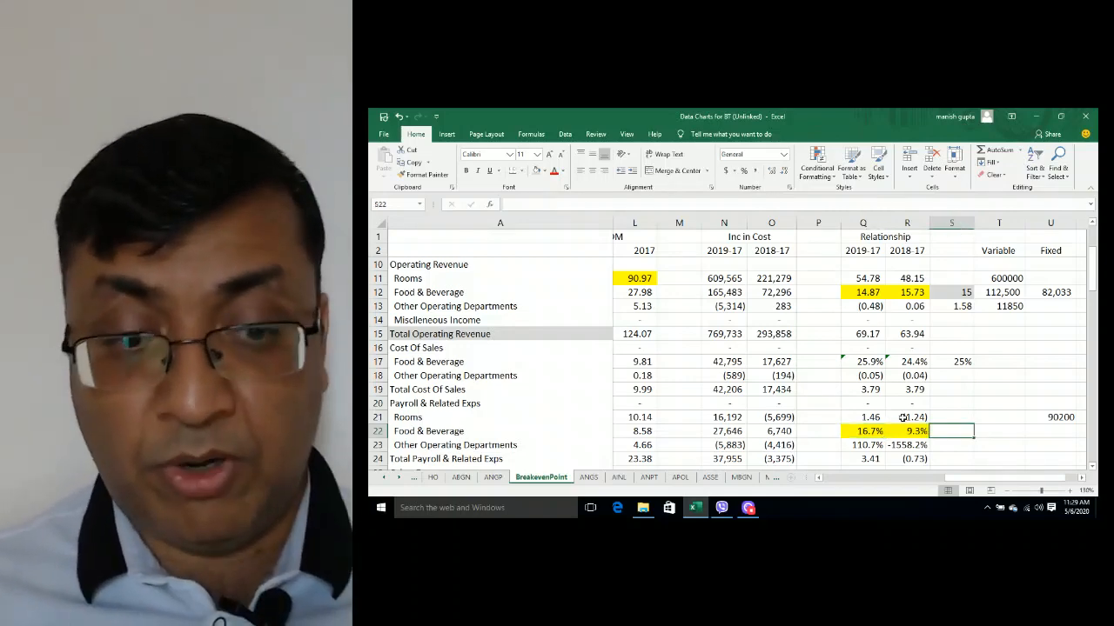
key("Right")
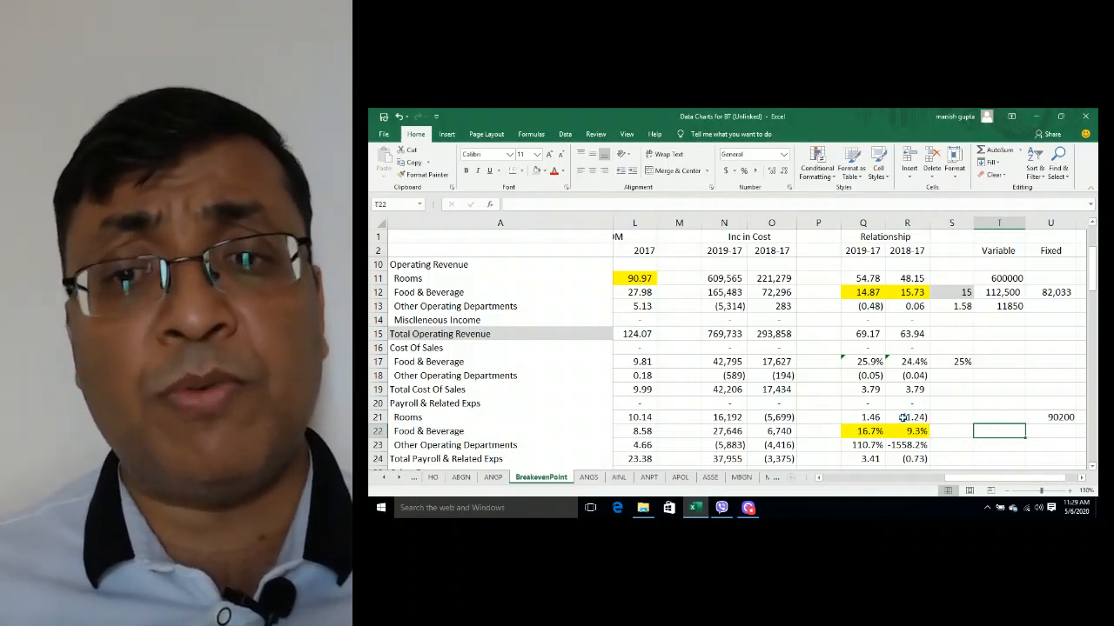
key("Left")
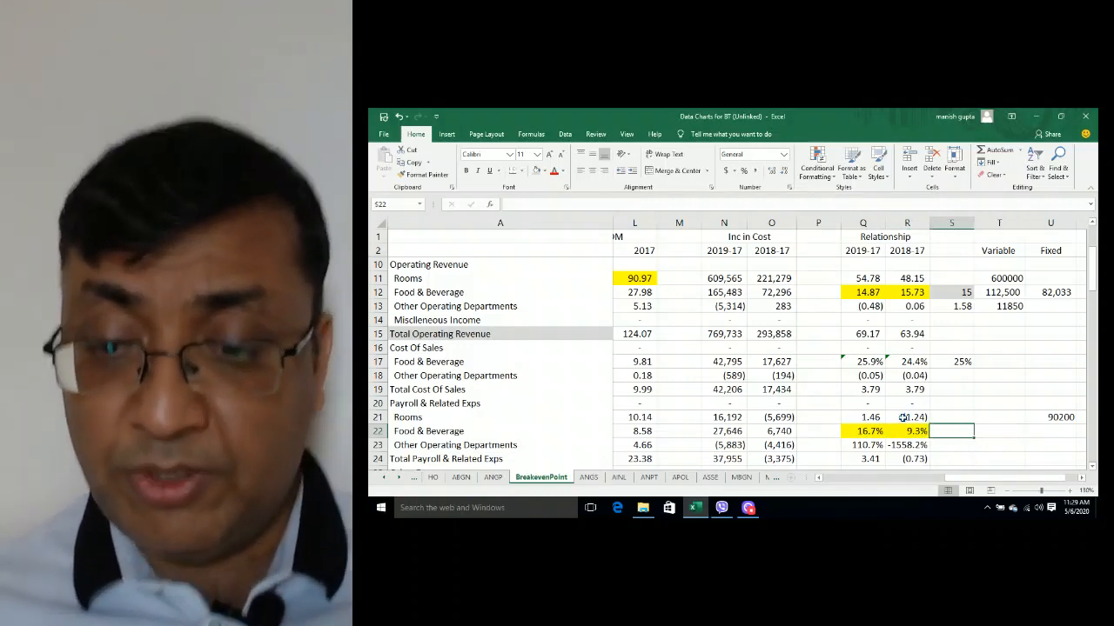
type("=")
key("Left")
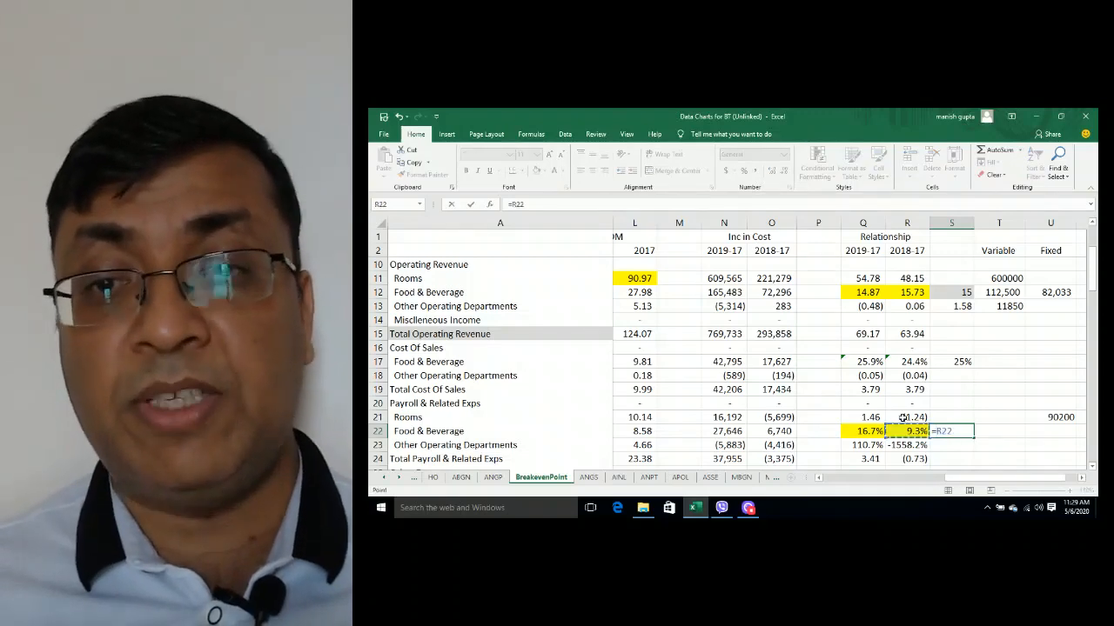
key("Escape")
Step: Check the 2018-17 relationship formula in R22, and enter 9% in S22 as the Food & Beverage payroll's variable rate
key("Left")
key("F2")
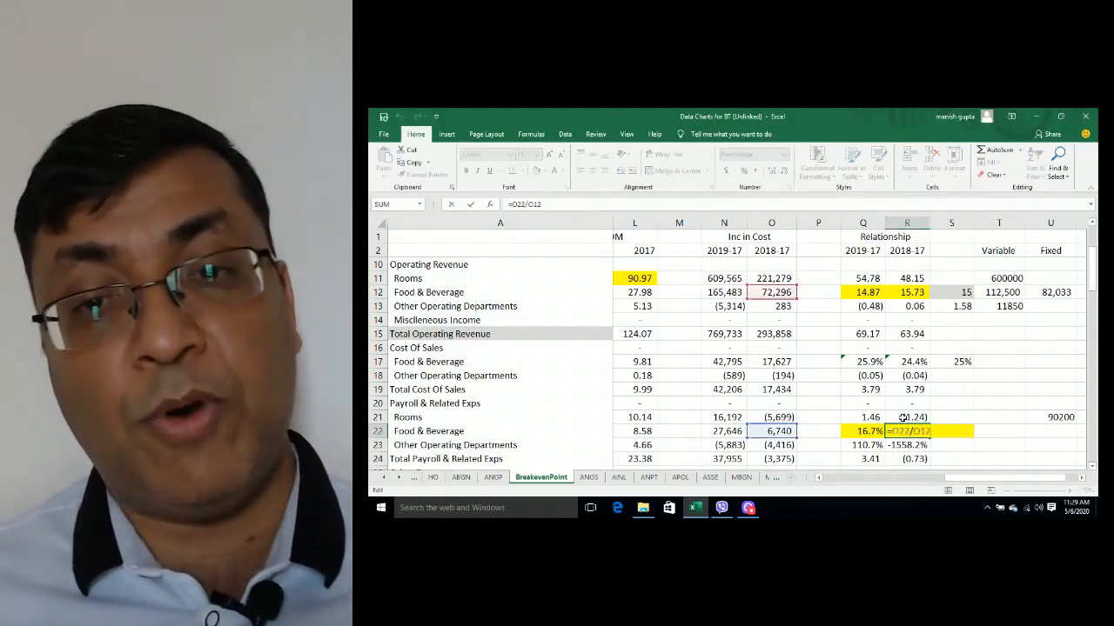
key("Tab")
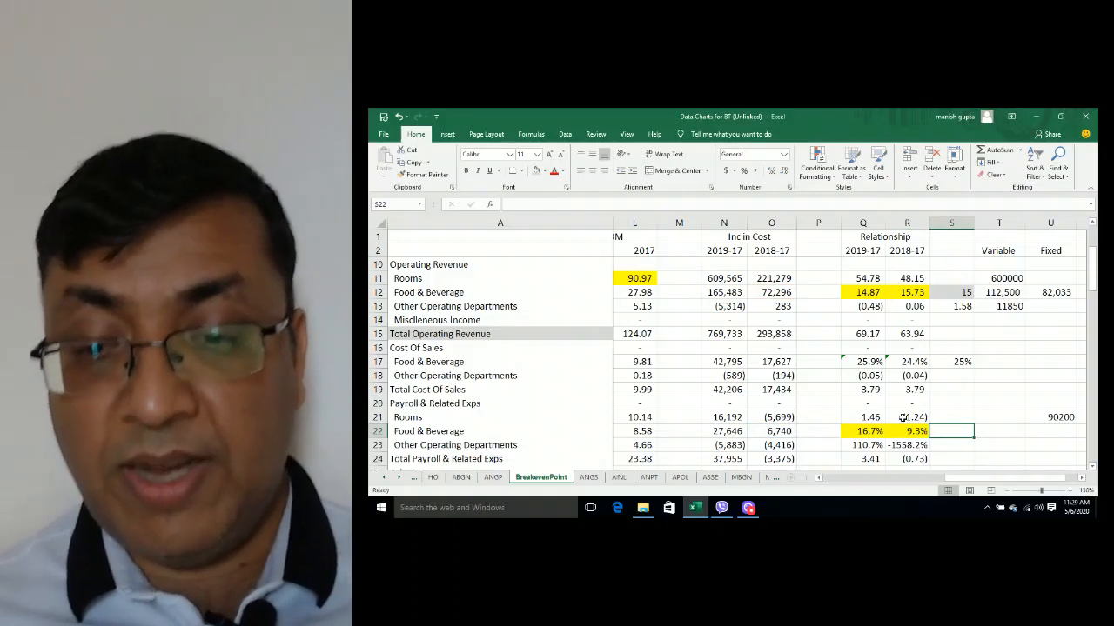
type("9%")
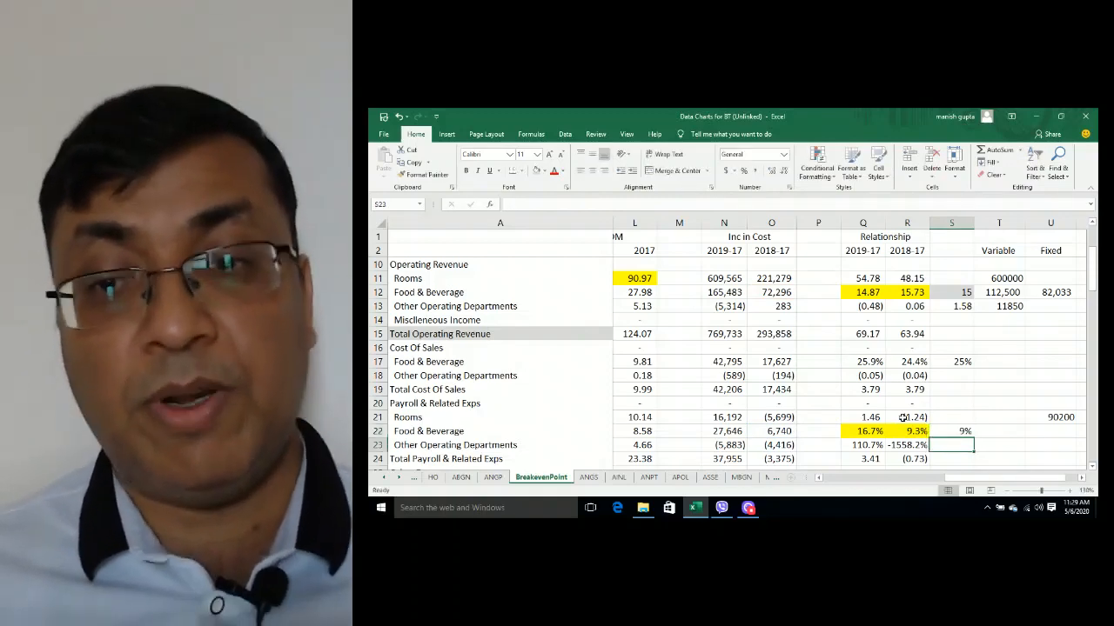
Step: Calculate the variable Food & Beverage payroll in T22 with =D12*S22, formatted with thousands separators and no decimals
key("Tab")
type("=")
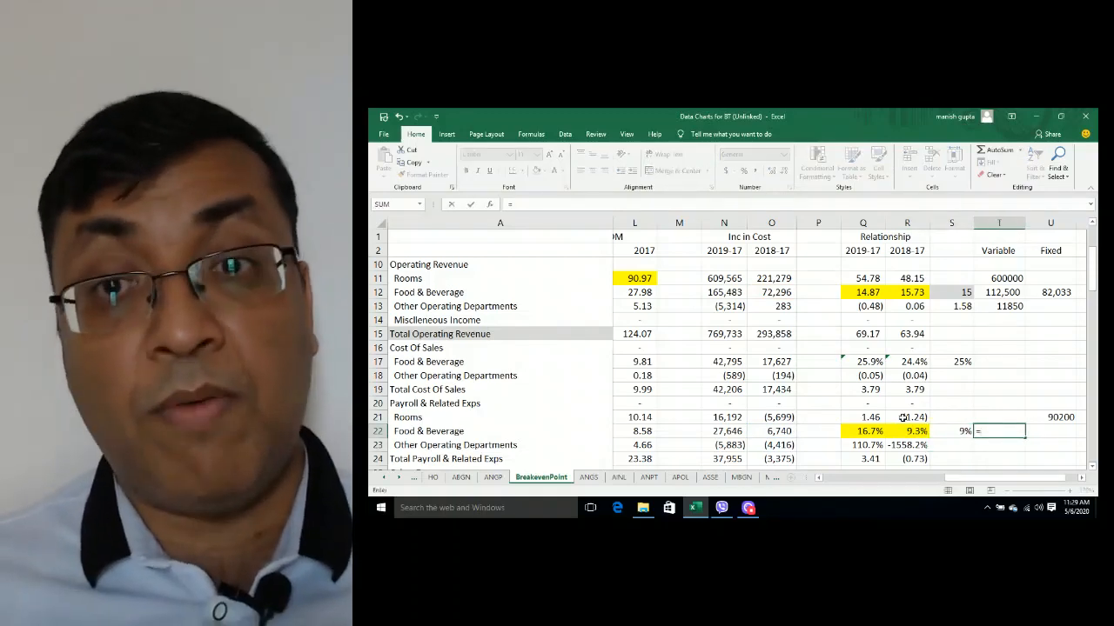
key("Left")
key("Left")
key("Left")
key("Left")
key("Left")
key("Left")
key("Left")
key("Left")
key("Left")
key("Left")
key("Left")
key("Left")
key("Left")
key("Left")
key("Left")
key("Left")
key("Left")
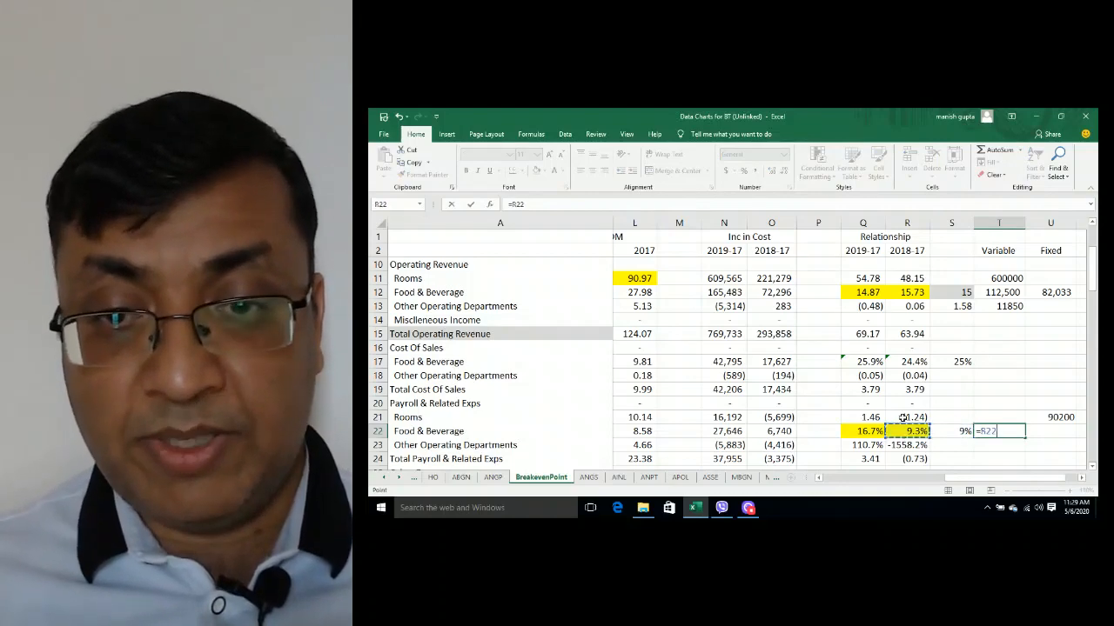
key("Left")
key("Up")
key("Up")
key("Up")
key("Up")
key("Up")
key("Up")
key("Up")
key("Up")
key("Up")
key("Up")
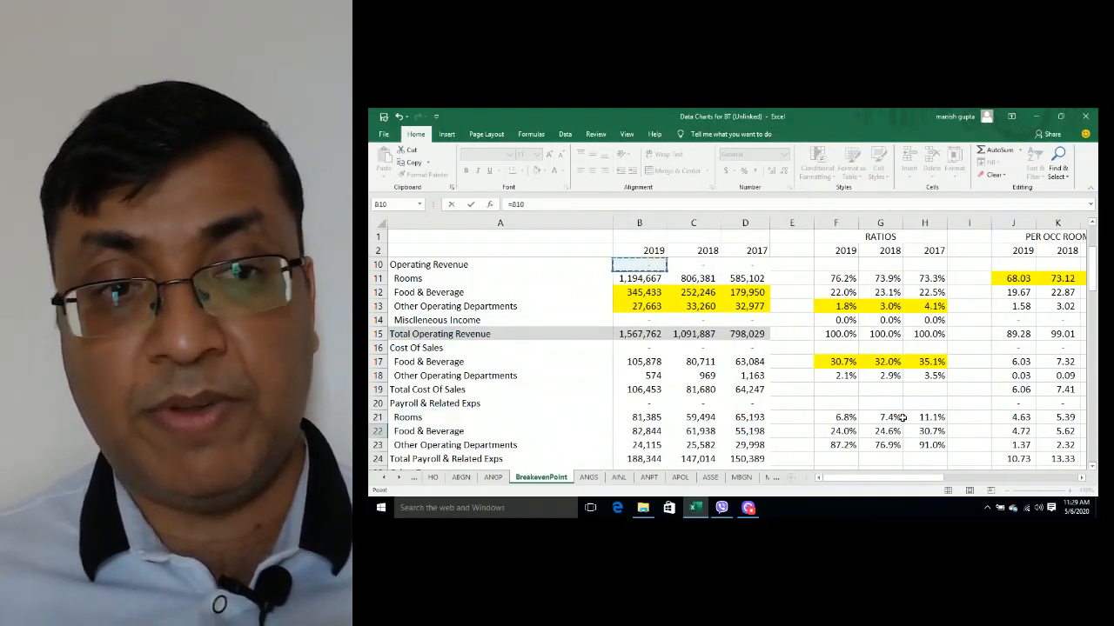
key("Right")
key("Right")
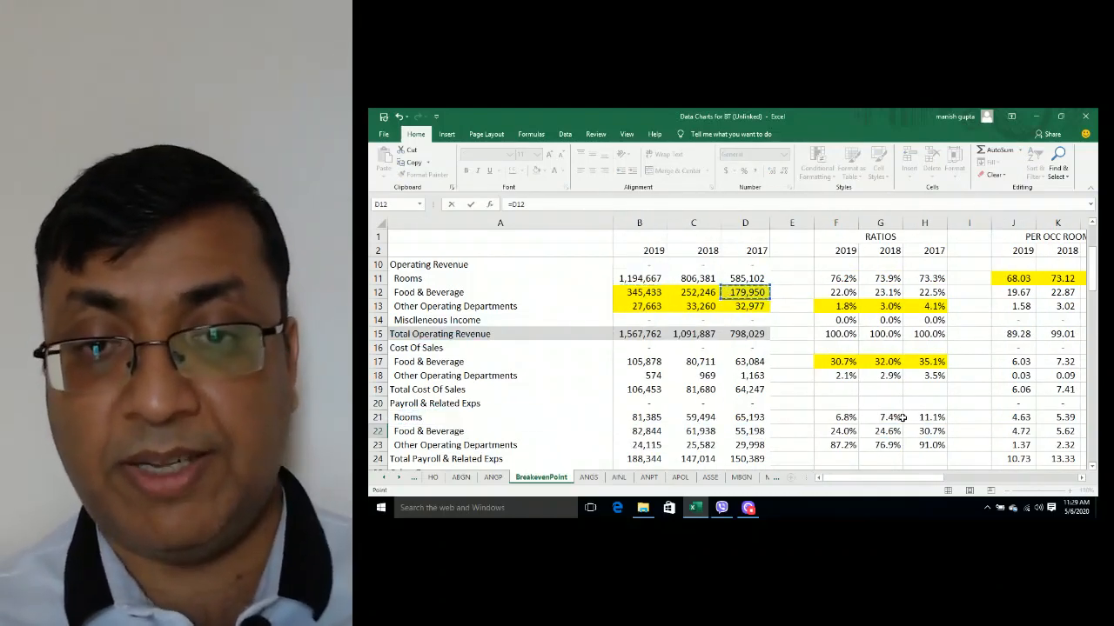
type("*")
key("Left")
key("Return")
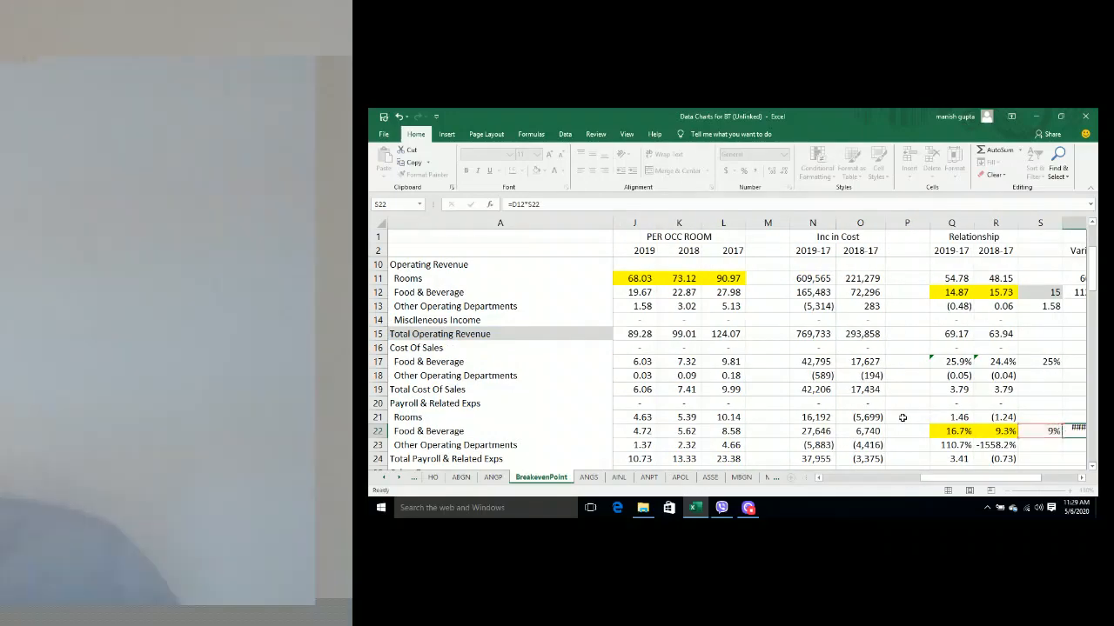
key("Up")
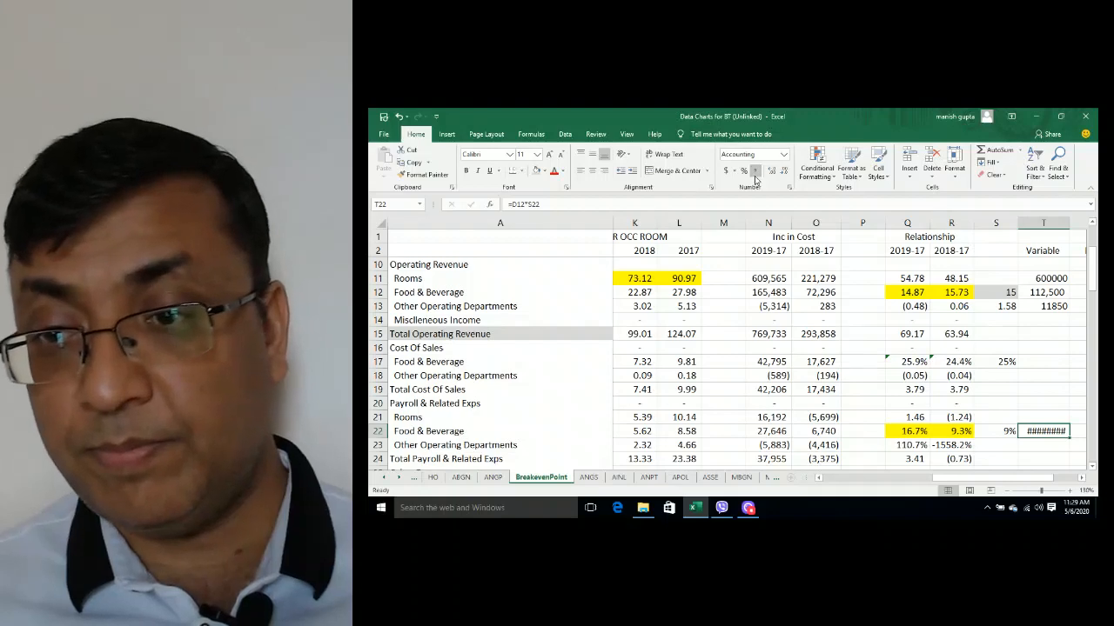
left_click(782, 172)
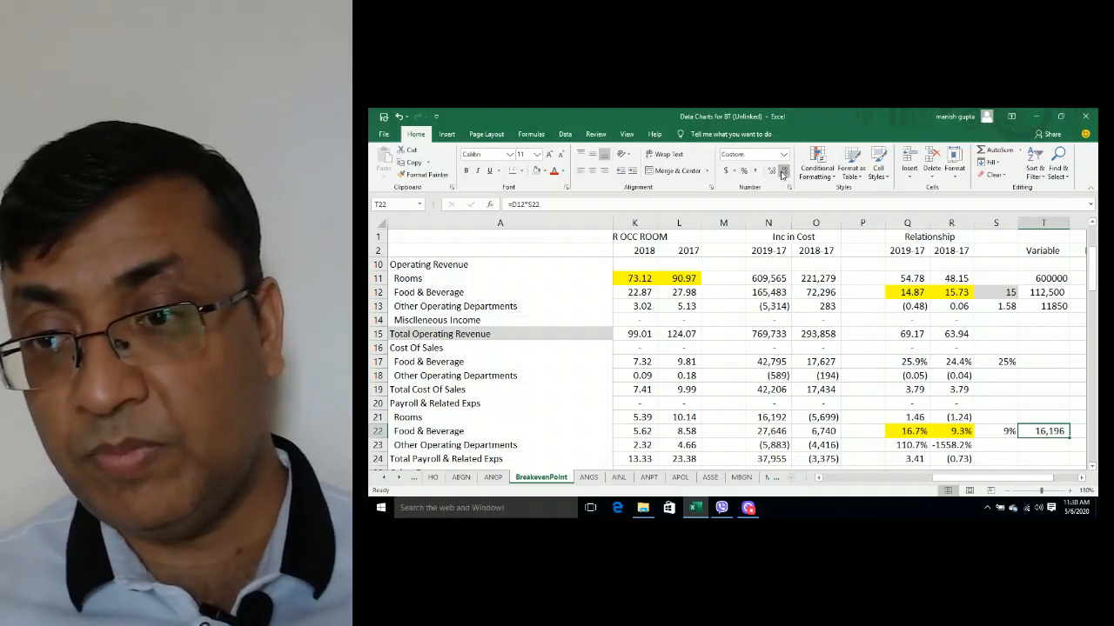
Step: Calculate the fixed Food & Beverage payroll in U22 by subtracting the variable part from the 2017 payroll with =D22-T22
key("Right")
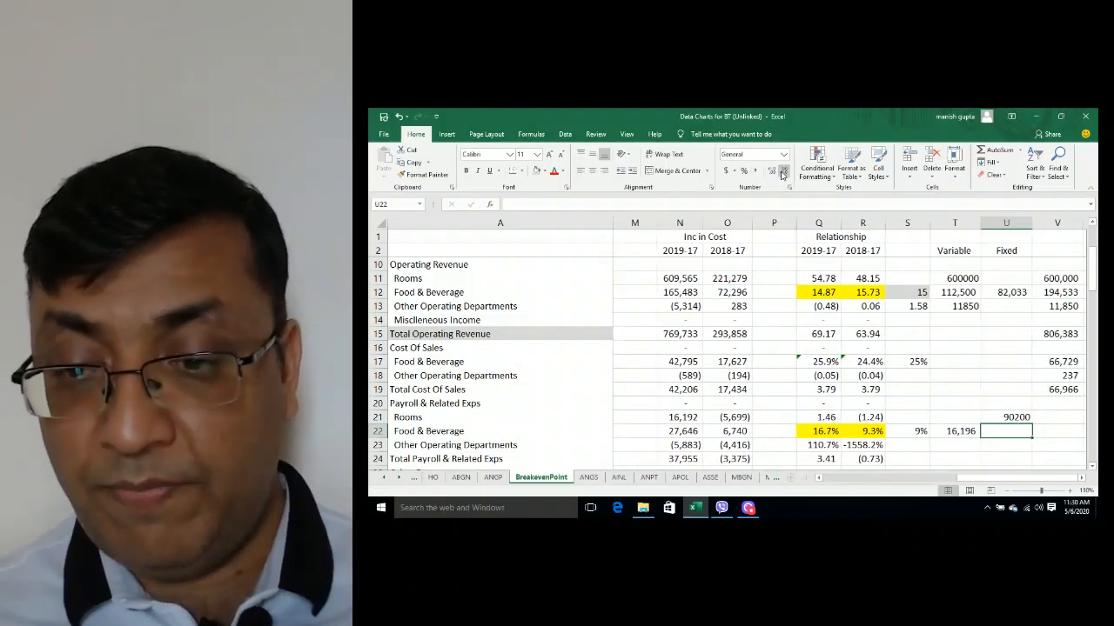
type("=")
key("Left")
key("Left")
key("Left")
key("Left")
key("Left")
key("Left")
key("Left")
key("Left")
key("Left")
key("Left")
key("Left")
key("Left")
key("Left")
key("Left")
key("Left")
key("Left")
key("Left")
key("Left")
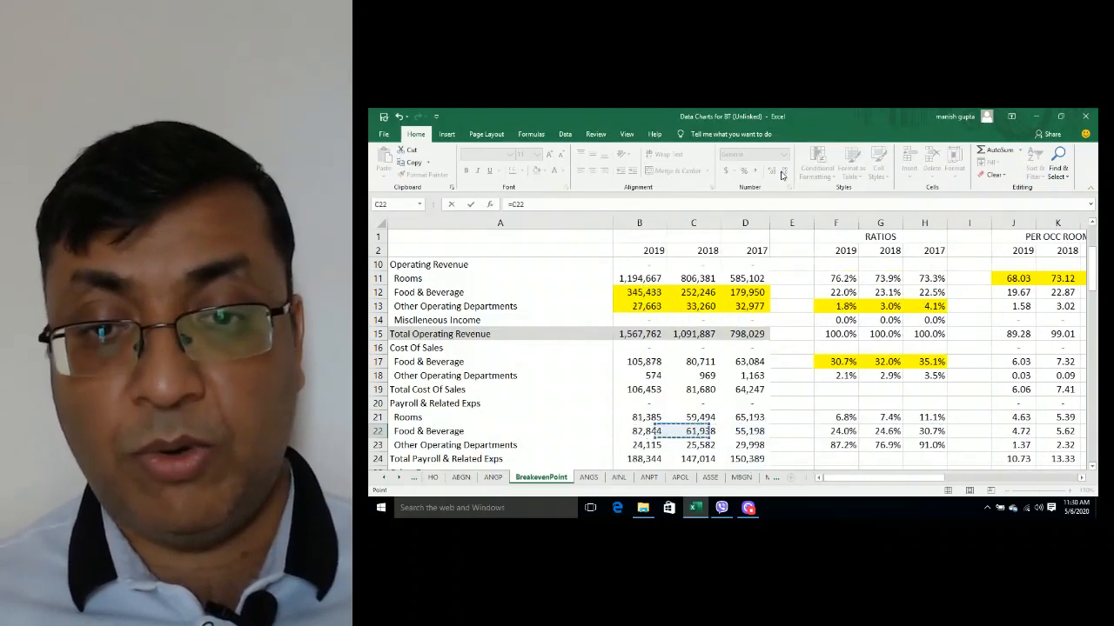
key("Right")
type("-")
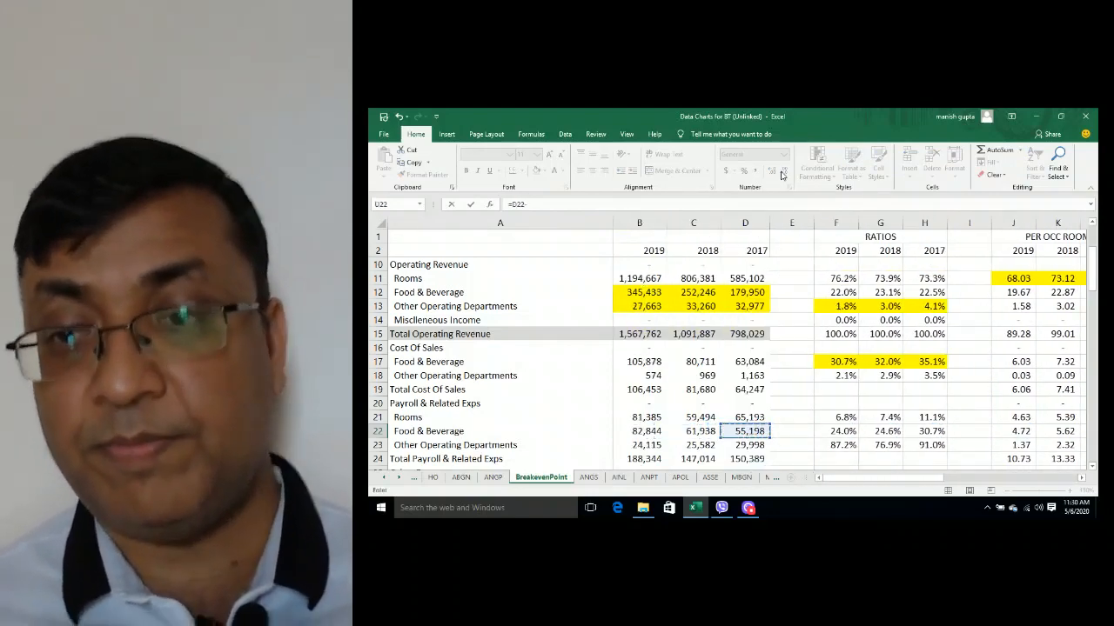
key("Right")
key("Right")
key("Right")
key("Right")
key("Right")
key("Right")
key("Right")
key("Right")
key("Right")
key("Right")
key("Right")
key("Right")
key("Right")
key("Right")
key("Right")
key("Right")
key("Down")
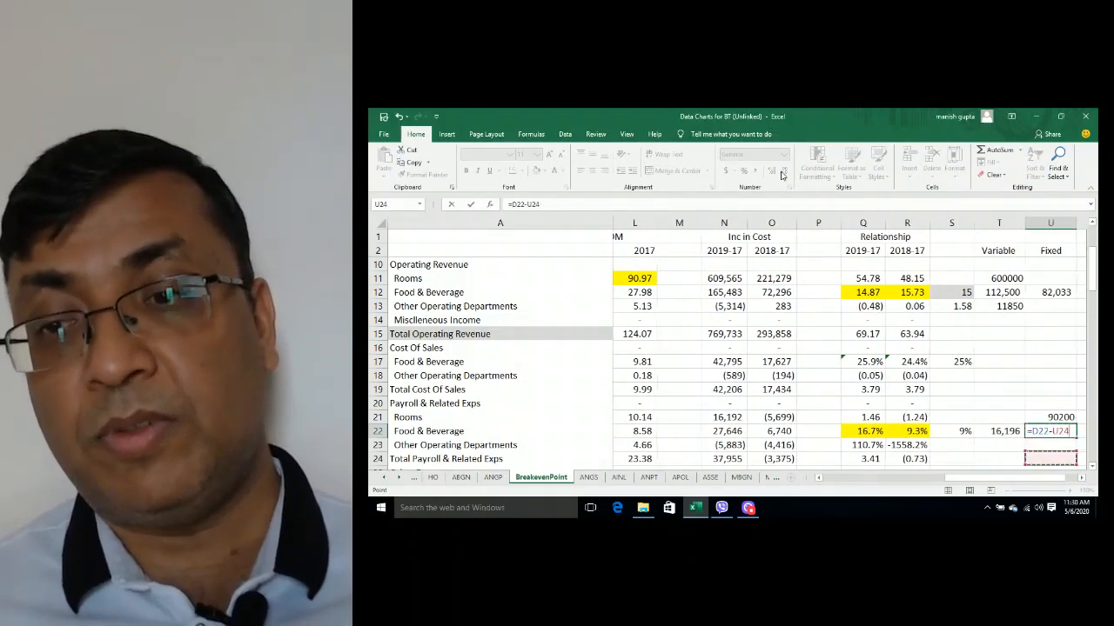
key("Return")
Step: Check the variable and fixed Food & Beverage payroll amounts, and replace the formula in U22 with the rounded value 39,000
key("Right")
key("Right")
key("Right")
key("Up")
key("Up")
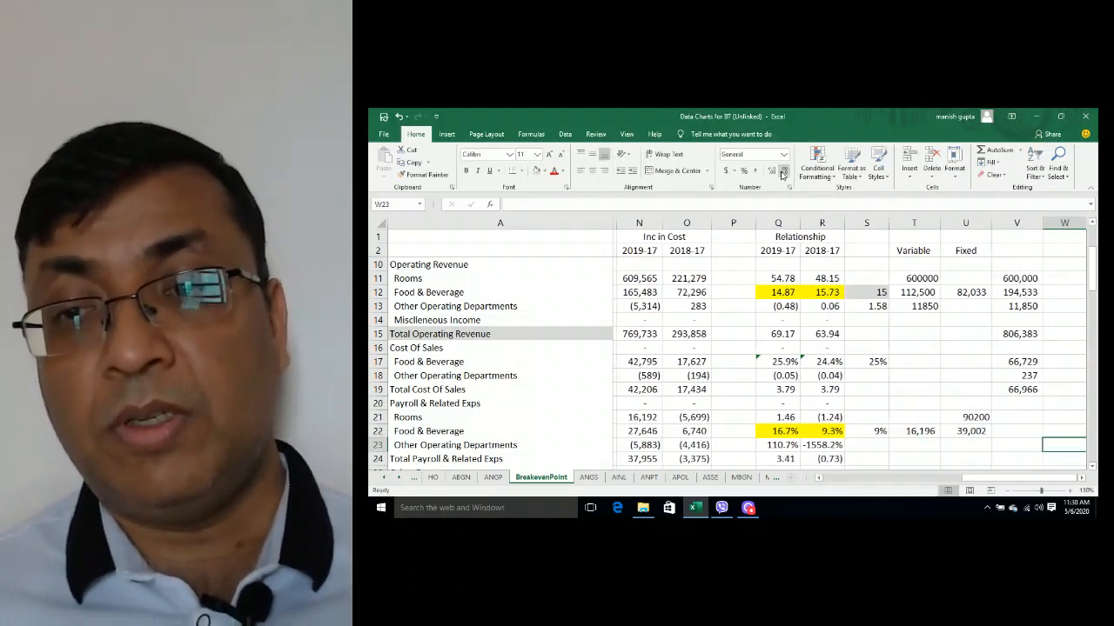
key("Left")
key("Left")
key("Down")
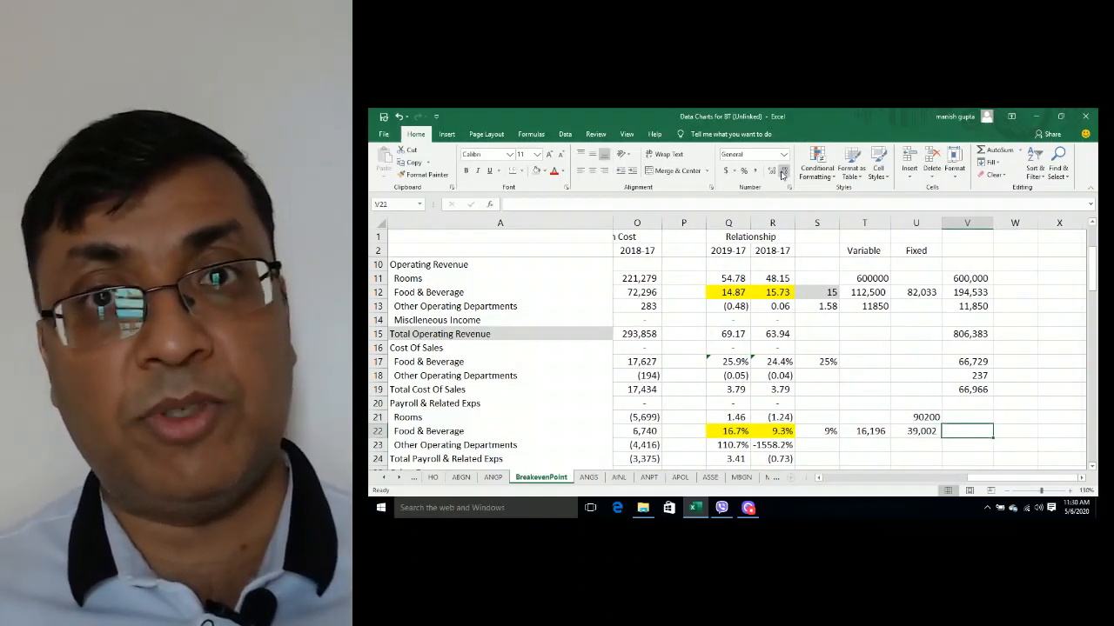
key("Left")
key("Left")
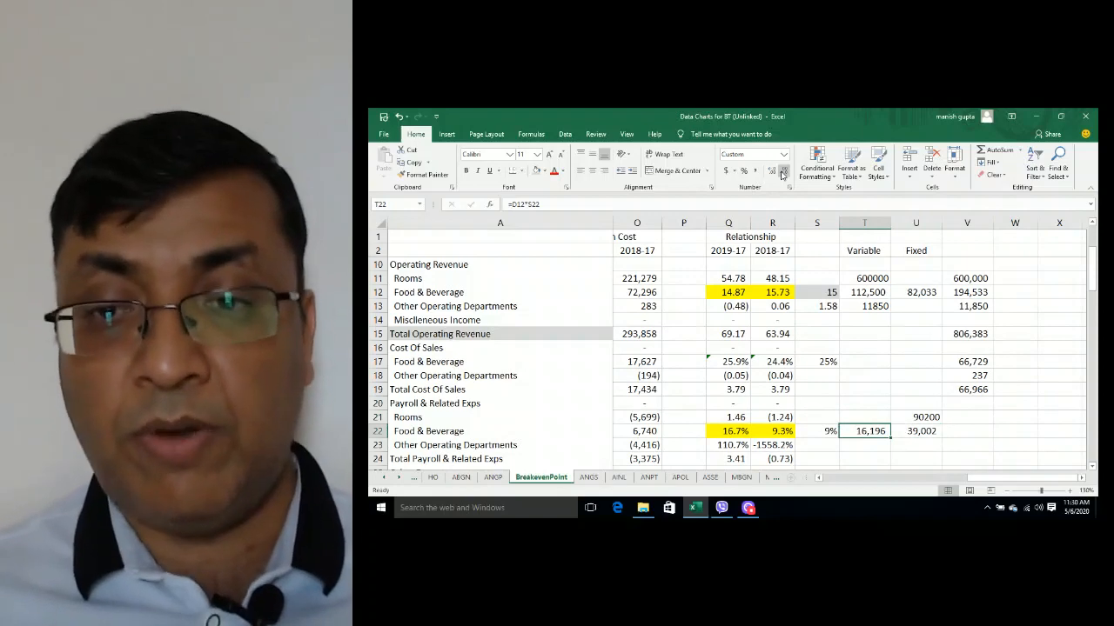
key("Right")
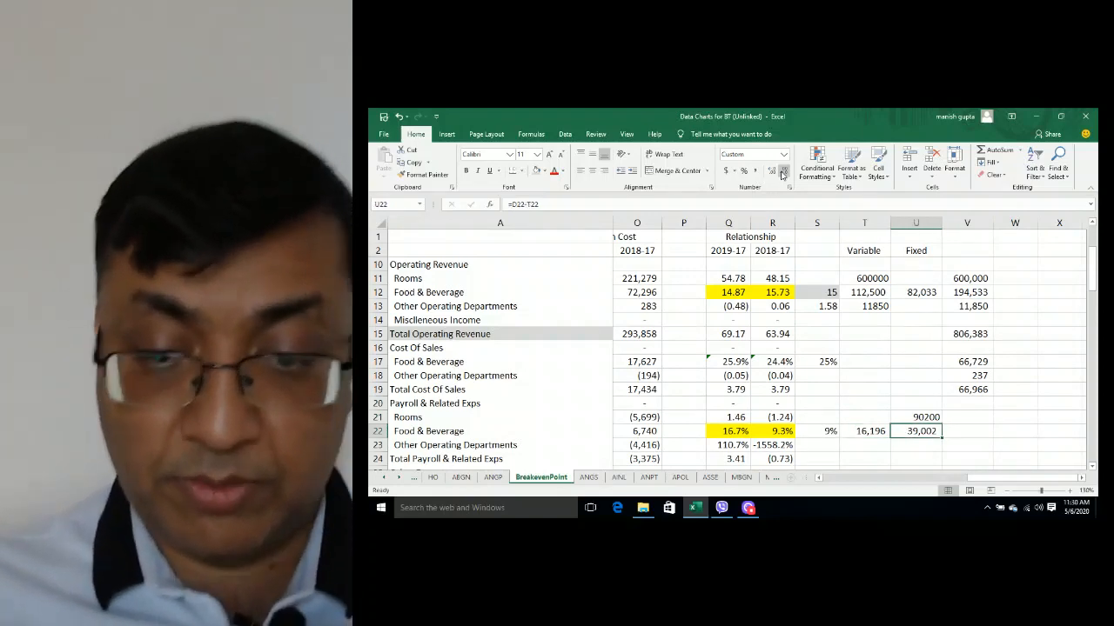
type("39,000")
key("Return")
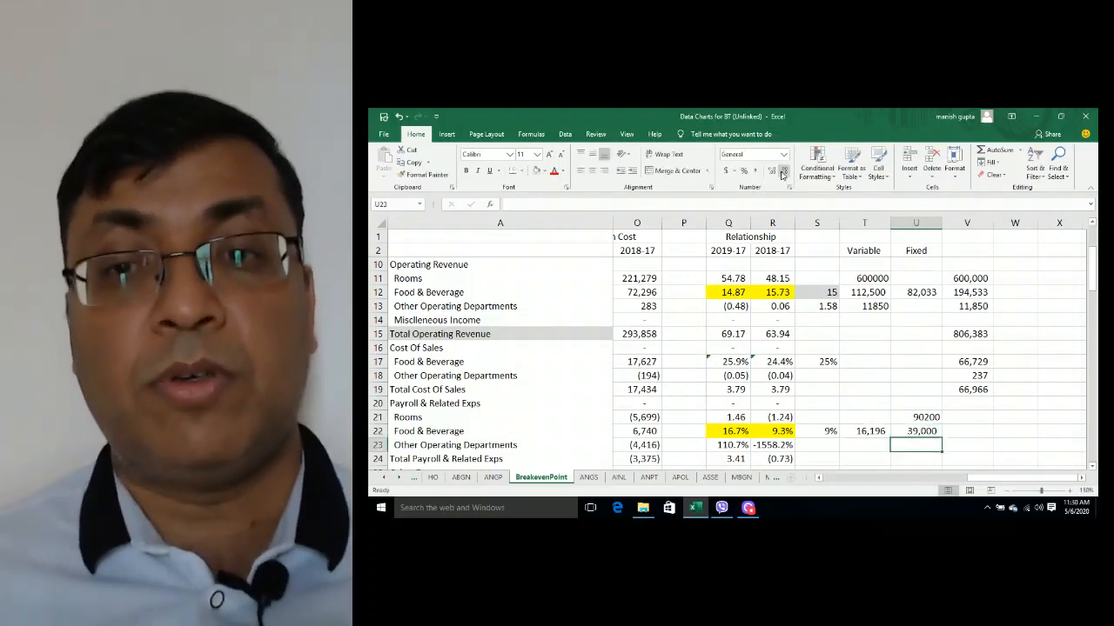
Step: Base the variable Food & Beverage payroll in T22 on the projected Food & Beverage revenue with =V12*S22
key("Right")
key("Up")
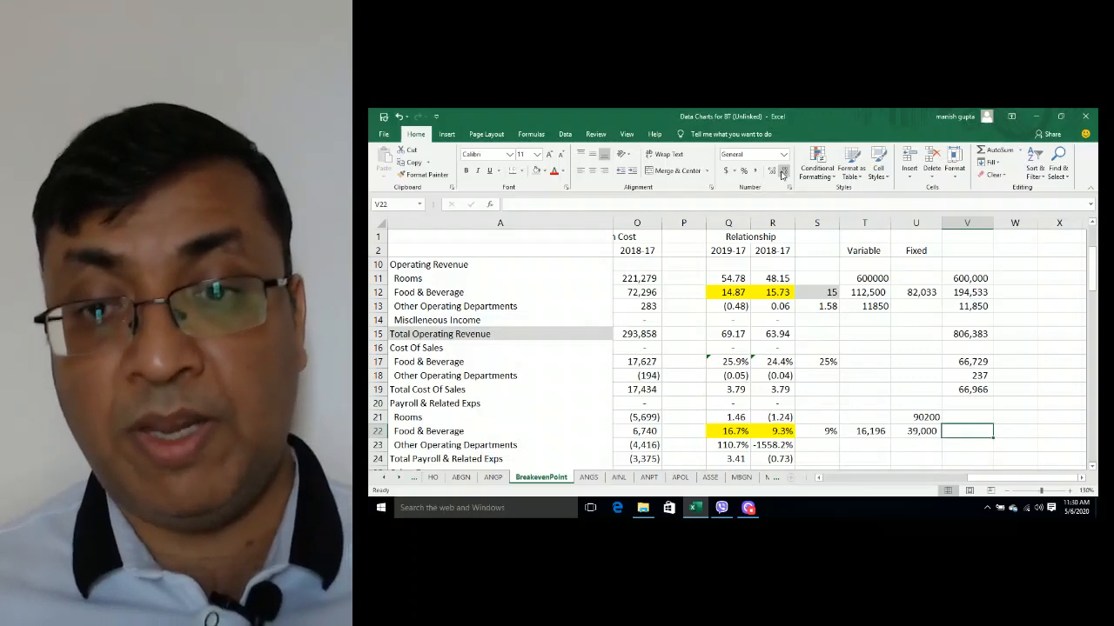
key("Left")
key("Left")
key("Right")
key("Right")
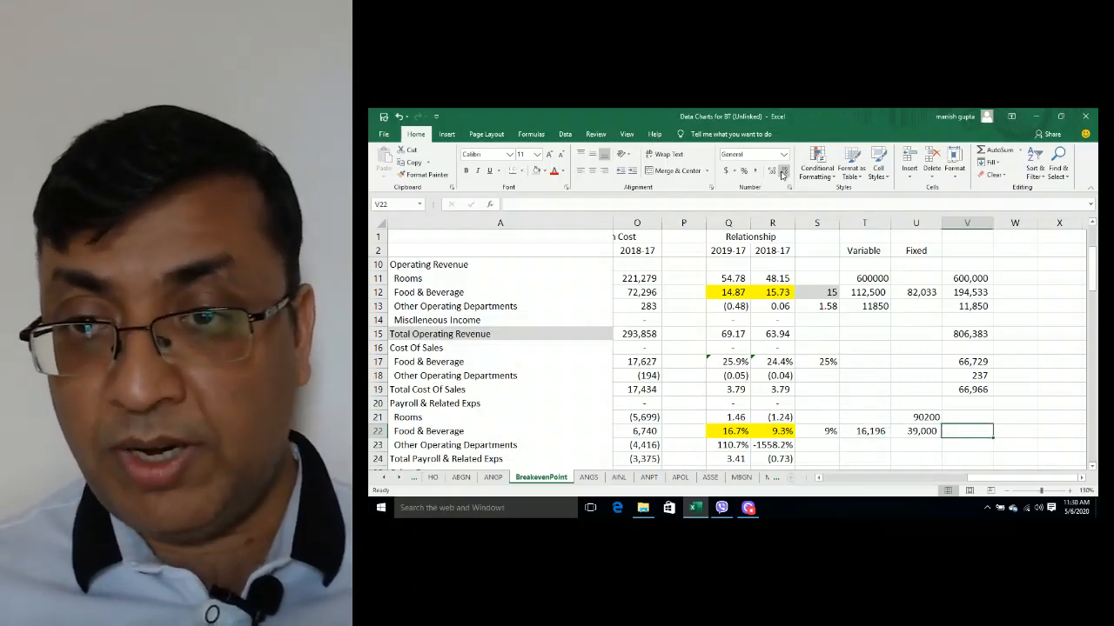
key("Left")
key("Left")
type("=")
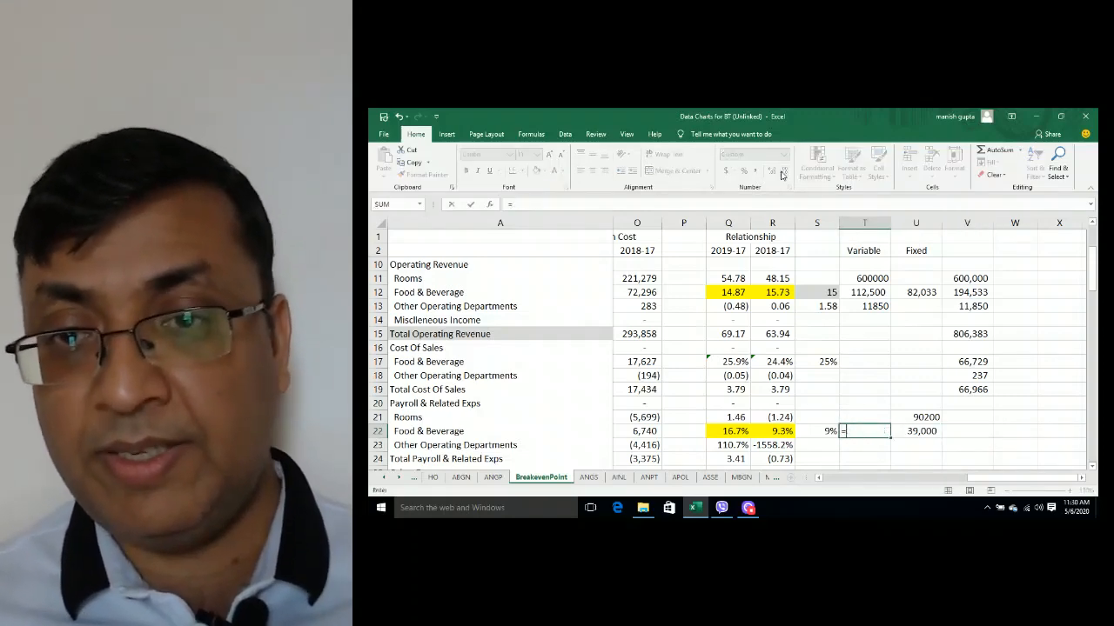
left_click(957, 292)
type("*")
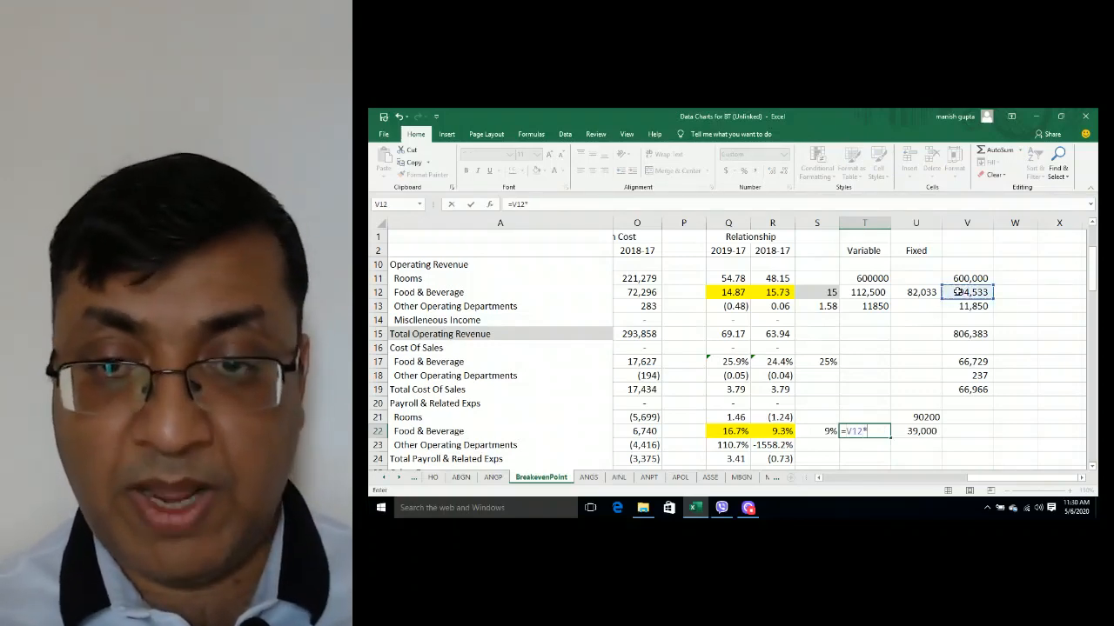
key("Left")
key("Return")
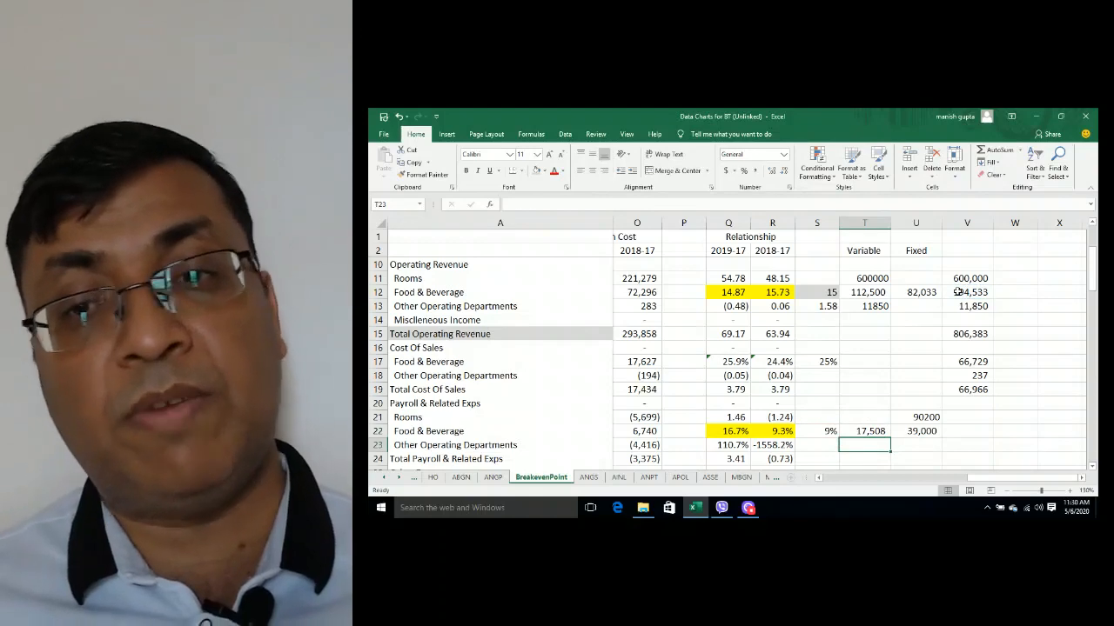
Step: Total the projected Food & Beverage payroll in V22 by adding the variable and fixed parts with =T22+U22
key("Up")
key("Right")
key("Right")
type("=")
key("Left")
key("Left")
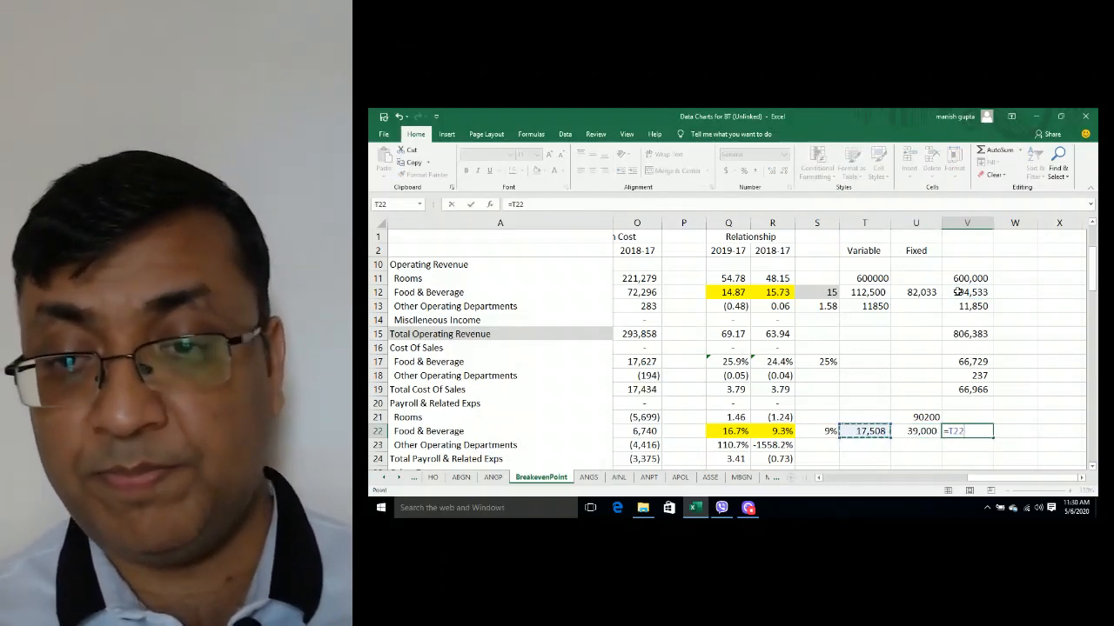
type("+")
key("Left")
key("Return")
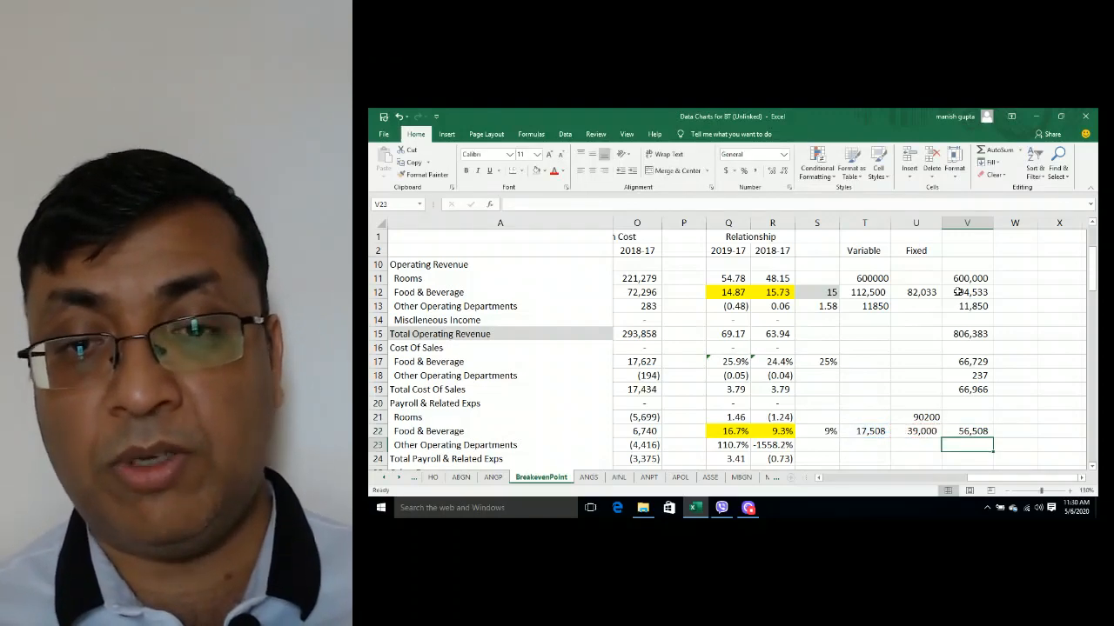
Step: Copy the Food & Beverage payroll total formula from V22 to V21 for Rooms payroll and save the workbook
key("Up")
key("ctrl+c")
key("Up")
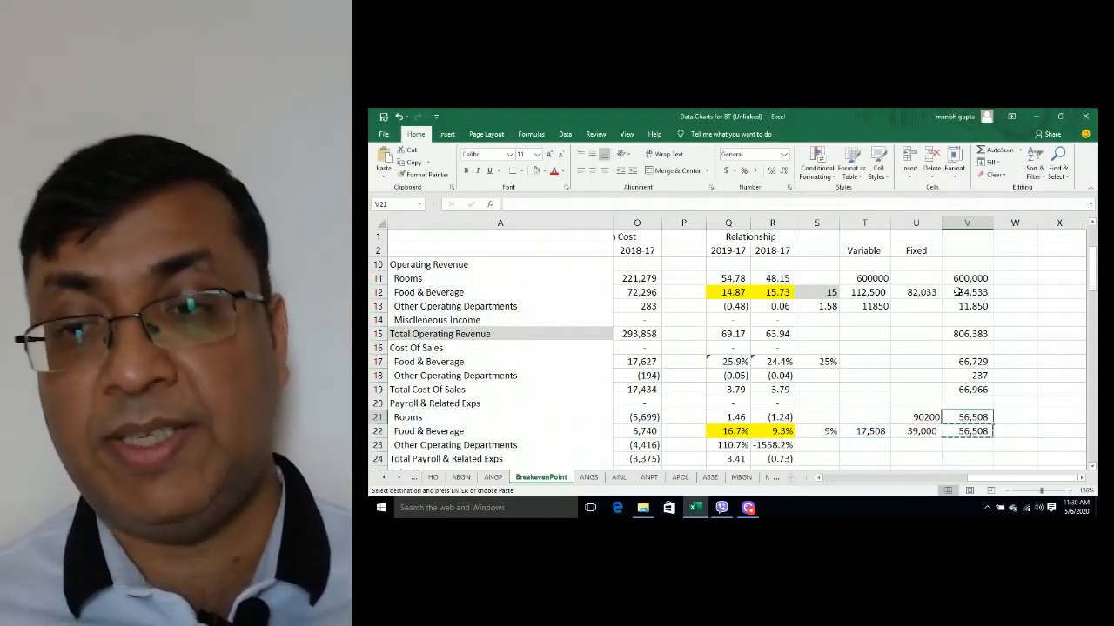
key("Return")
key("ctrl+s")
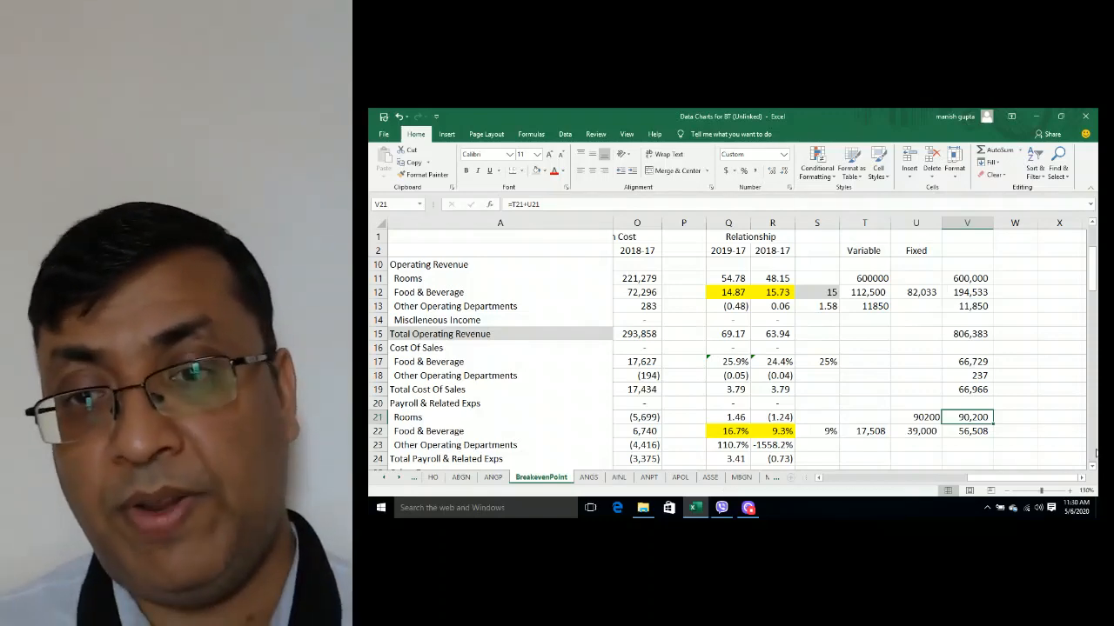
Step: Check the variable, fixed and total Food & Beverage payroll cells in row 22
key("Down")
key("Down")
key("Left")
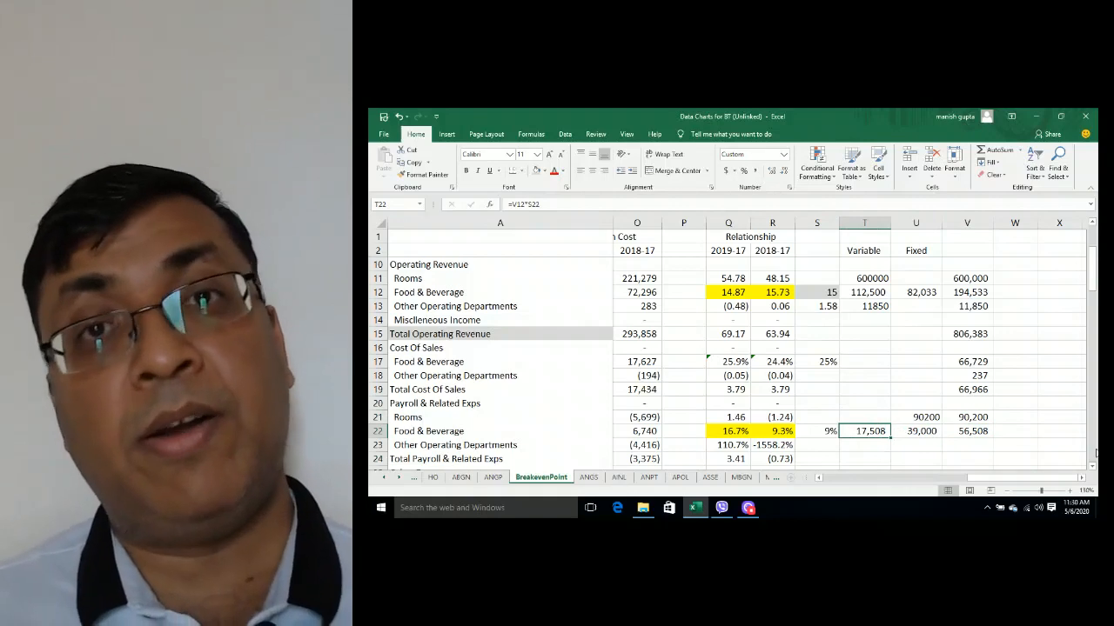
key("Right")
key("Right")
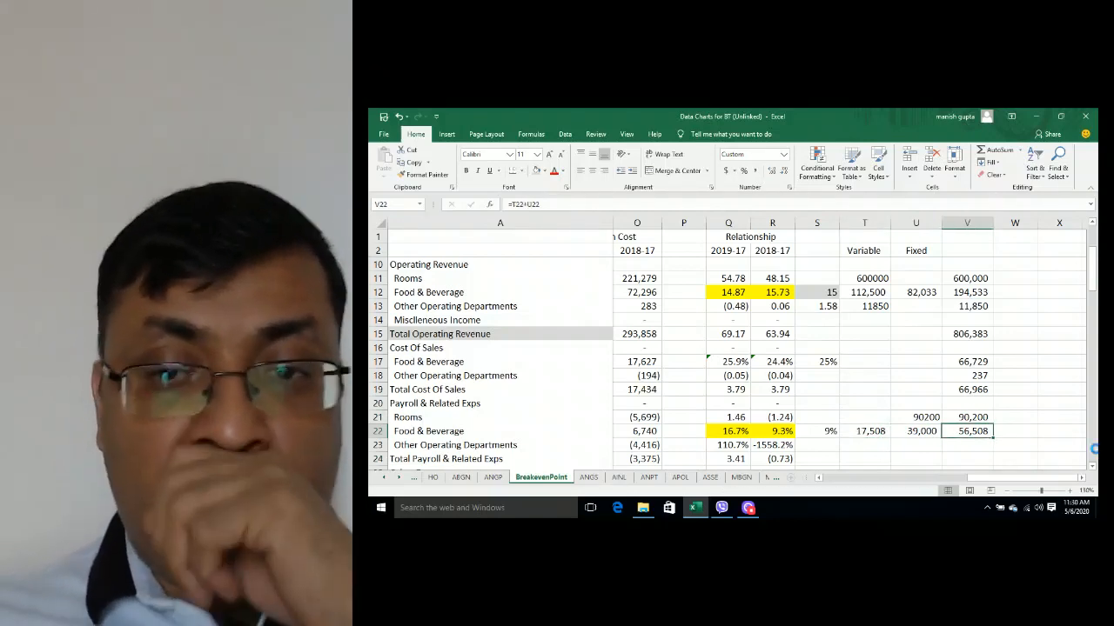
key("Left")
key("Left")
key("Left")
key("Left")
key("Left")
key("Left")
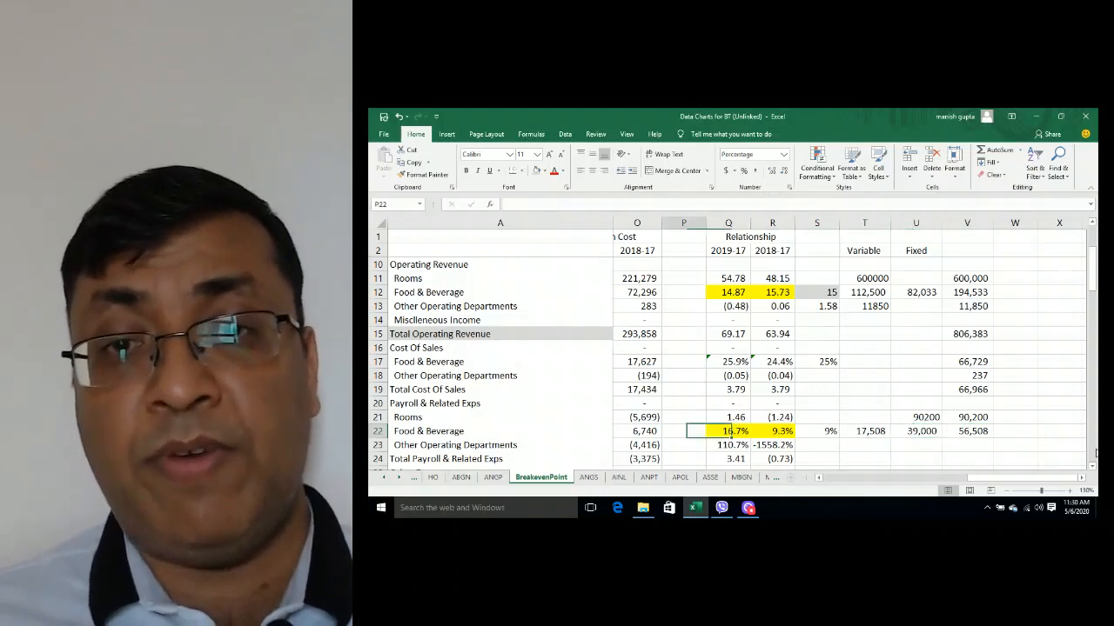
Step: Review the 2019-17 and 2018-17 relationship figures for operating revenue, cost of sales and payroll
key("Right")
key("Up")
key("Up")
key("Up")
key("Up")
key("Up")
key("Up")
key("Up")
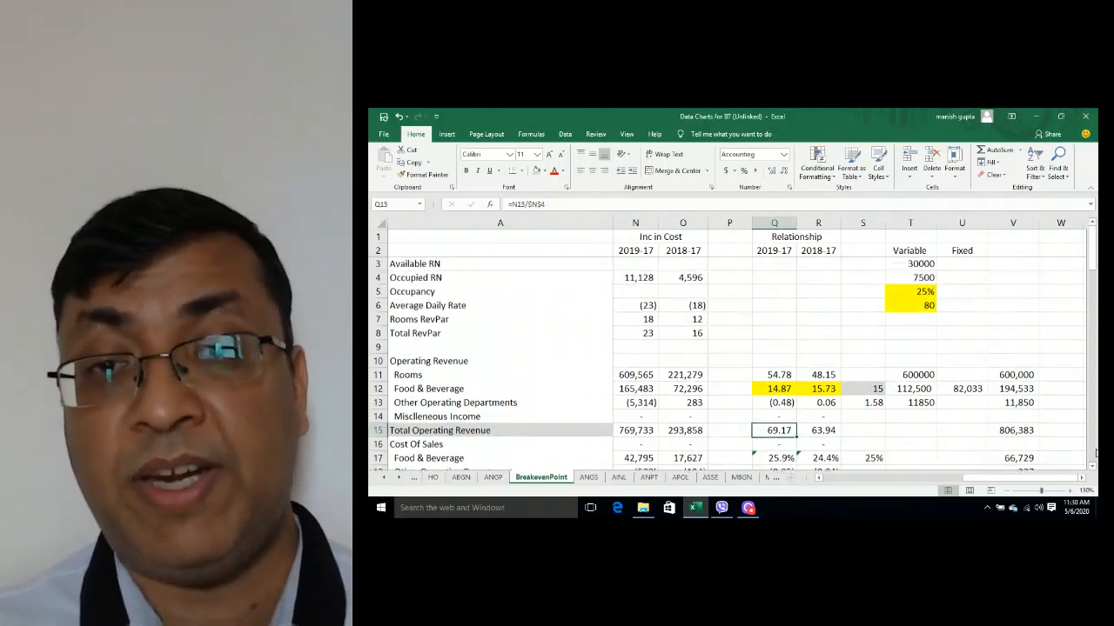
key("Up")
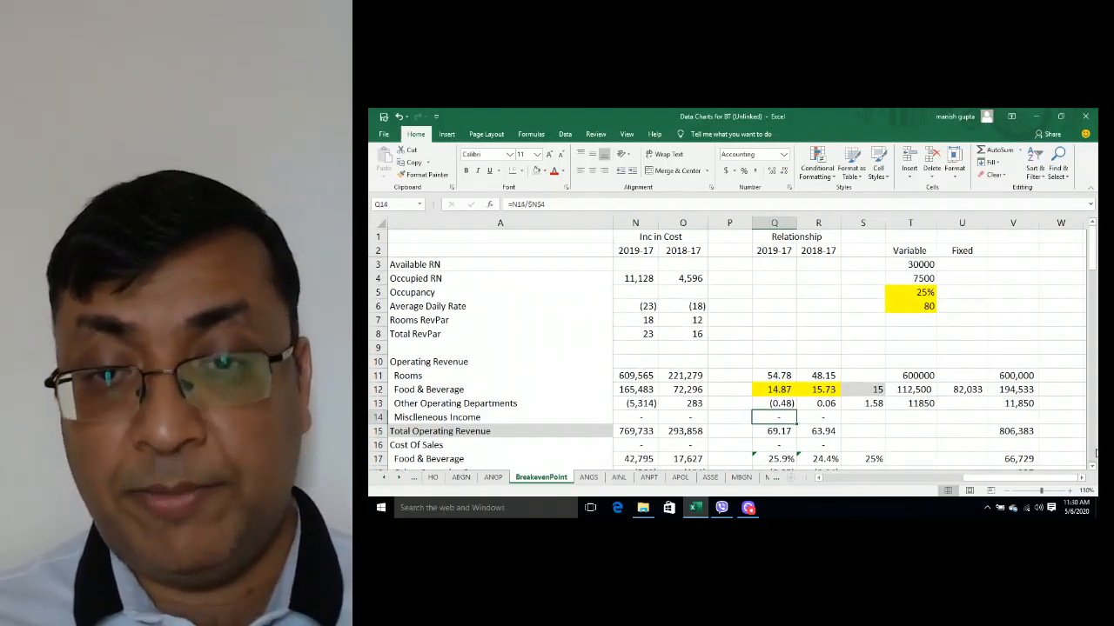
key("Left")
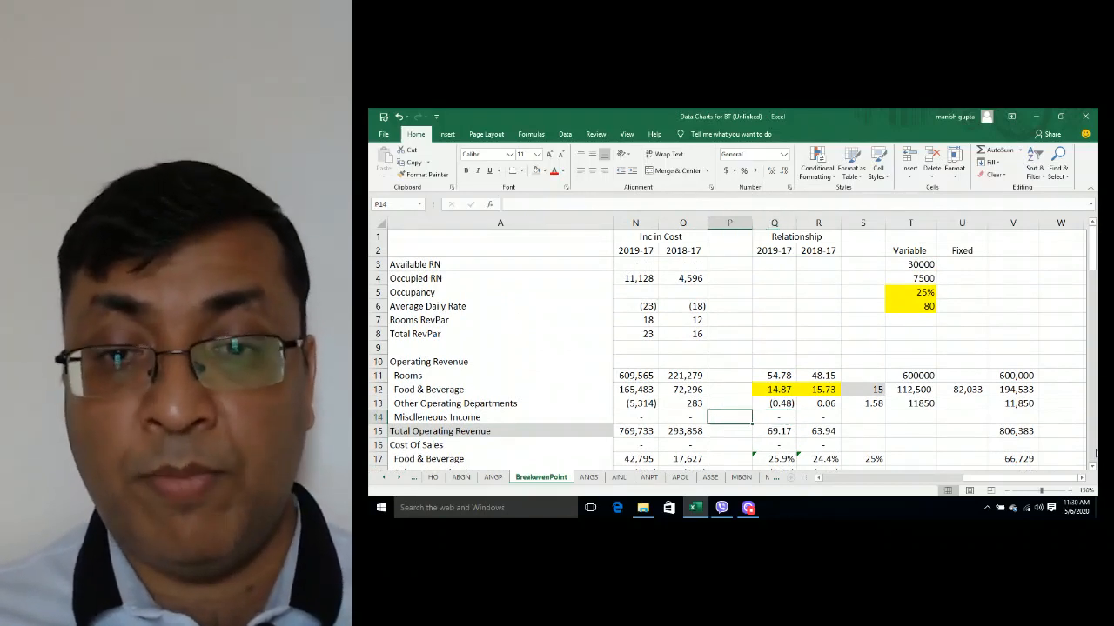
key("Down")
key("Down")
key("Down")
key("Down")
key("Down")
key("Down")
key("Down")
key("Down")
key("Down")
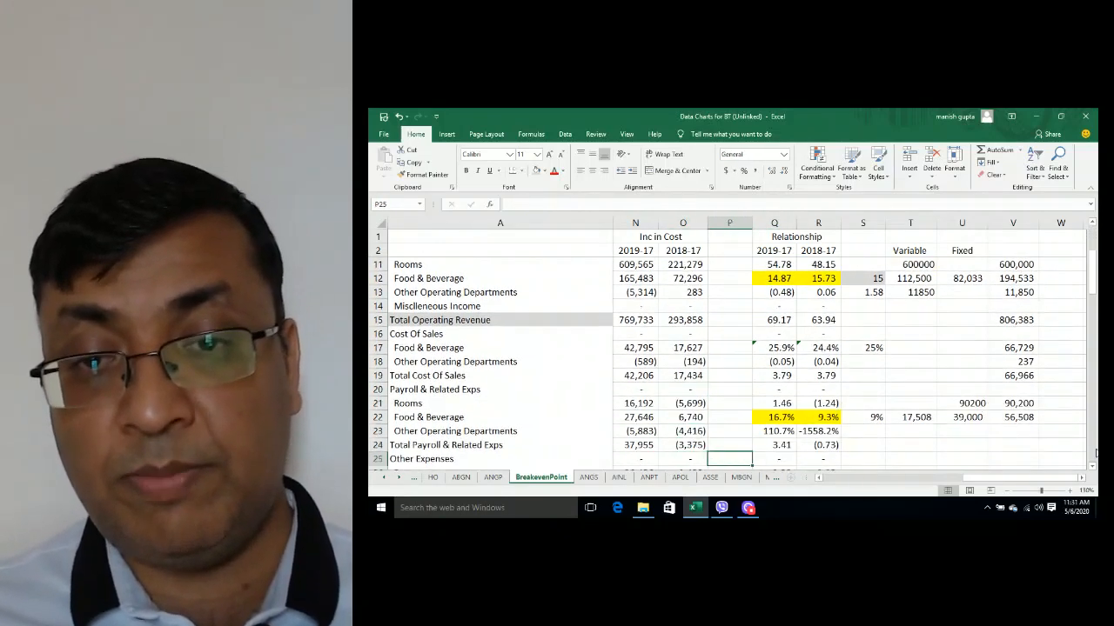
Step: Examine the Rooms and Food & Beverage increases in the 2019-17 and 2018-17 columns, from revenue down to payroll
key("Left")
key("Up")
key("Up")
key("Up")
key("Up")
key("Up")
key("Up")
key("Up")
key("Up")
key("Up")
key("Up")
key("Up")
key("Up")
key("Left")
key("Left")
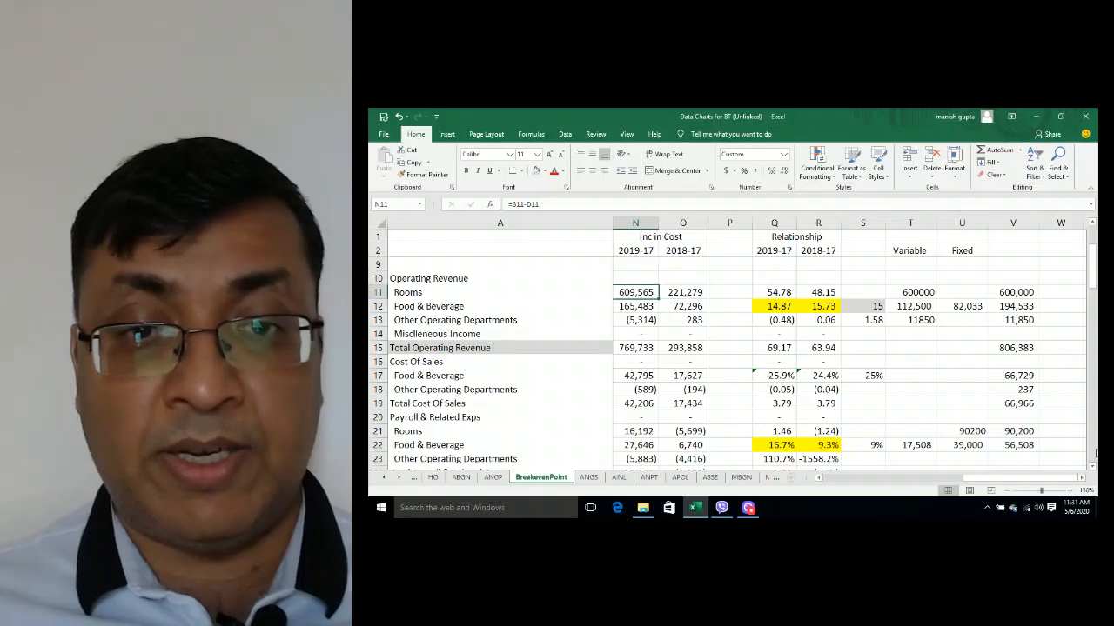
key("Right")
key("Right")
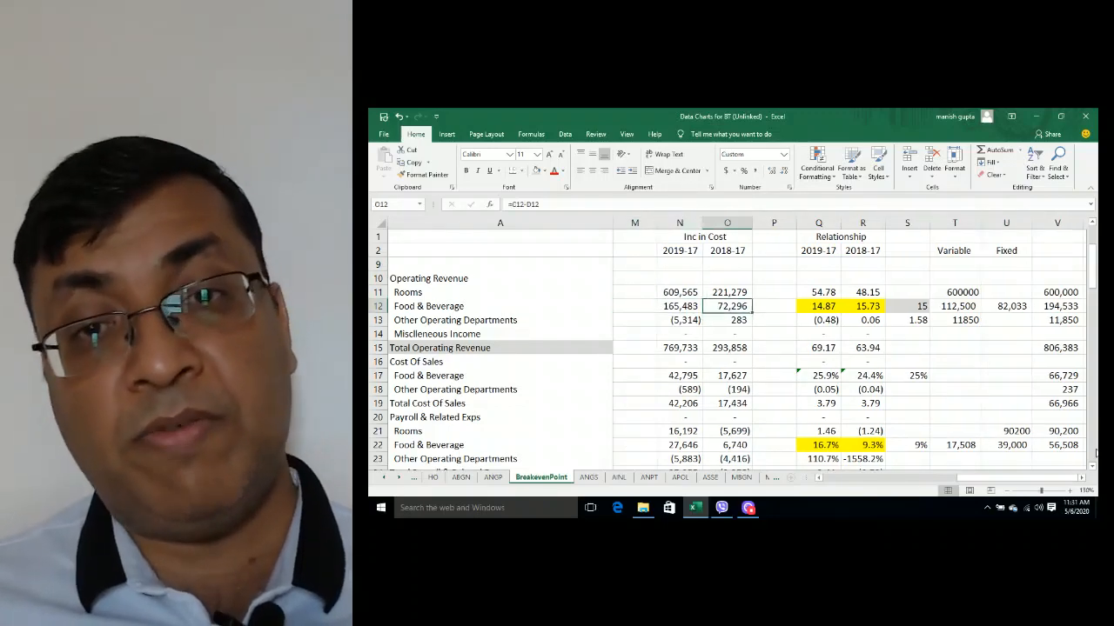
key("Down")
key("Down")
key("Down")
key("Down")
key("Down")
key("Down")
key("Down")
key("Down")
key("Down")
key("Down")
key("Down")
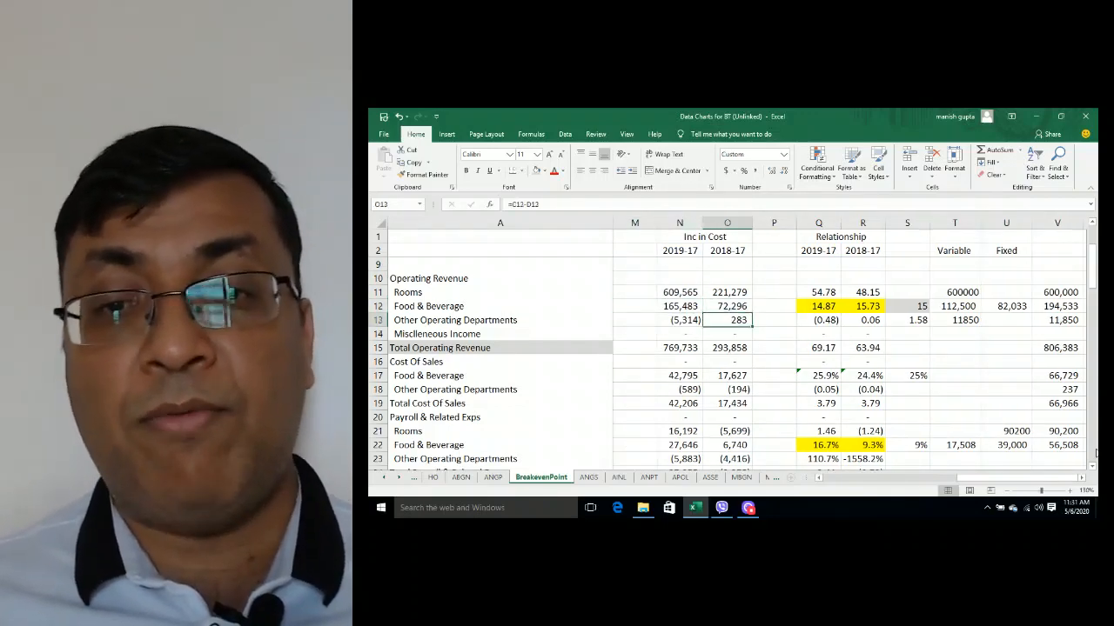
Step: Check the variable Food & Beverage payroll percentage in S22 and save the workbook
key("Right")
key("Right")
key("Right")
key("Right")
key("Up")
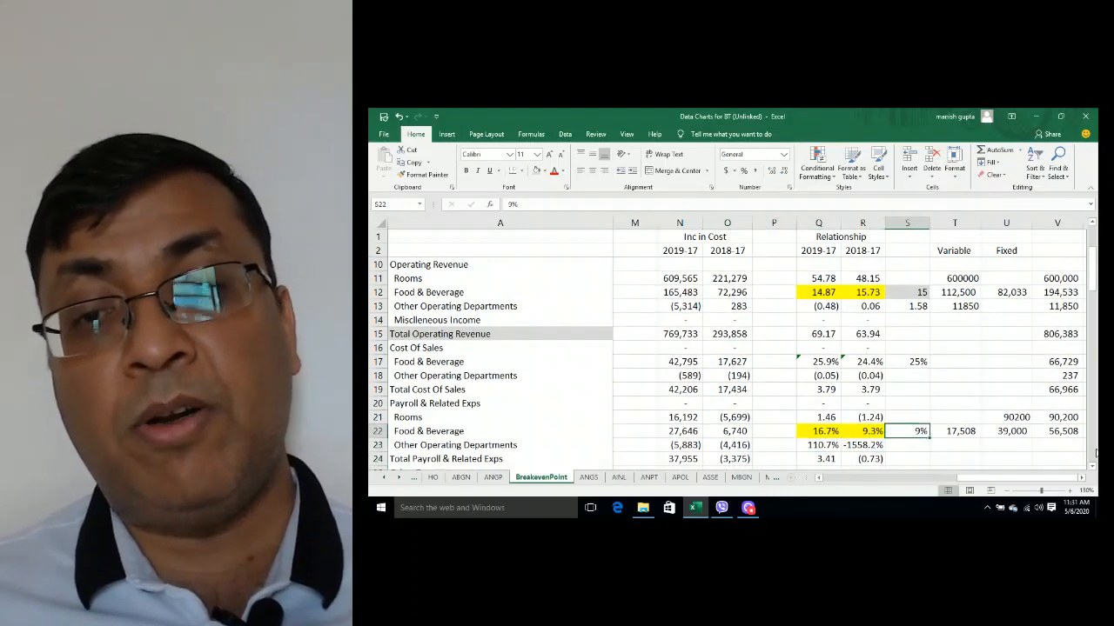
key("ctrl+s")
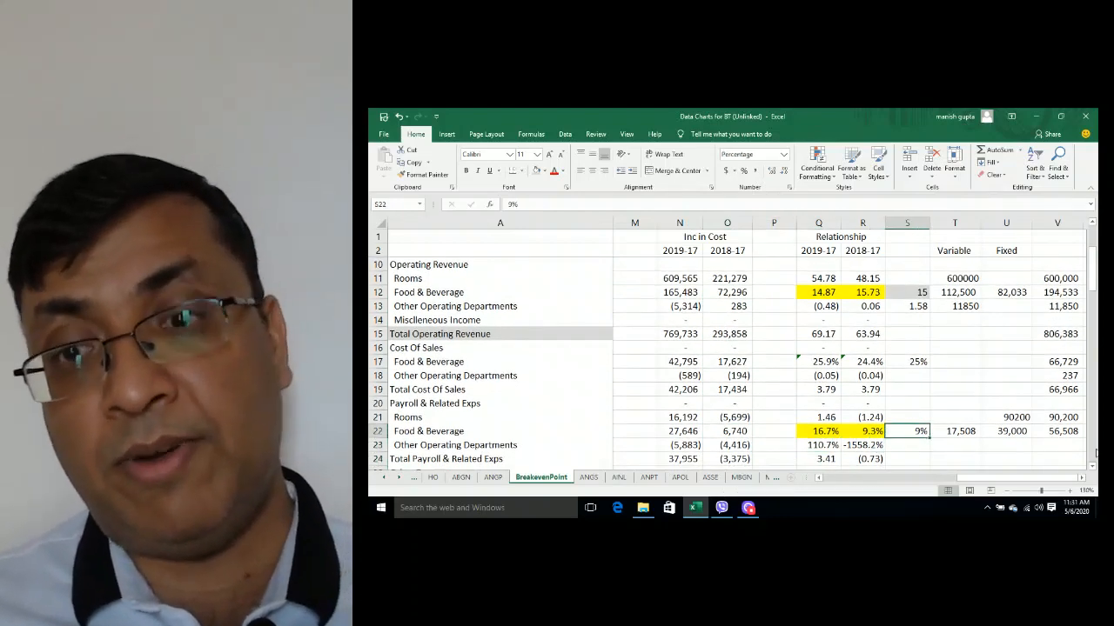
Step: Look over the Other Operating Departments payroll and the Other Expenses rows to find which costs remain to be projected
key("Down")
key("Down")
key("Down")
key("Down")
key("Down")
key("Down")
key("Down")
key("Down")
key("Down")
key("Down")
key("Down")
key("Up")
key("Up")
key("Up")
key("Up")
key("Up")
key("Up")
key("Up")
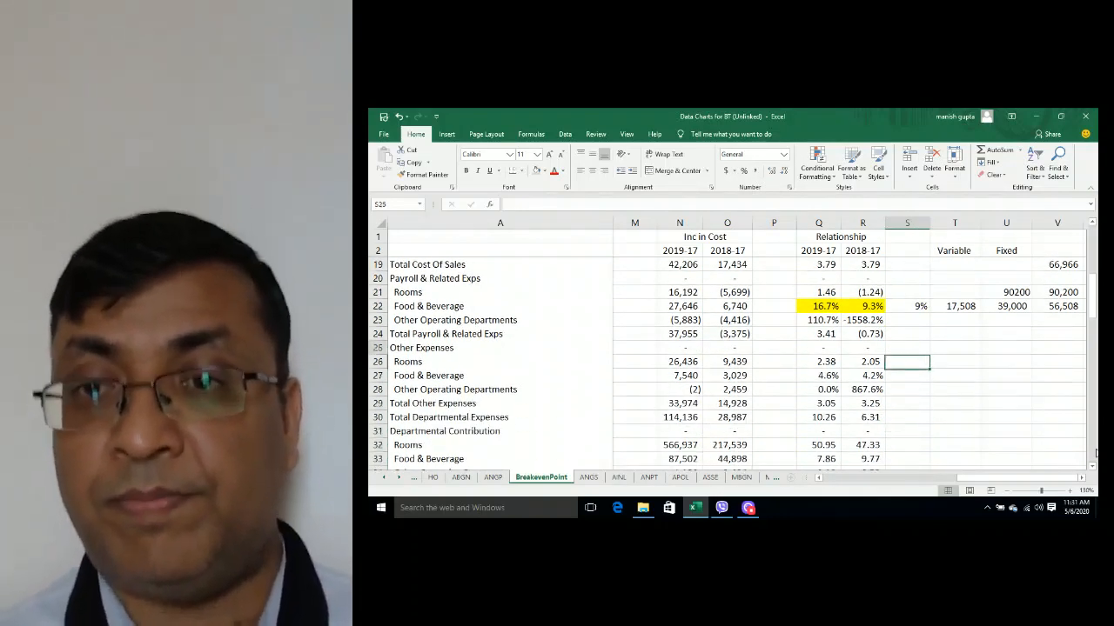
key("Up")
key("Up")
key("Up")
key("Up")
key("Down")
key("Down")
key("Right")
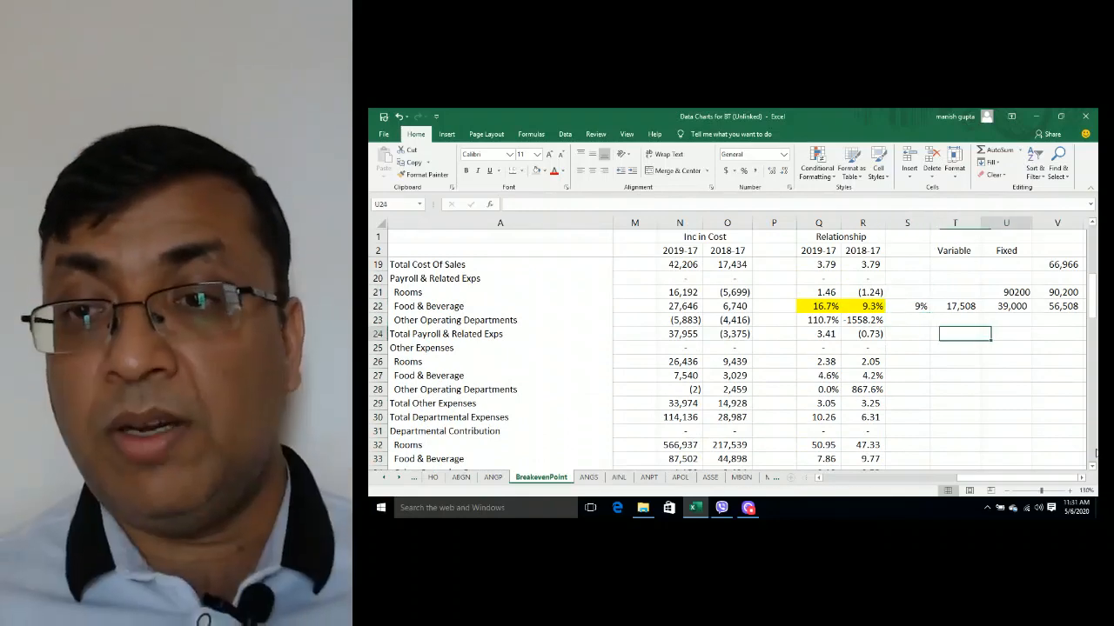
key("Right")
key("Up")
key("Right")
key("Down")
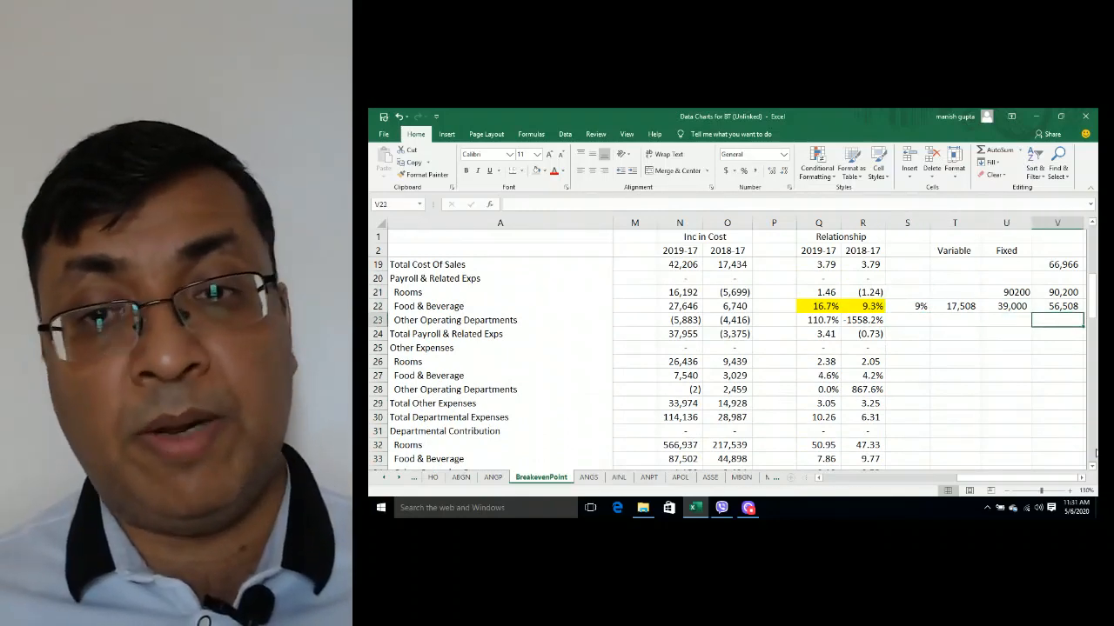
Step: Compare the 2019, 2018 and 2017 payroll amounts of Other Operating Departments in row 23
key("Left")
key("Left")
key("Left")
key("Left")
key("Left")
key("Left")
key("Left")
key("Left")
key("Left")
key("Left")
key("Left")
key("Left")
key("Left")
key("Left")
key("Left")
key("Left")
key("Left")
key("Left")
key("Left")
key("Left")
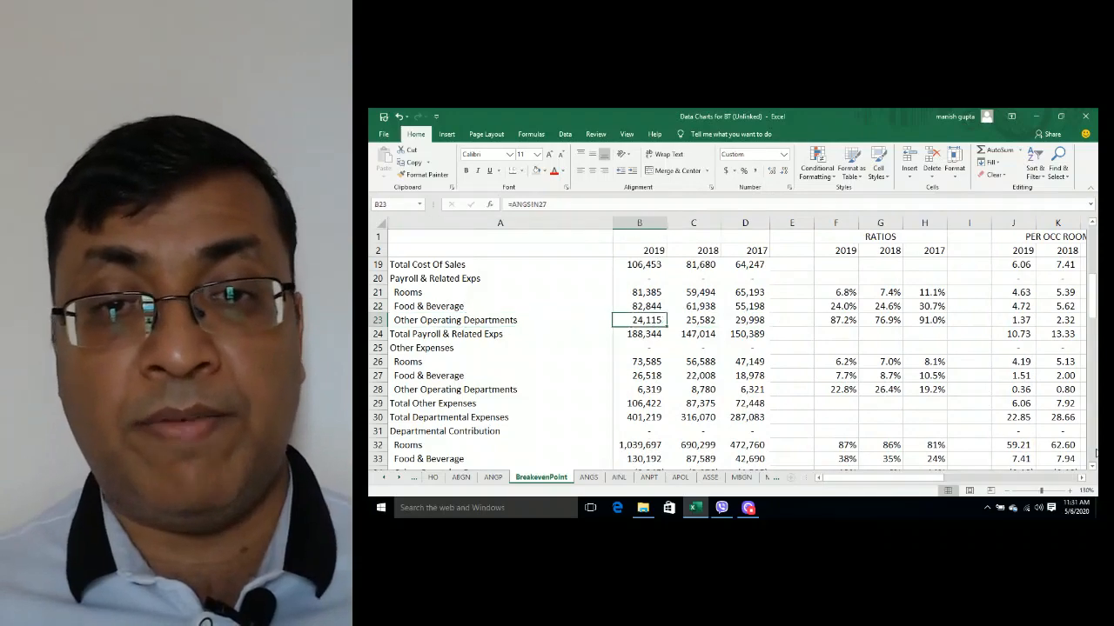
key("Right")
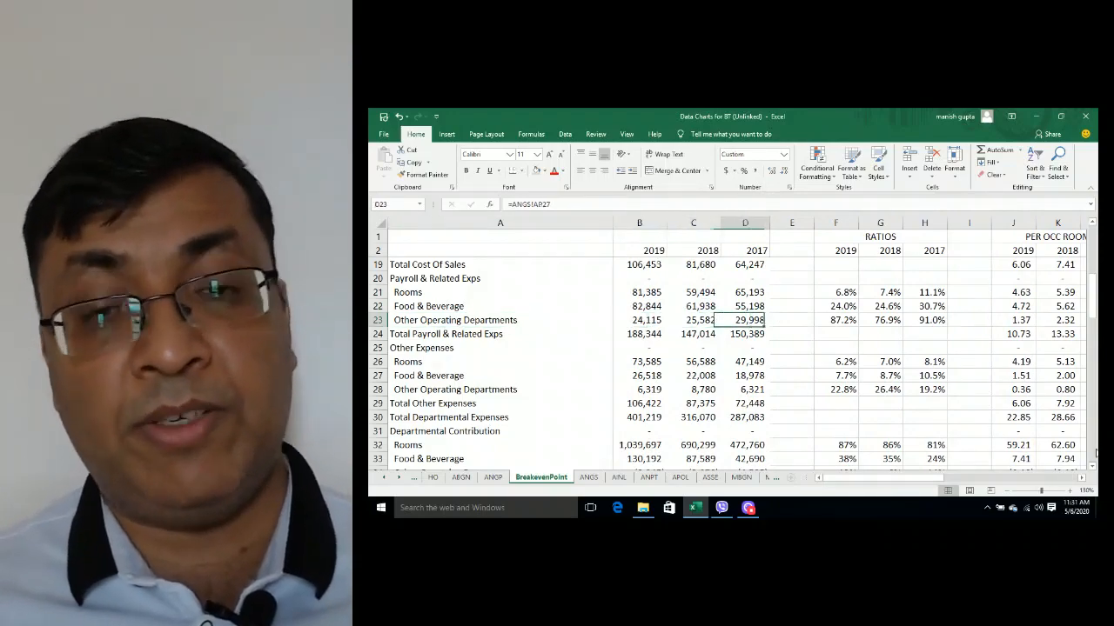
key("Left")
key("Right")
key("Right")
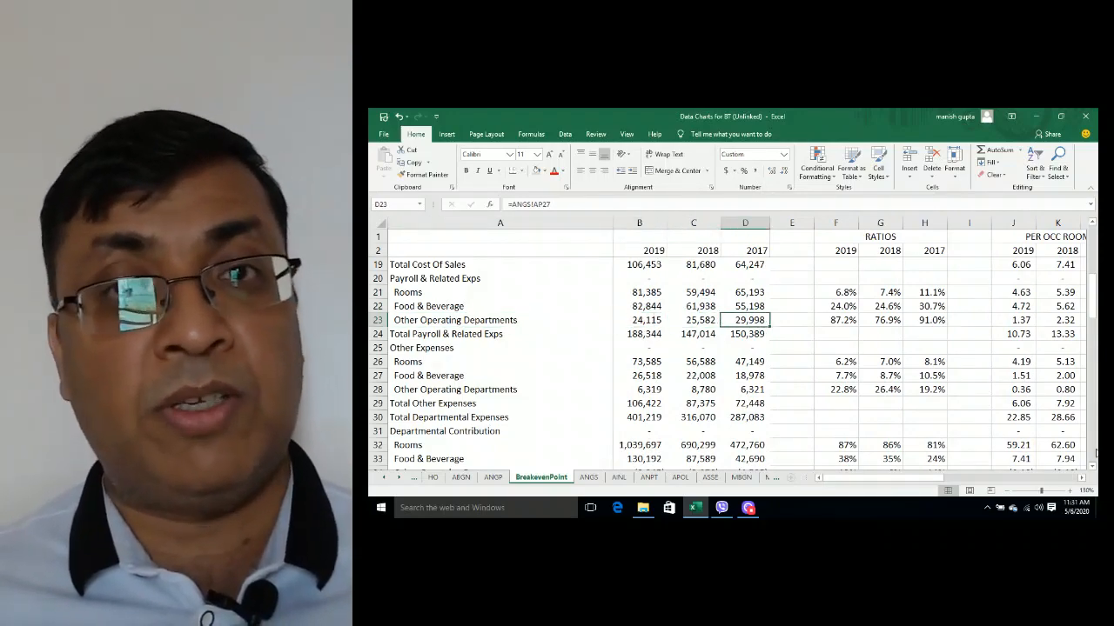
key("Left")
key("Left")
Step: Enter the fixed Other Operating Departments payroll in U23 with a formula that scales 24000 up to 26400
key("Right")
key("Right")
key("Right")
key("Right")
key("Right")
key("Right")
key("Right")
key("Right")
key("Right")
key("Right")
key("Right")
key("Right")
key("Right")
key("Right")
key("Right")
key("Right")
key("Right")
key("Right")
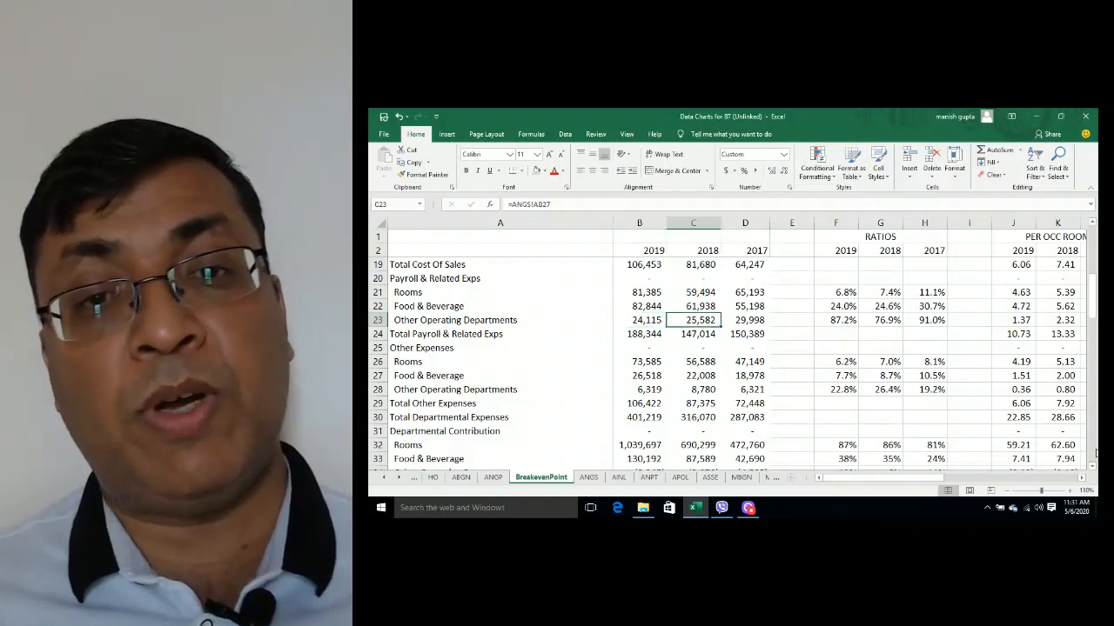
key("Right")
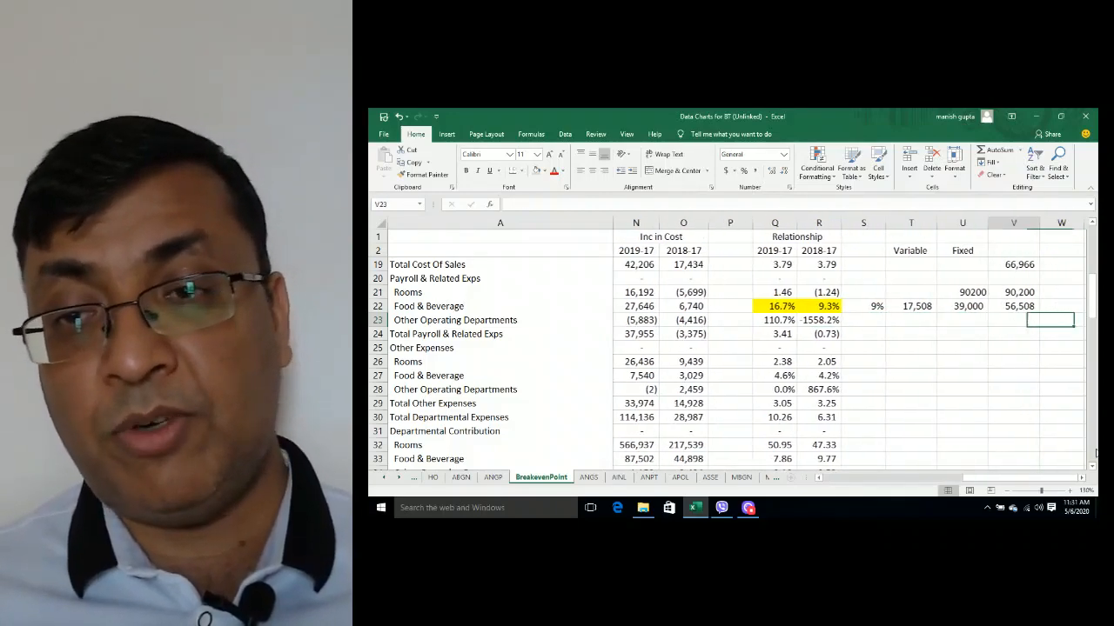
key("Left")
type("=")
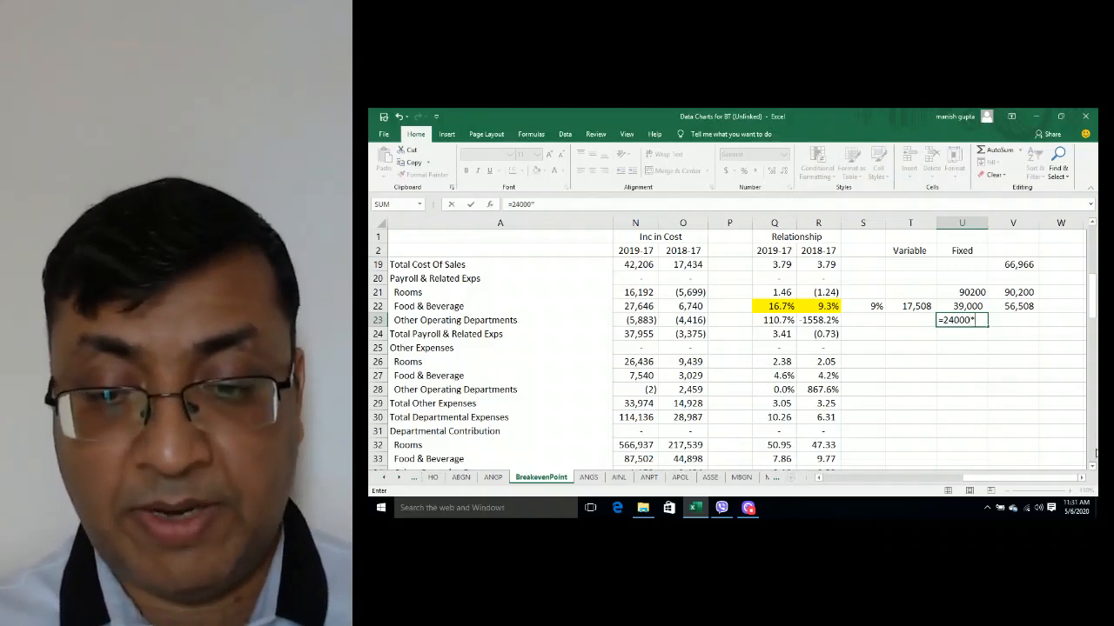
key("Return")
key("Right")
key("Up")
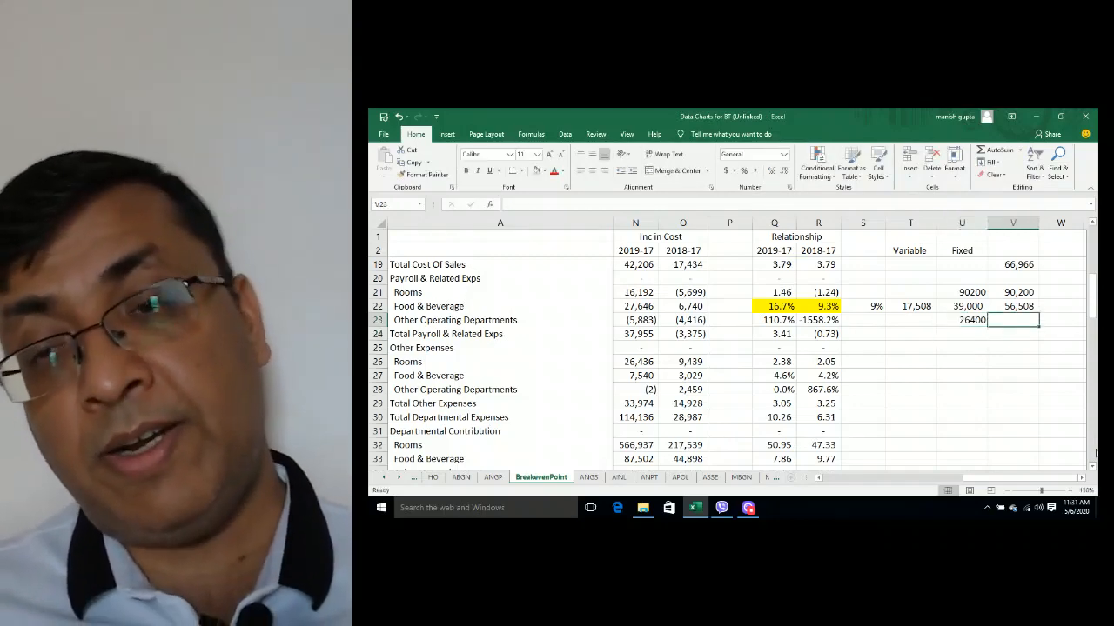
Step: Copy the Food & Beverage payroll total formula from V22 into V23 for Other Operating Departments
key("Down")
key("Up")
key("Up")
key("ctrl+c")
key("Down")
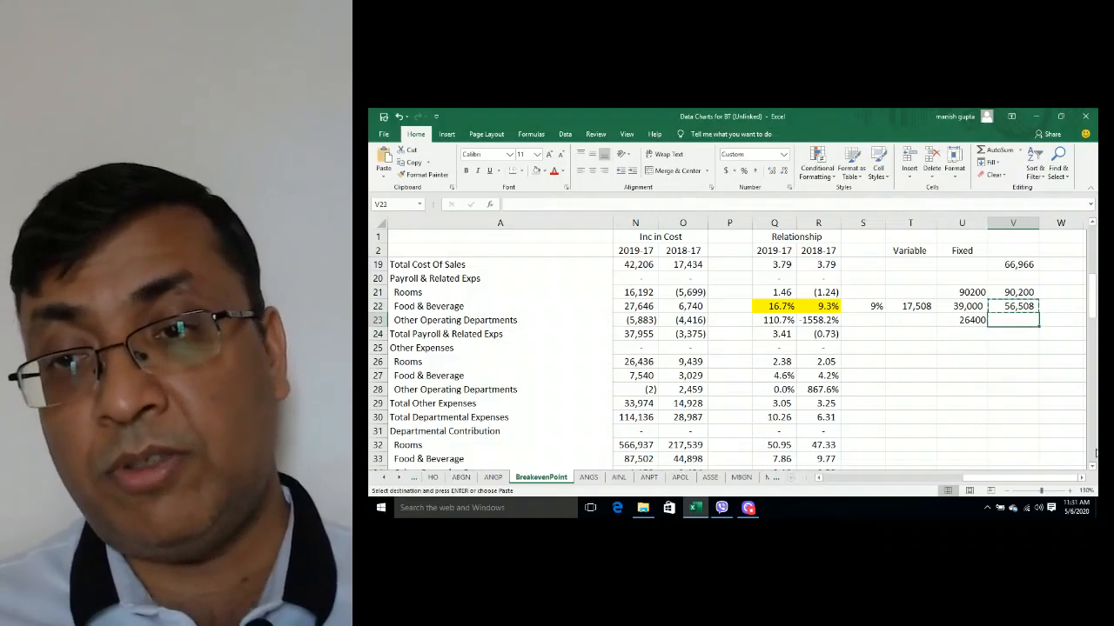
key("ctrl+v")
Step: Total the projected payroll and related expenses in V24 with a SUM of V21:V23
key("Down")
key("alt+=")
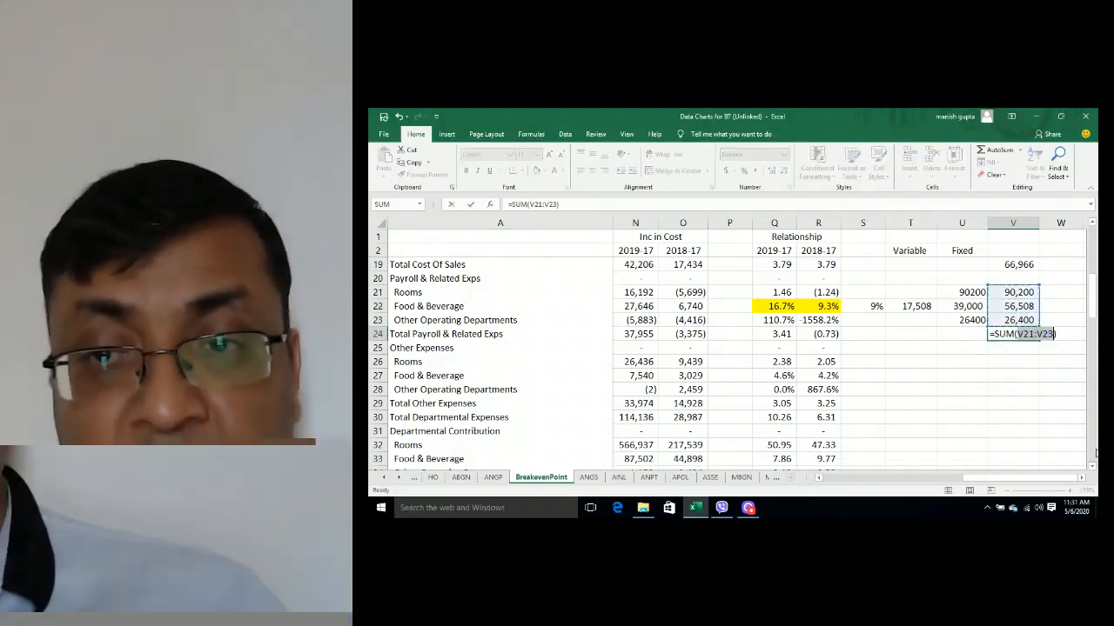
key("Return")
Step: Check the 2019-17 cost relationship for Rooms under Other Expenses in Q26
key("Down")
key("Down")
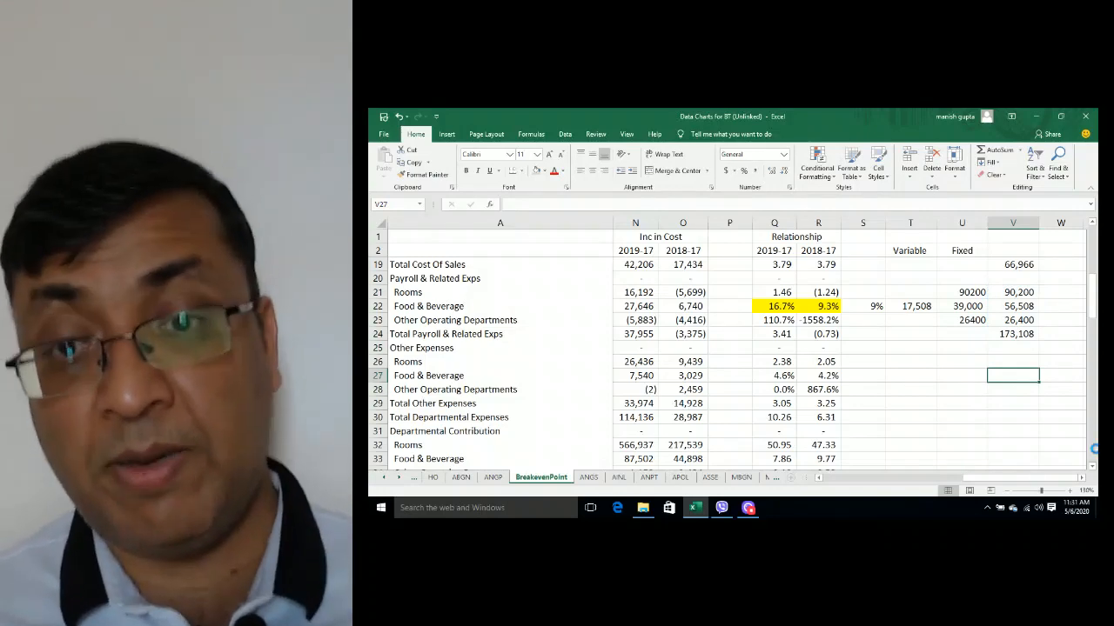
key("Left")
key("Up")
key("Left")
key("Left")
key("Left")
key("Left")
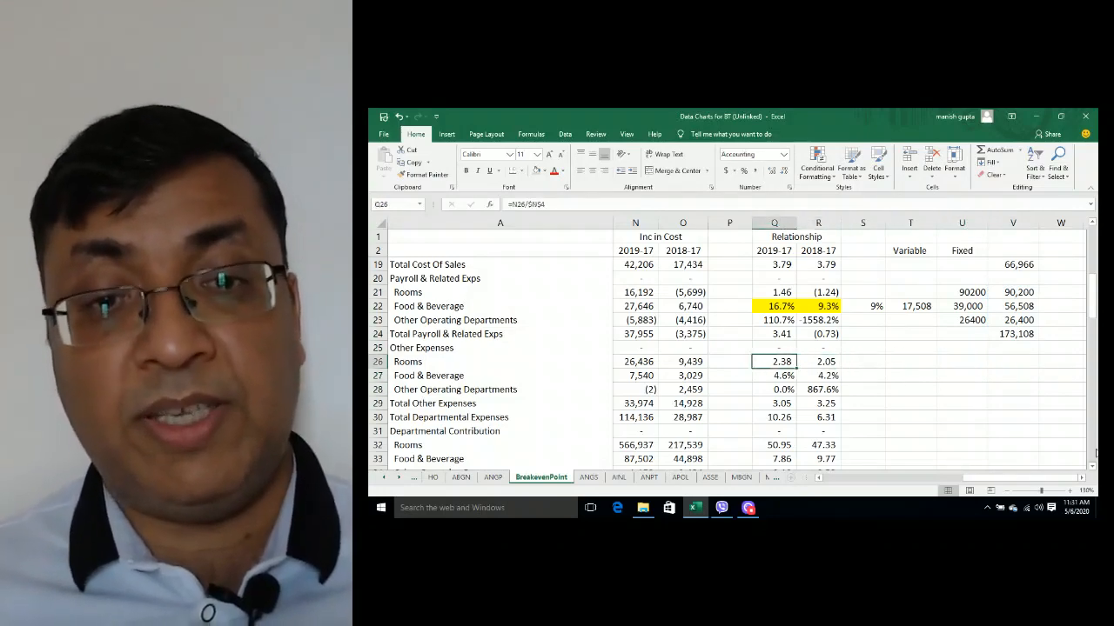